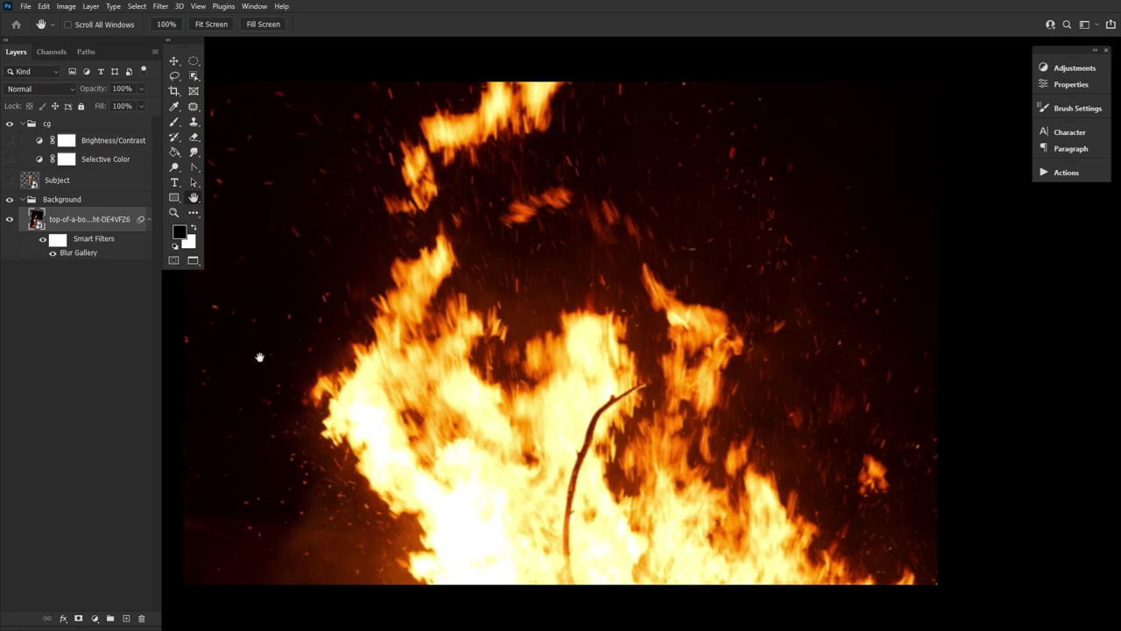
Review the Field Blur and bokeh settings of the fire background's Blur Gallery smart filter
double_click(80, 253)
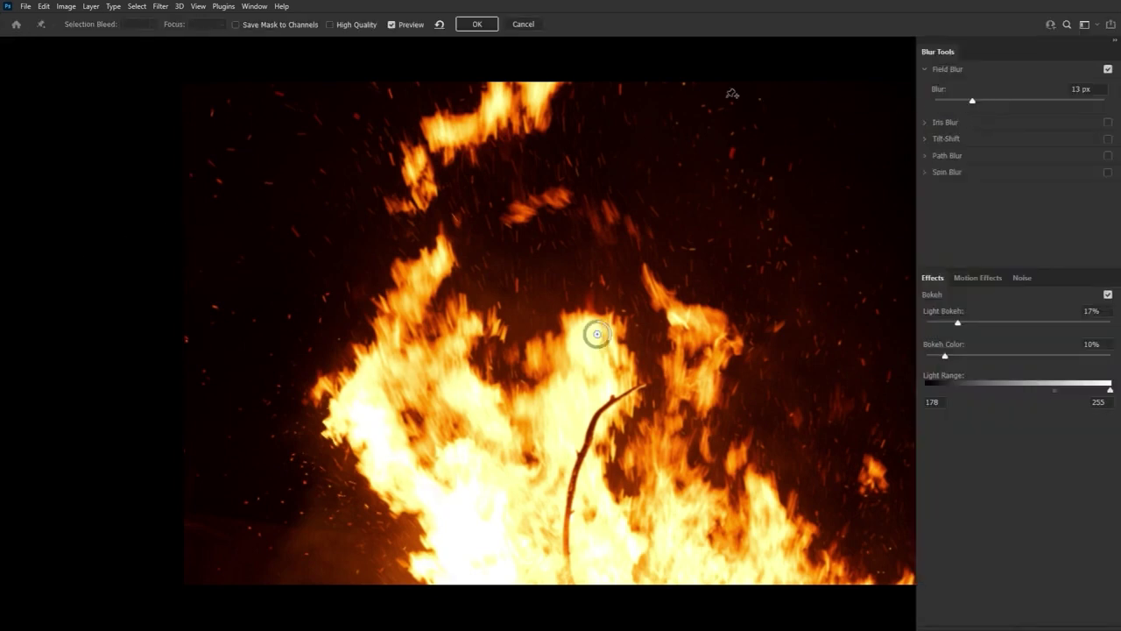
click(475, 25)
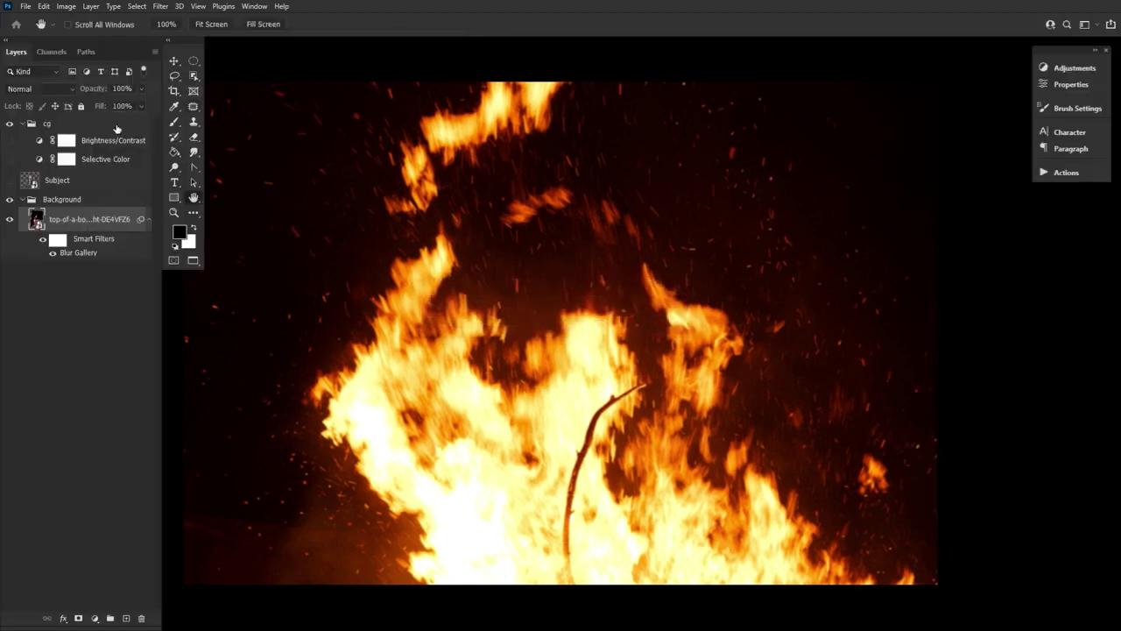
Turn on the Selective Color layer and review its Reds, Yellows, Neutrals and Blacks adjustments
double_click(40, 160)
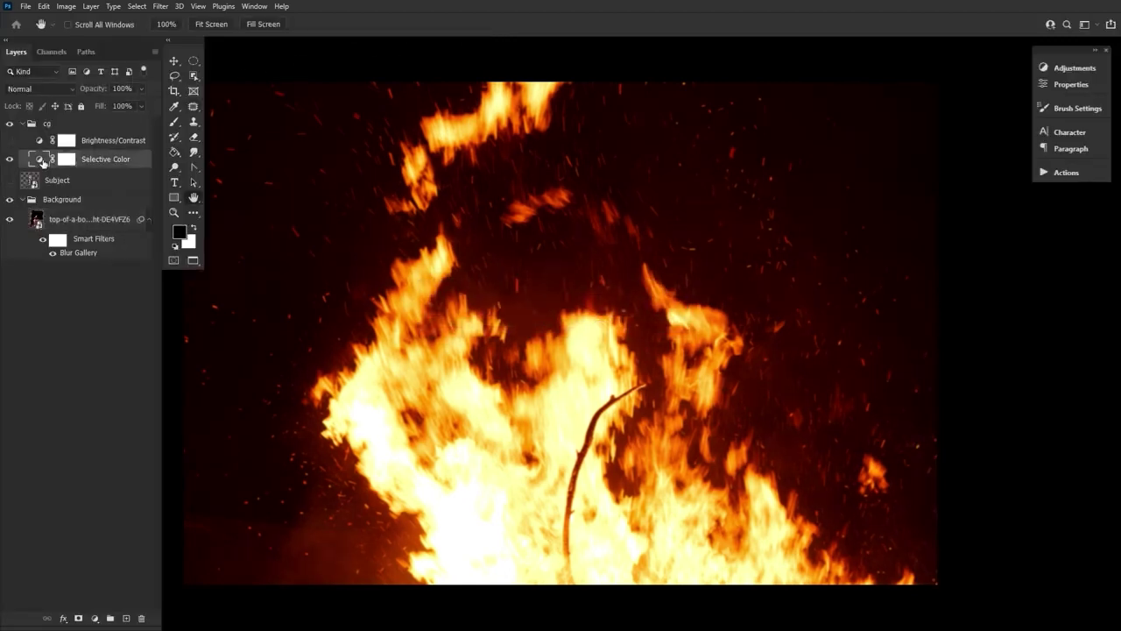
click(885, 115)
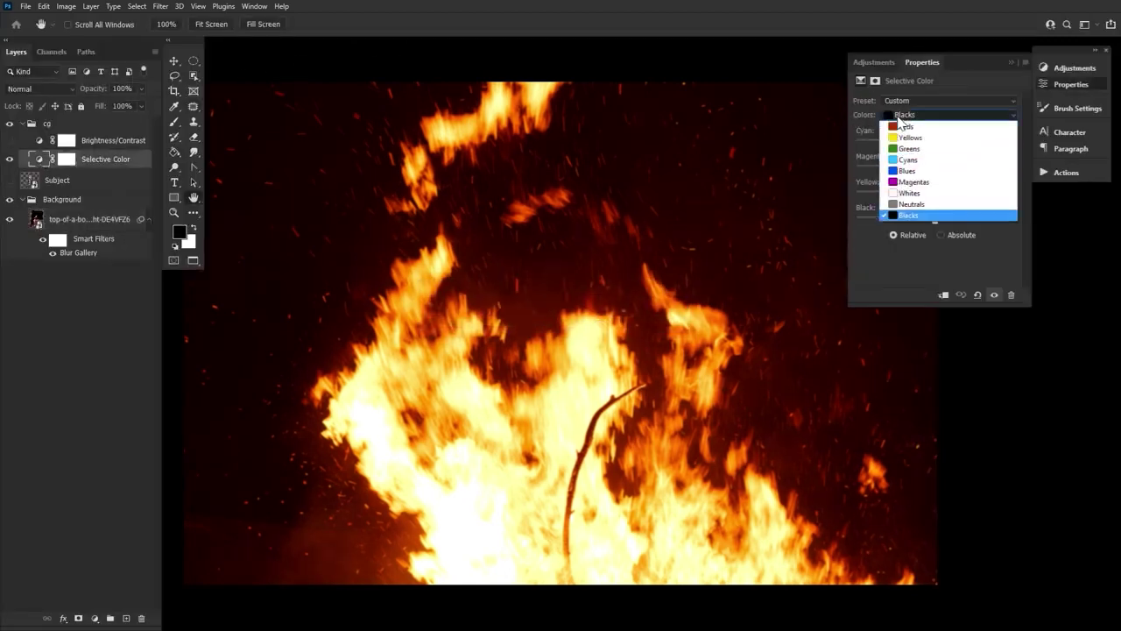
click(886, 124)
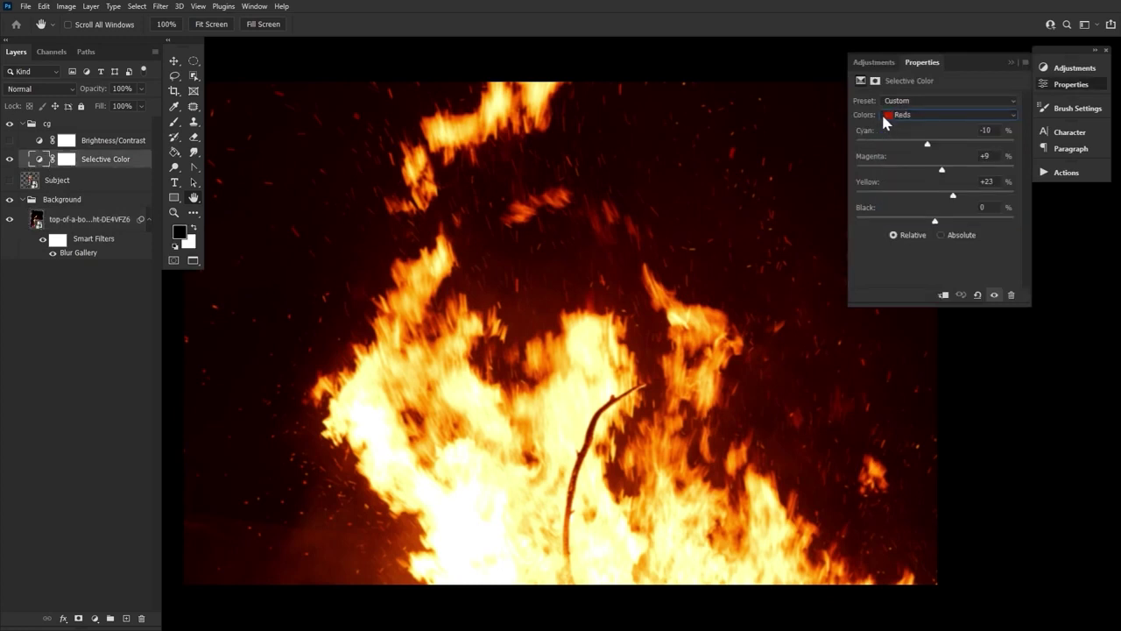
click(883, 117)
click(881, 140)
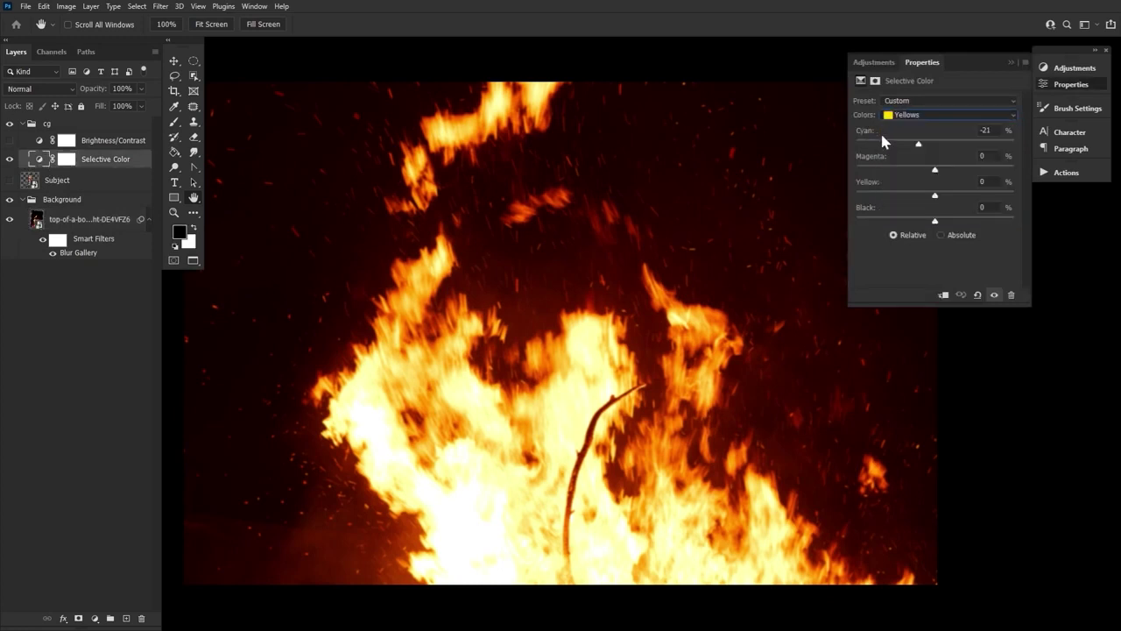
click(885, 115)
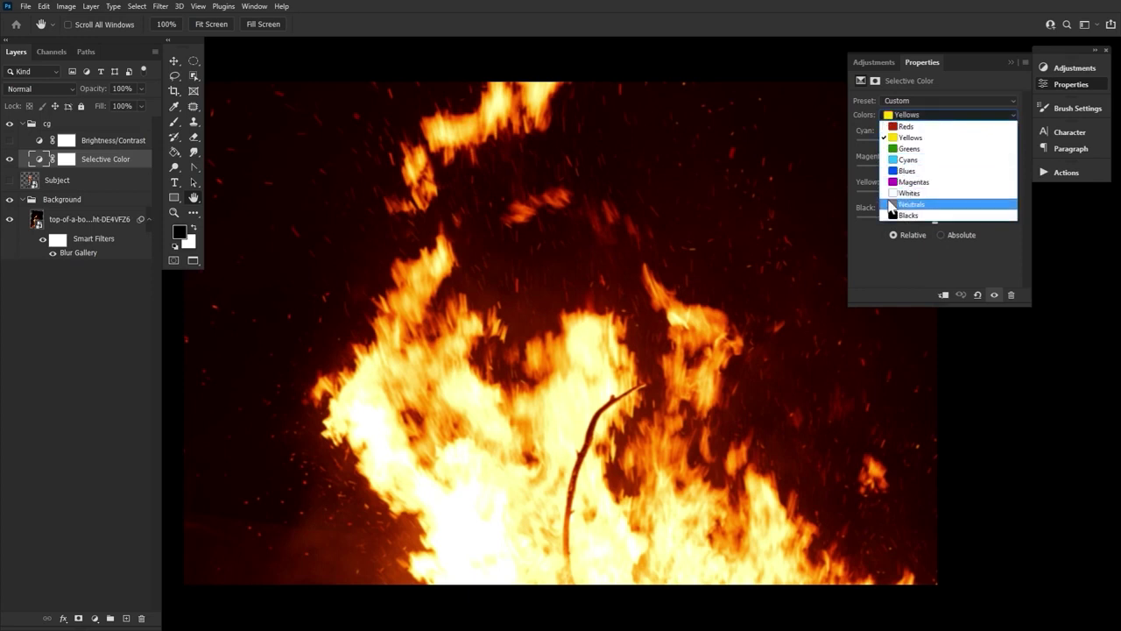
click(891, 205)
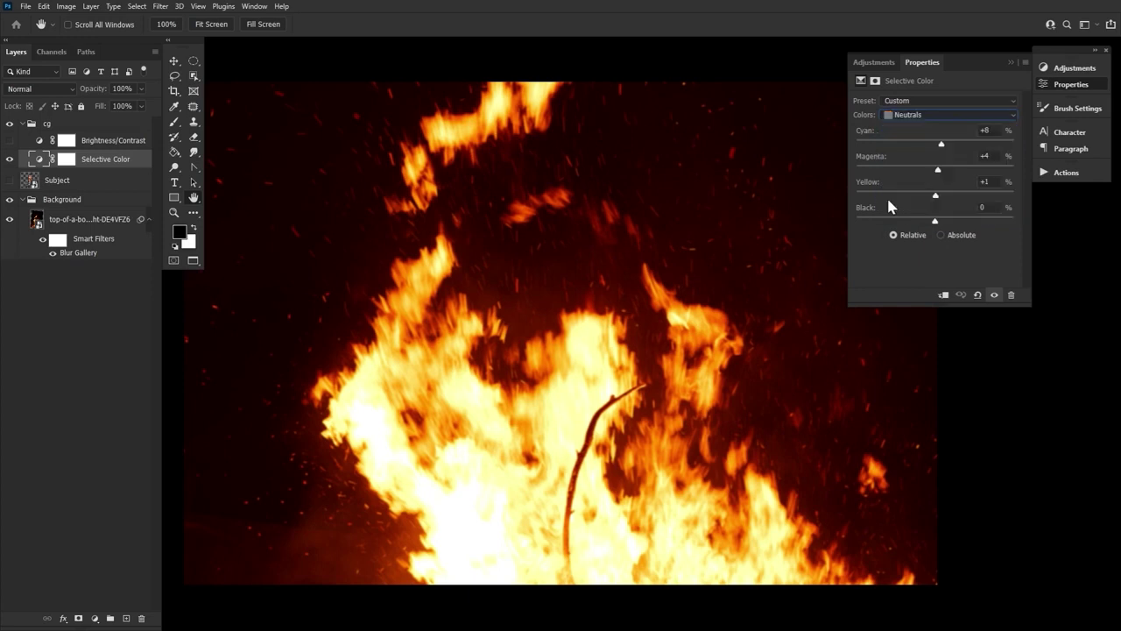
click(890, 117)
click(887, 220)
Turn on the Brightness/Contrast layer in the cg group and review its settings
click(10, 141)
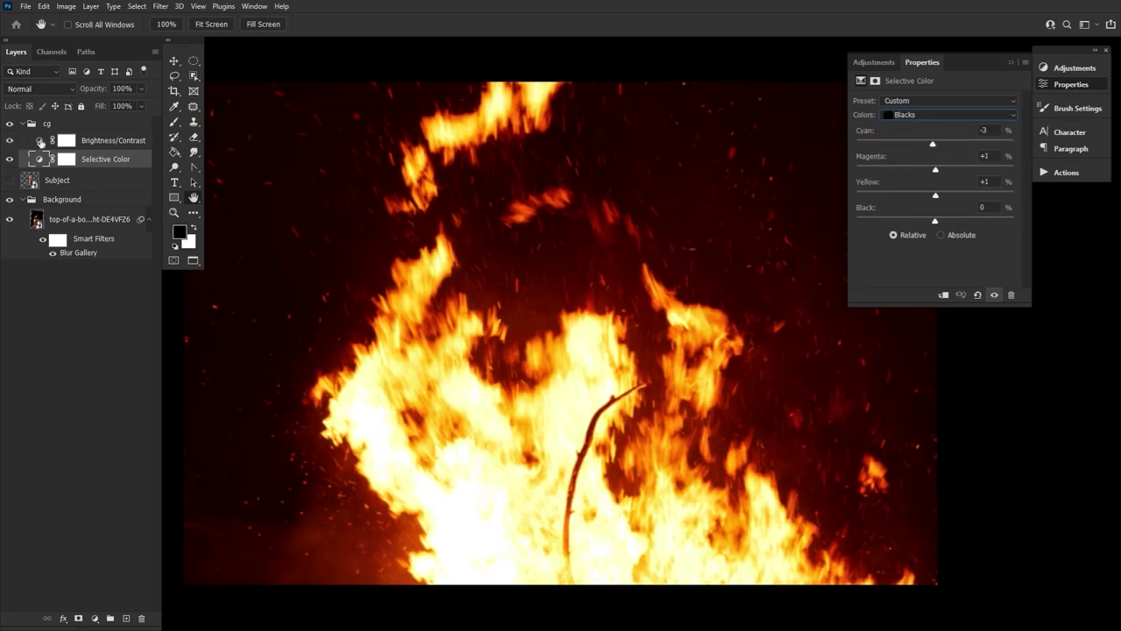
click(40, 142)
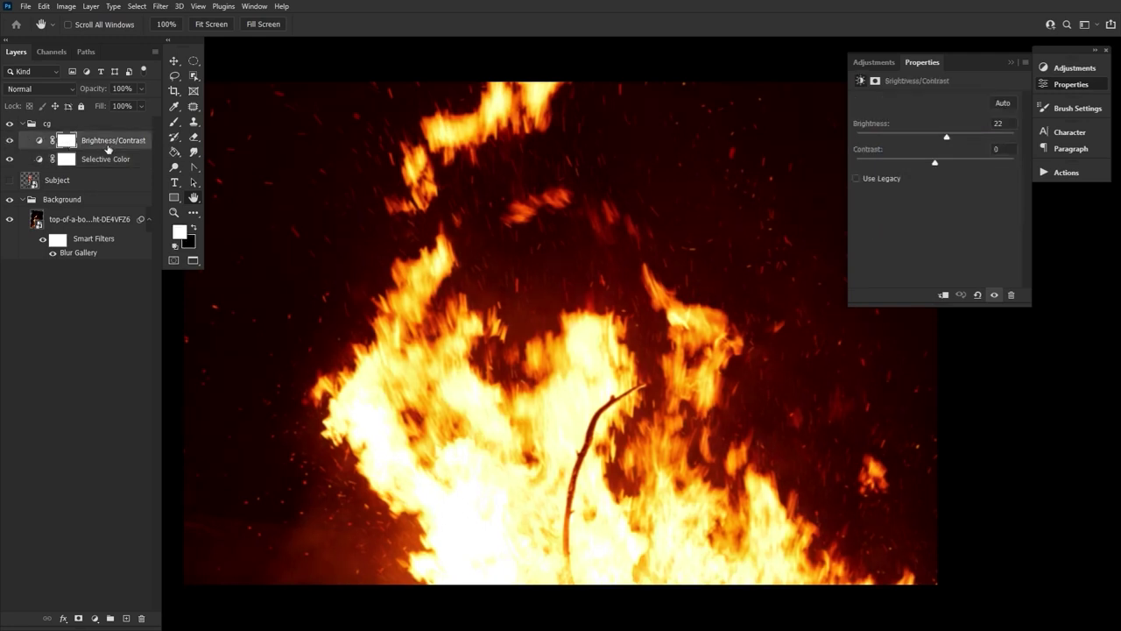
click(1048, 81)
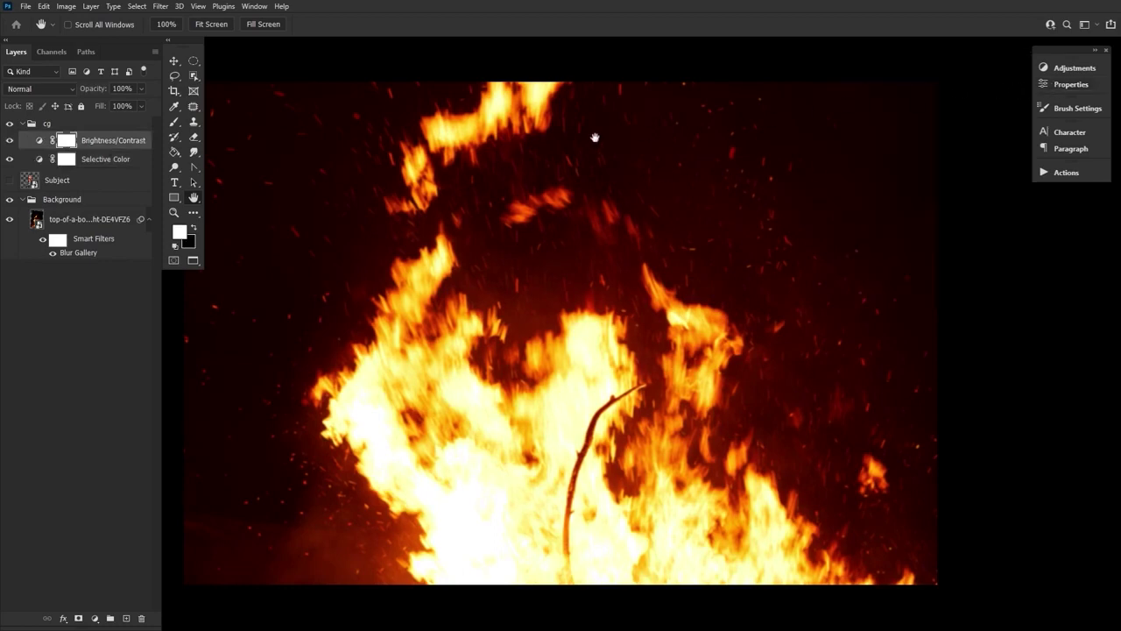
Collapse and lock the cg group, and make the Subject layer visible
click(24, 125)
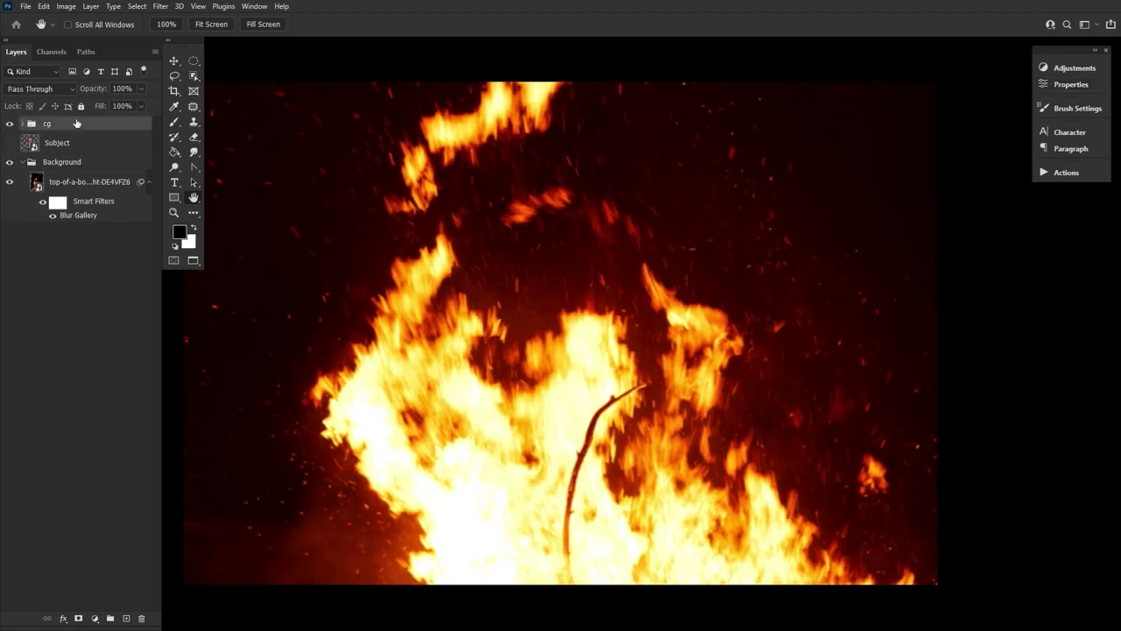
click(82, 106)
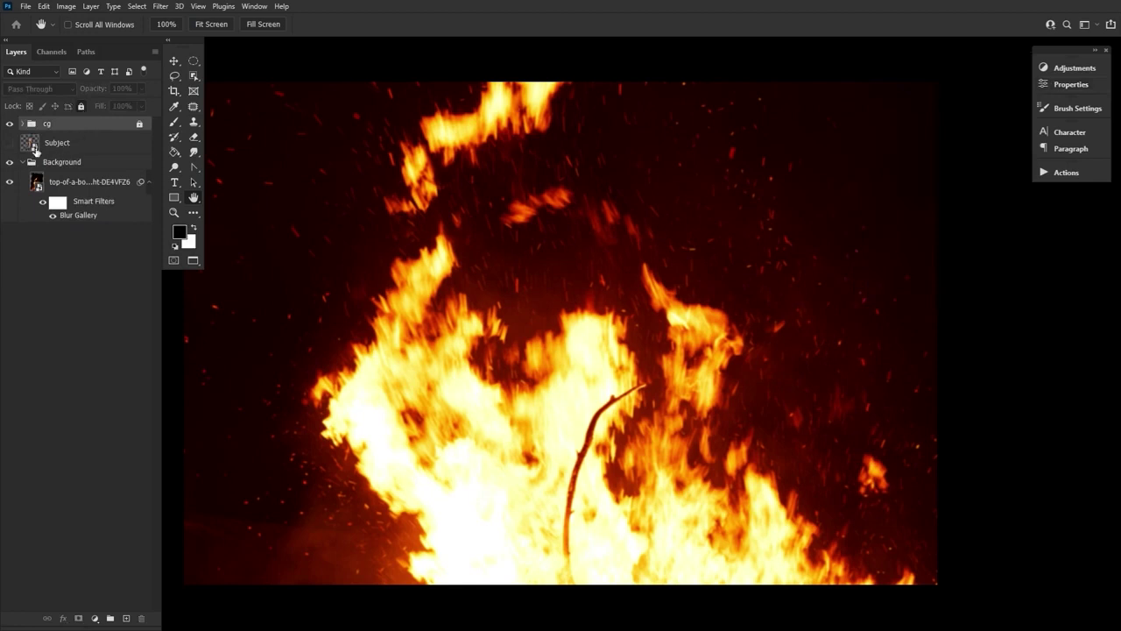
click(10, 143)
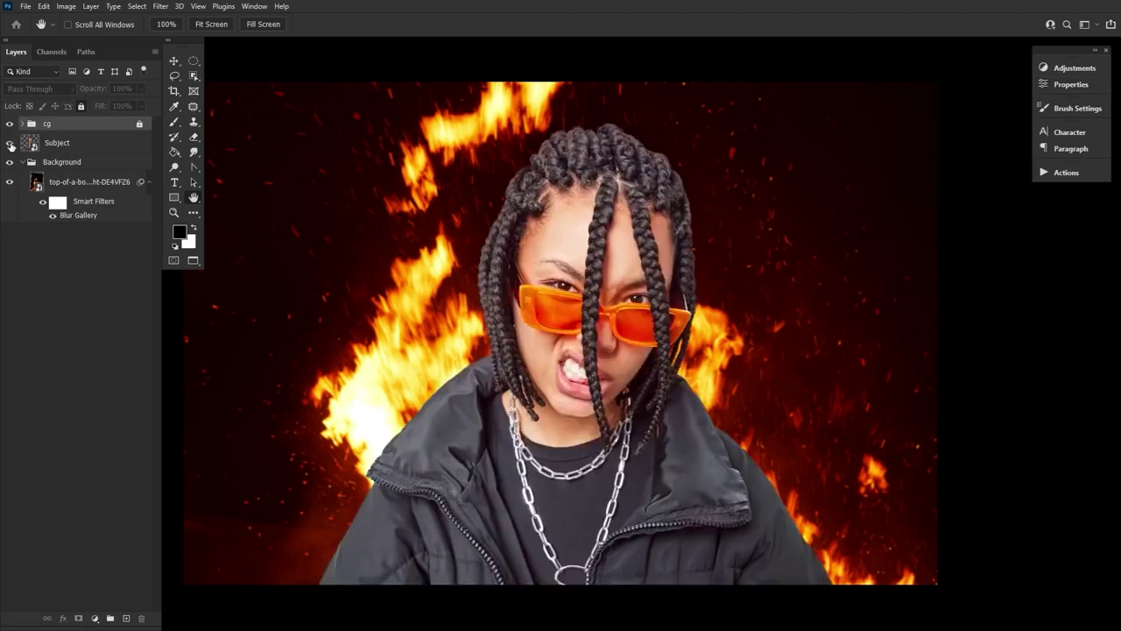
Darken the Subject layer with a Curves smart filter, lowering the RGB white point and adding a point at input 199, output 123
click(90, 144)
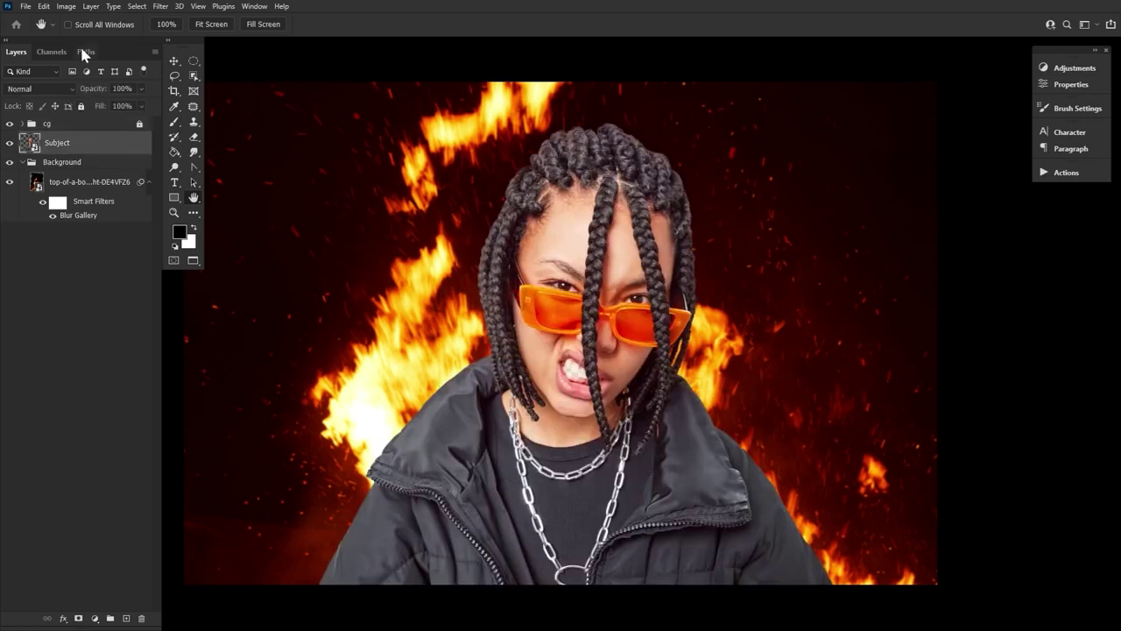
click(67, 7)
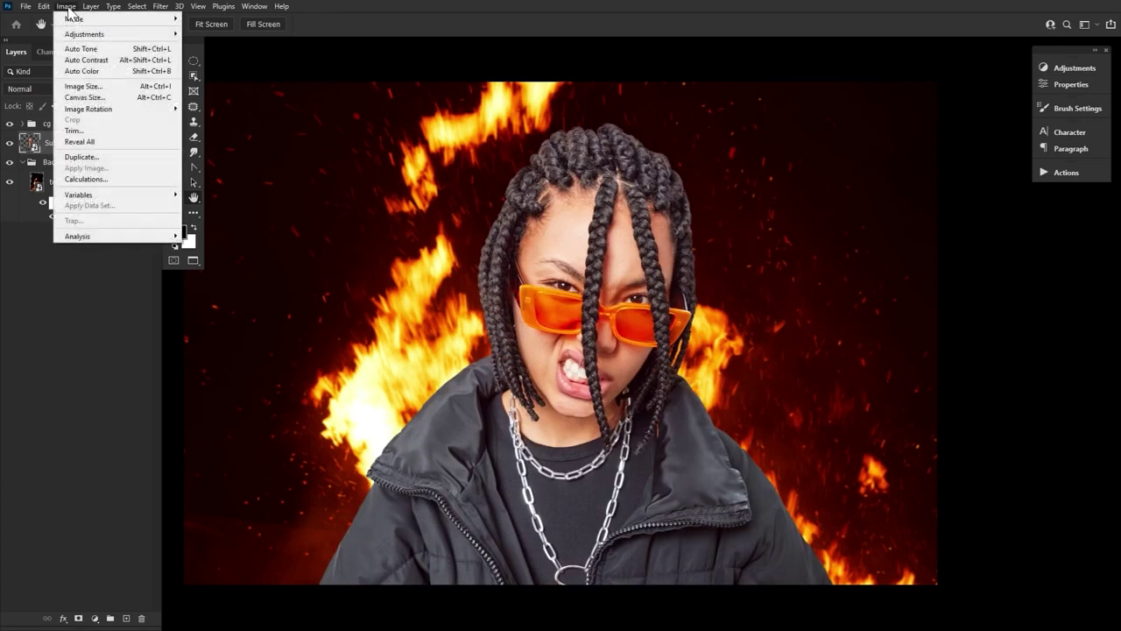
mouse_move(78, 36)
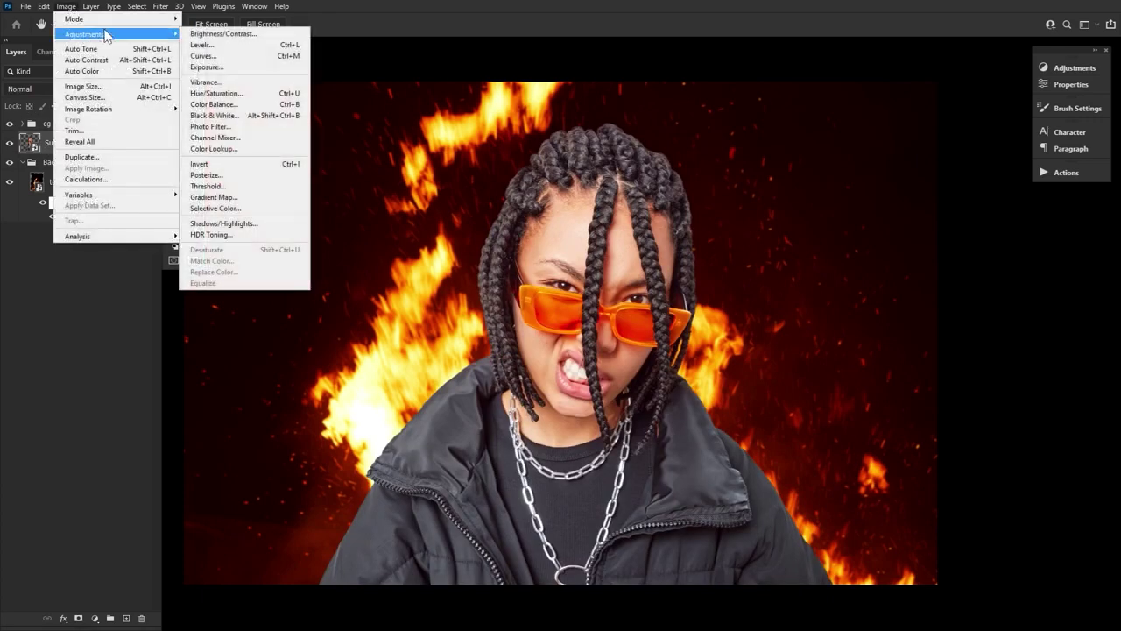
click(235, 56)
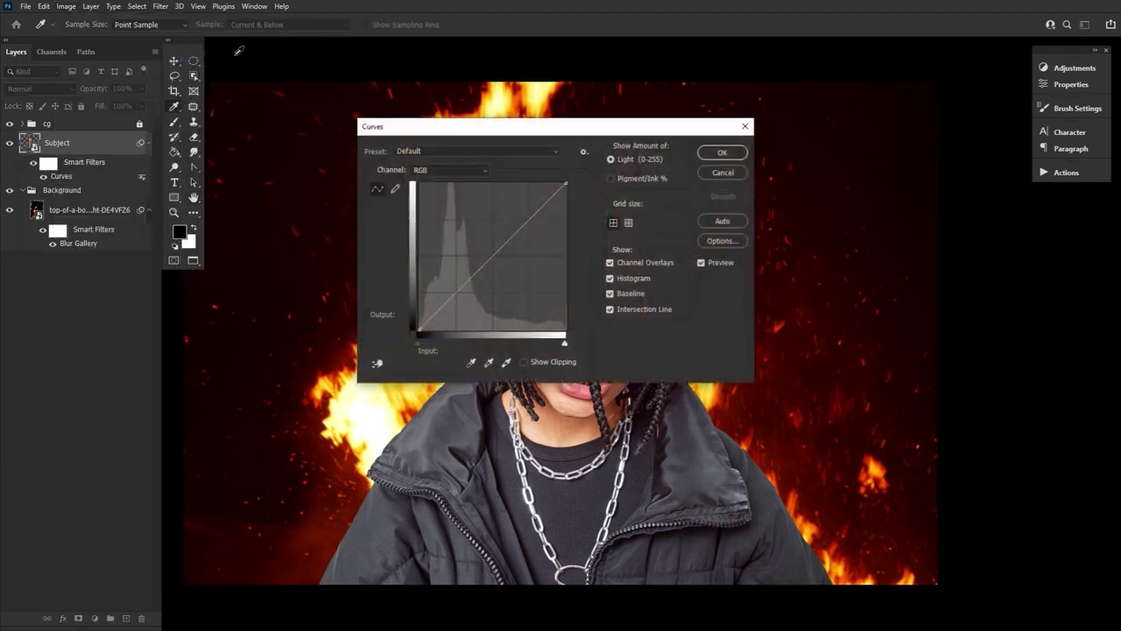
drag(566, 184, 535, 261)
drag(557, 129, 331, 178)
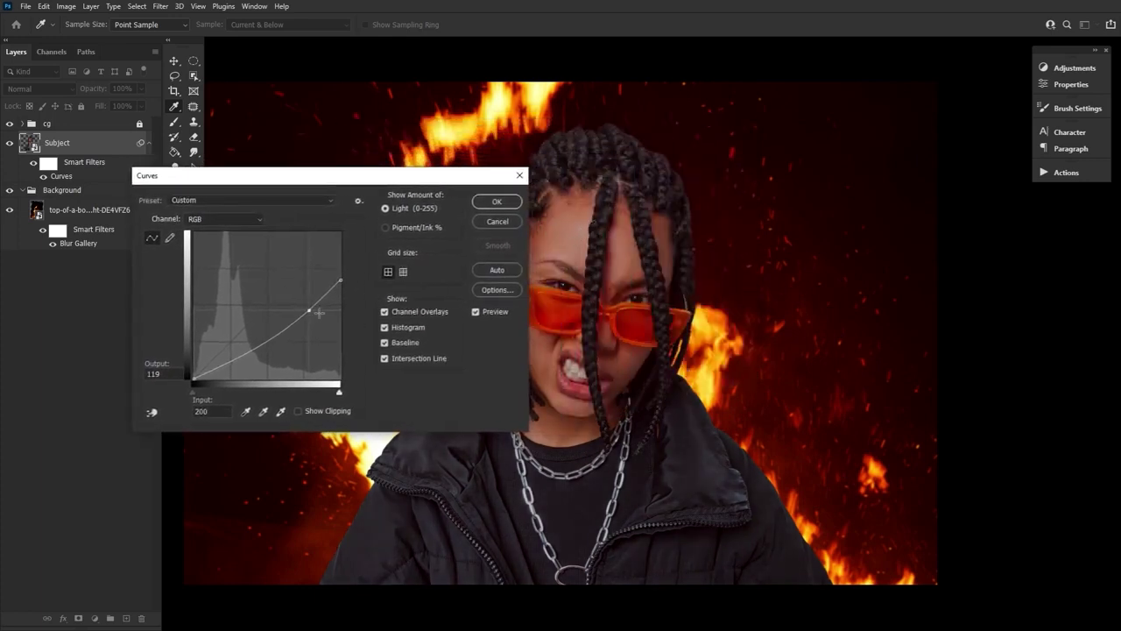
drag(308, 310, 307, 307)
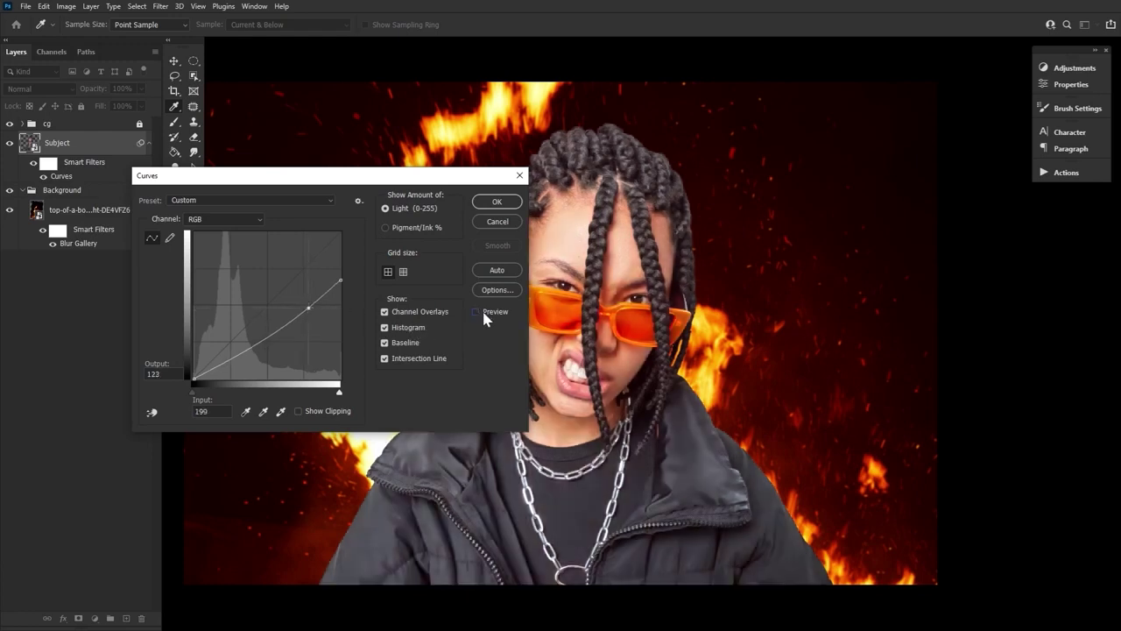
click(484, 314)
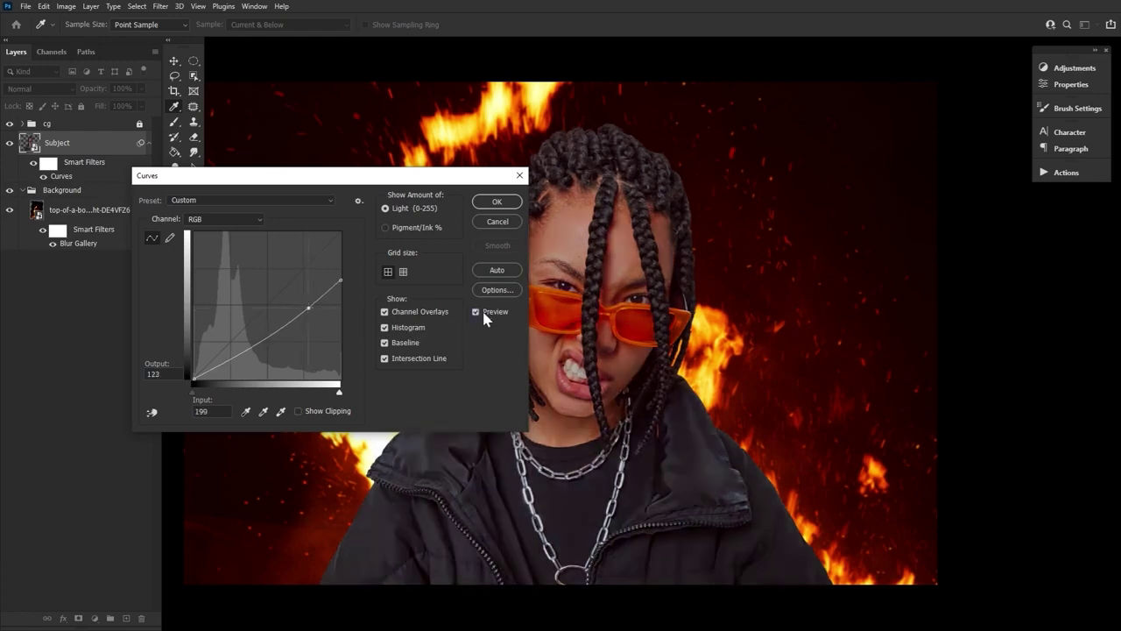
click(497, 201)
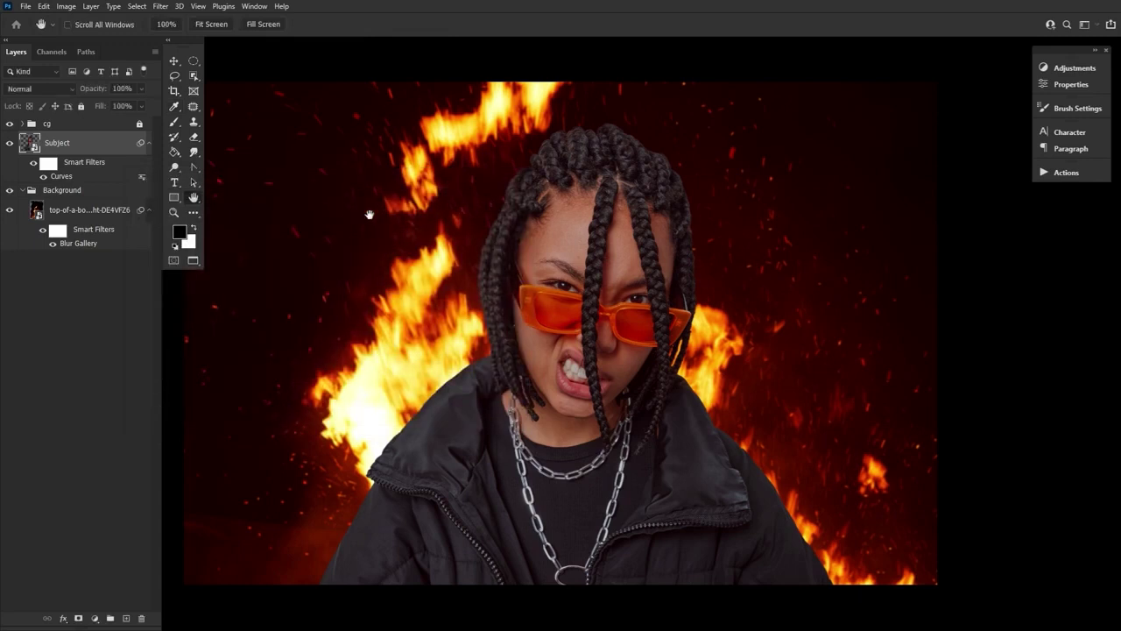
Refine the Subject's Curves filter, setting the white point output to 165 and the curve point to input 215, output 131
double_click(69, 177)
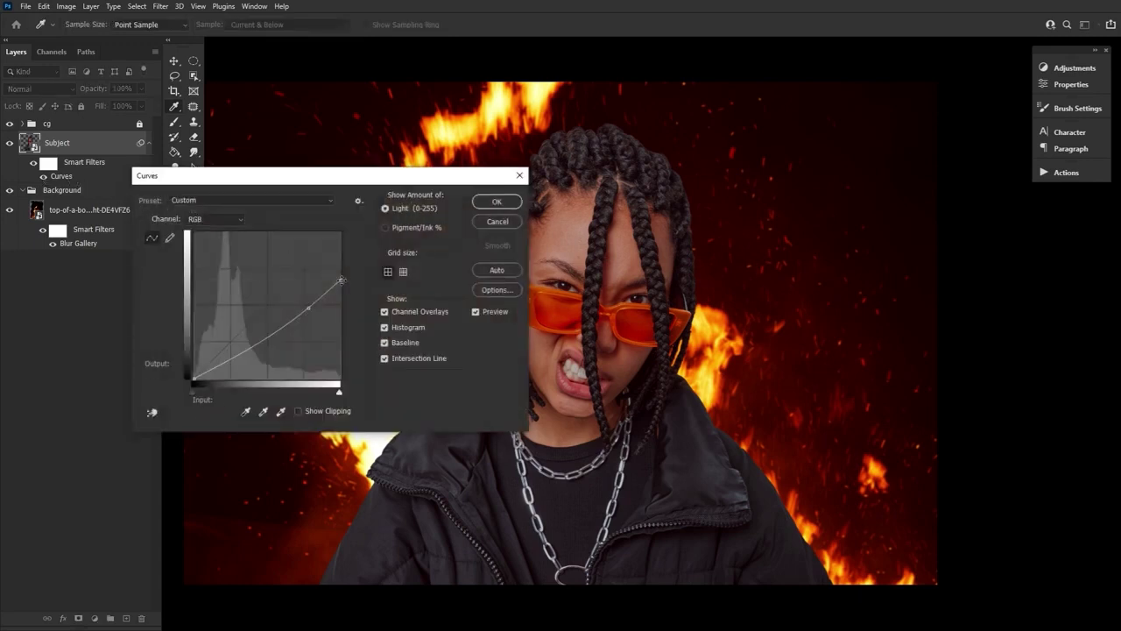
drag(341, 280, 353, 279)
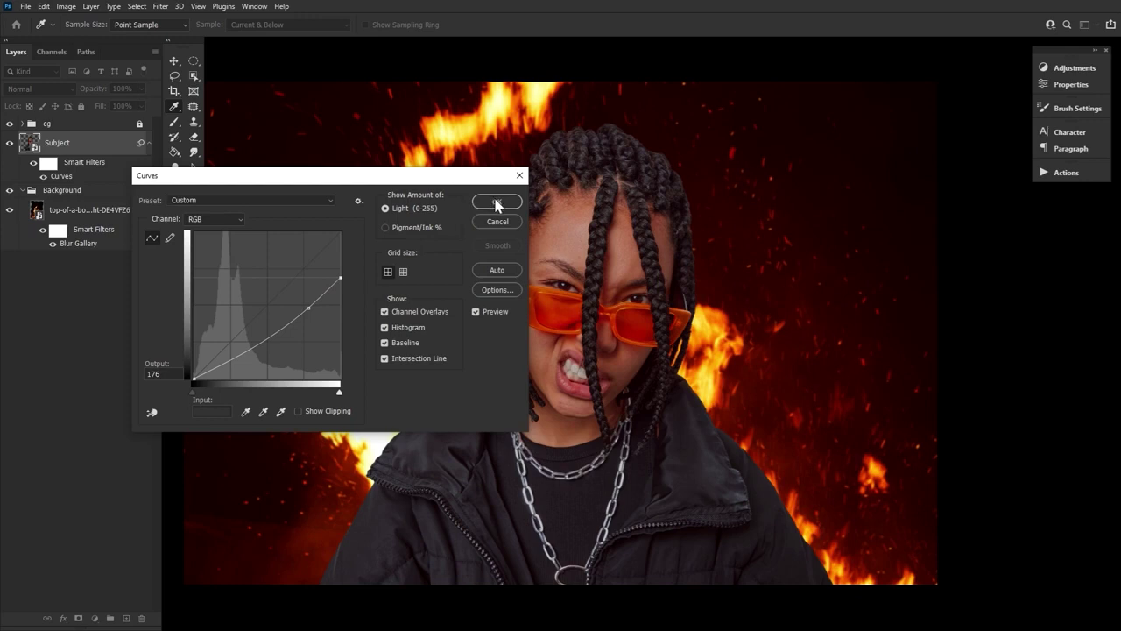
drag(340, 279, 342, 285)
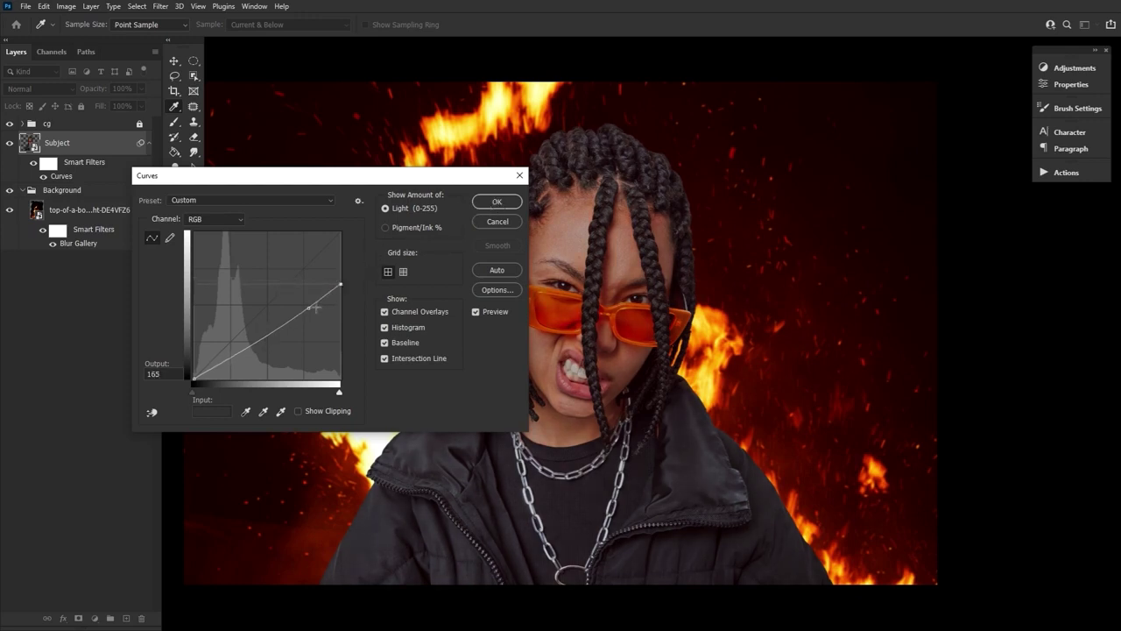
click(308, 309)
drag(309, 310, 317, 304)
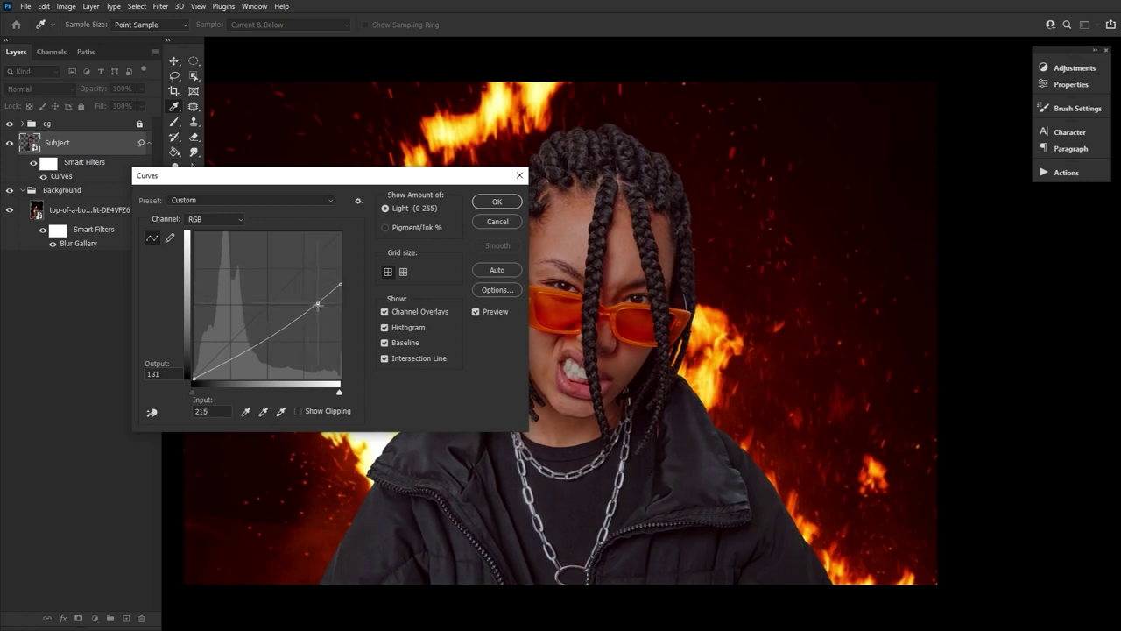
click(497, 202)
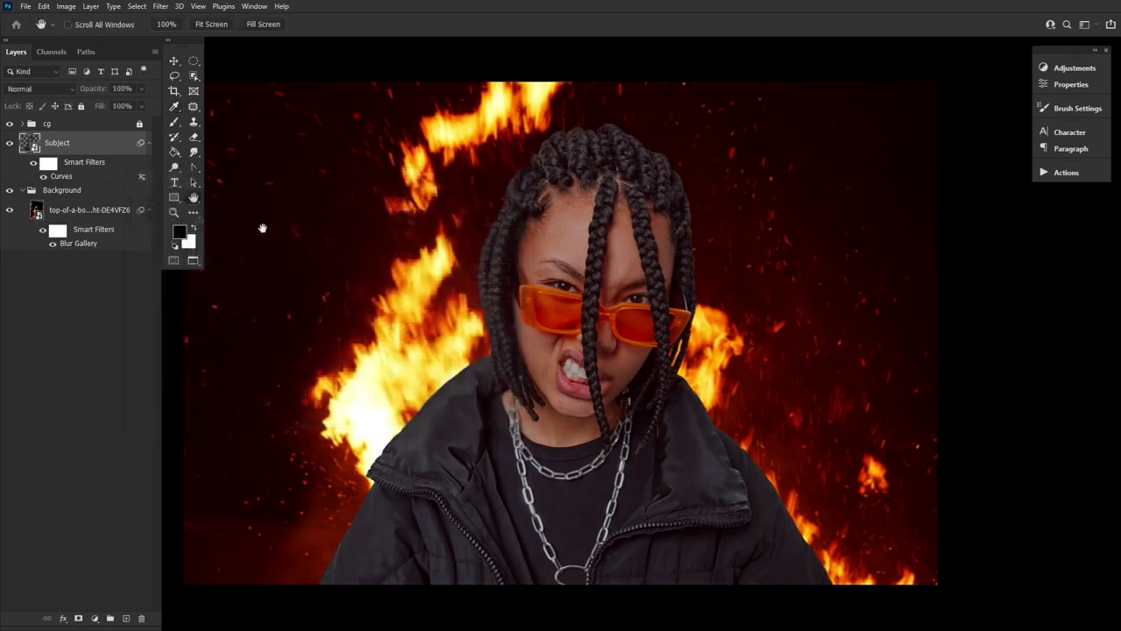
Add a Solid Color fill layer above the Subject in dark navy, about #0c0e22
click(95, 619)
click(121, 421)
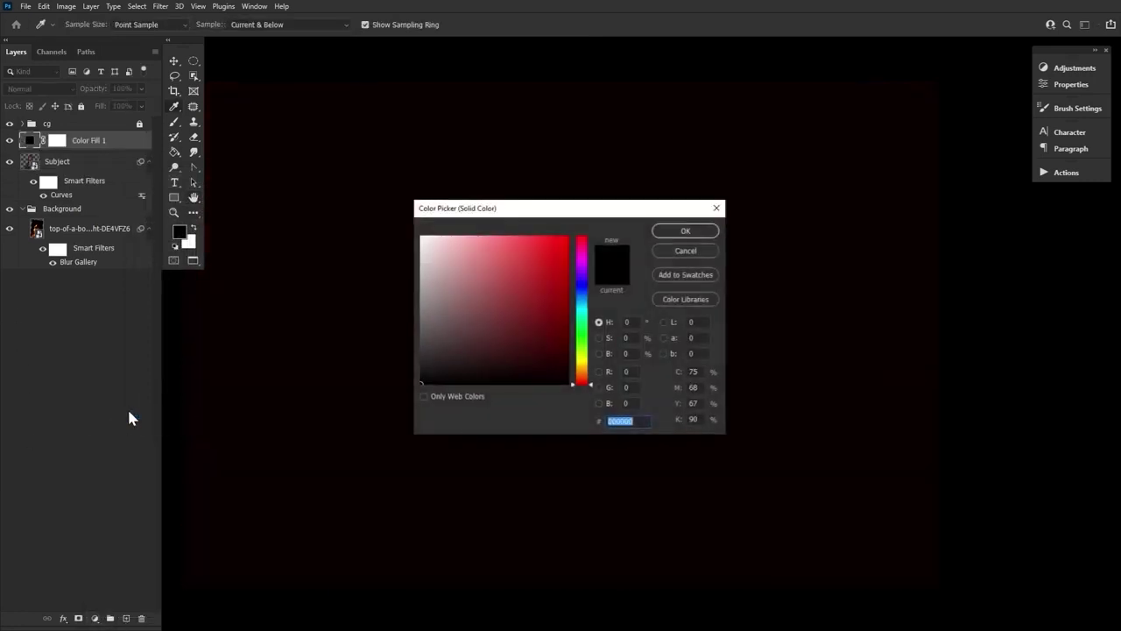
click(582, 290)
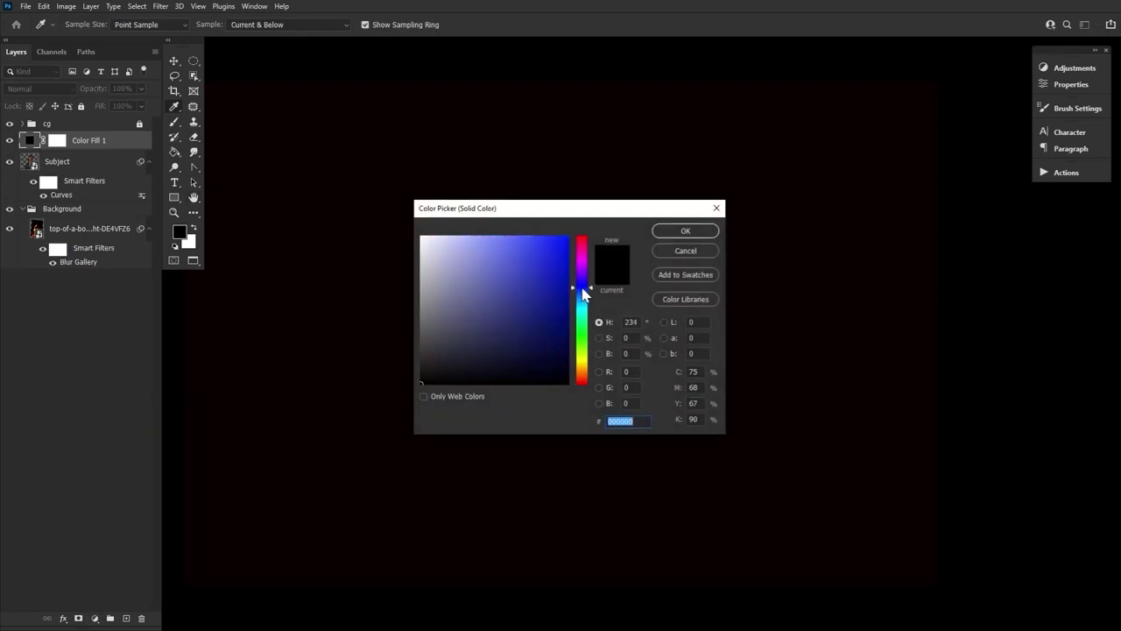
drag(511, 362, 519, 361)
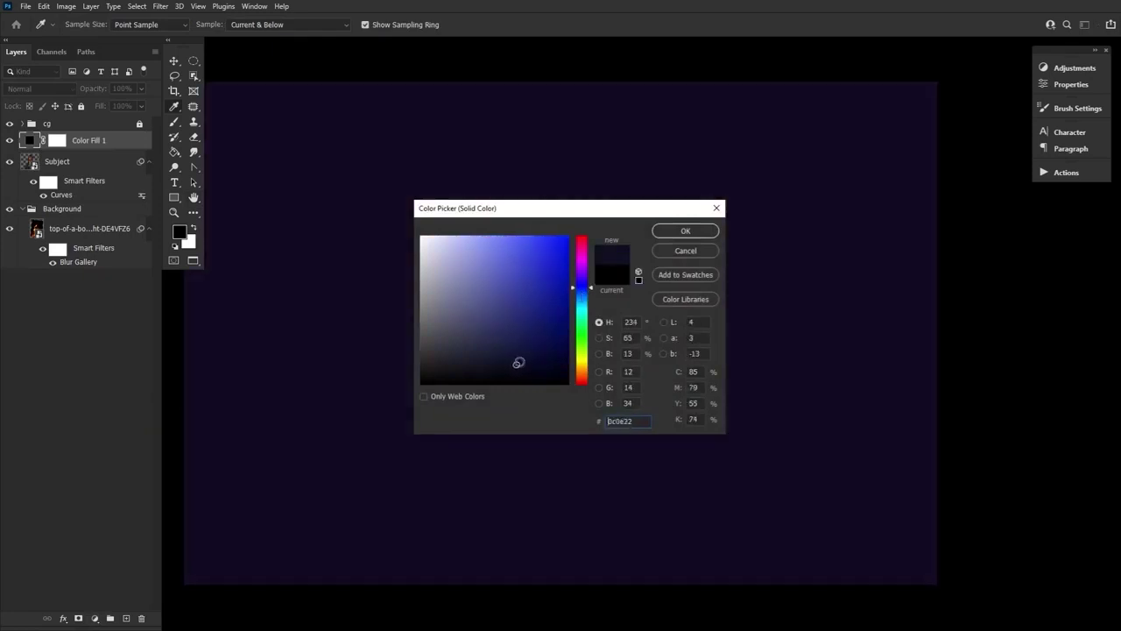
key(Return)
Set the colour fill layer's blend mode to Multiply and clip it to the Subject layer
click(65, 93)
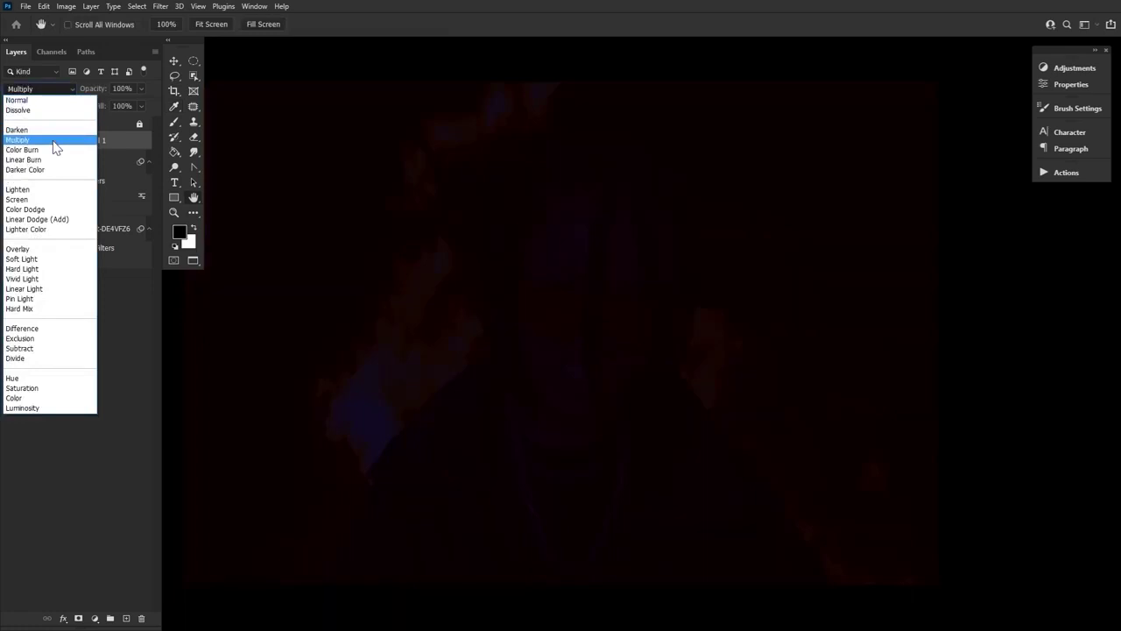
click(53, 140)
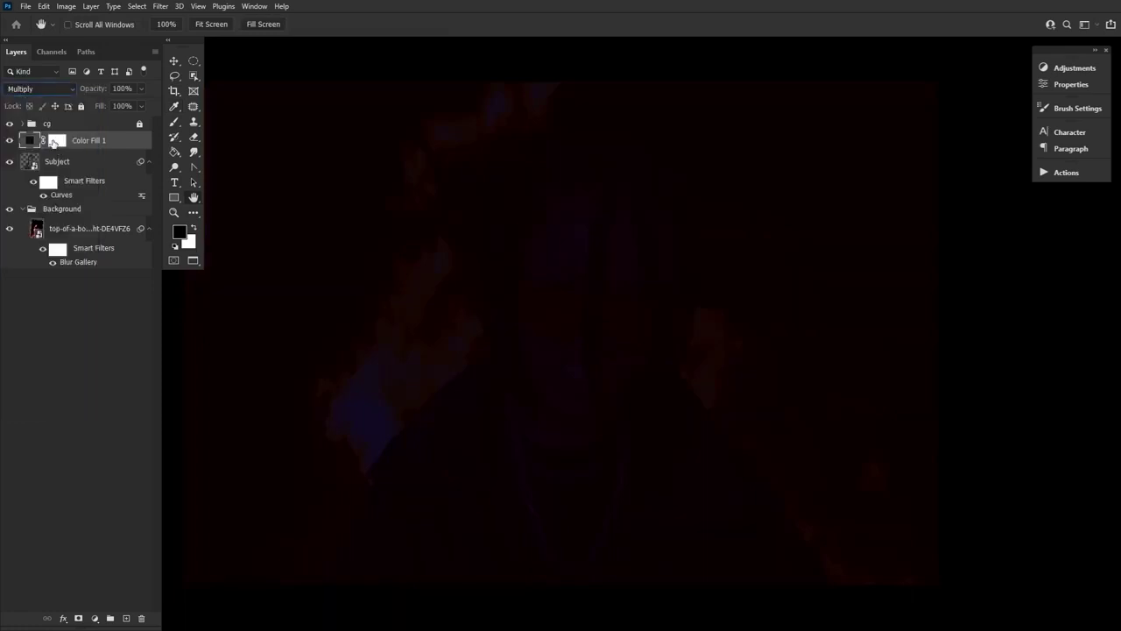
alt+click(102, 152)
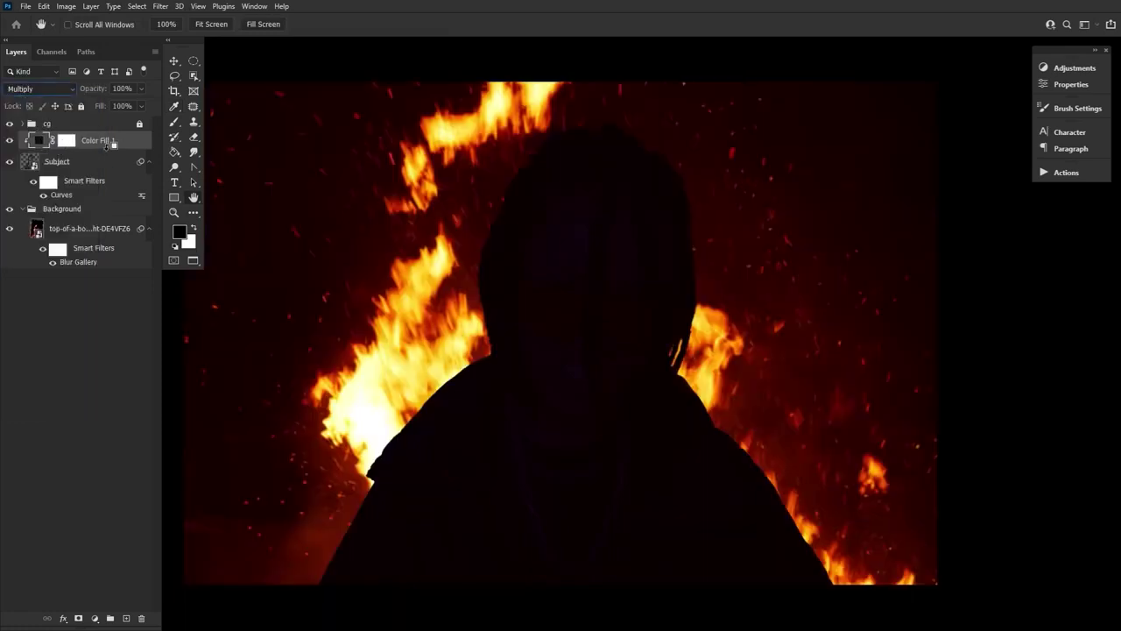
Lighten the colour fill layer's dark navy to #131525
double_click(38, 141)
drag(534, 372, 491, 363)
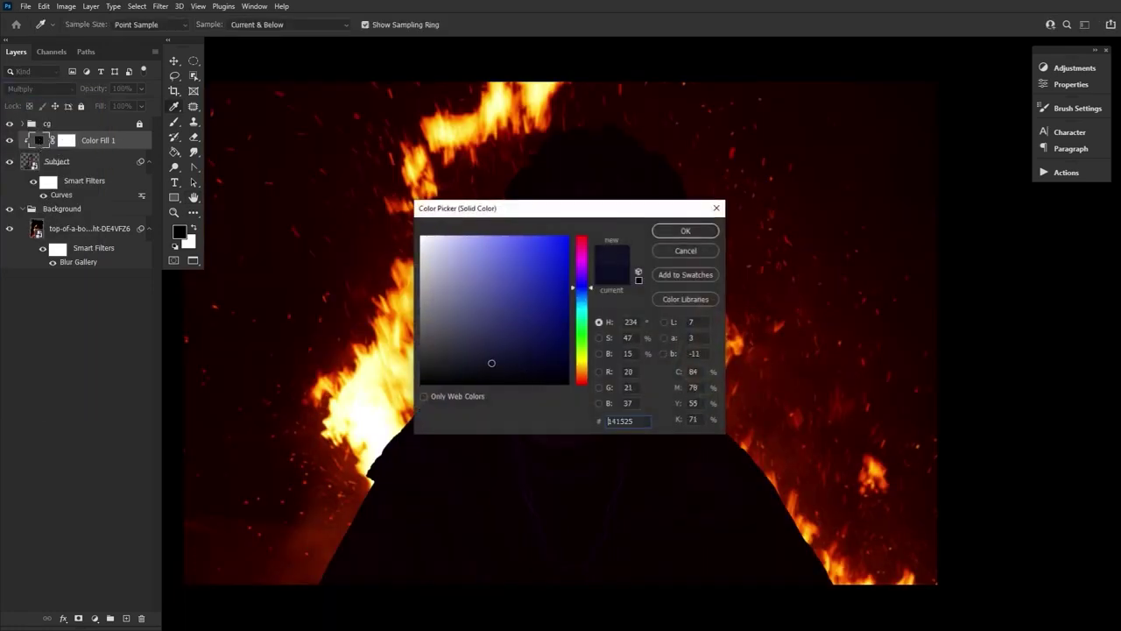
drag(586, 210, 393, 260)
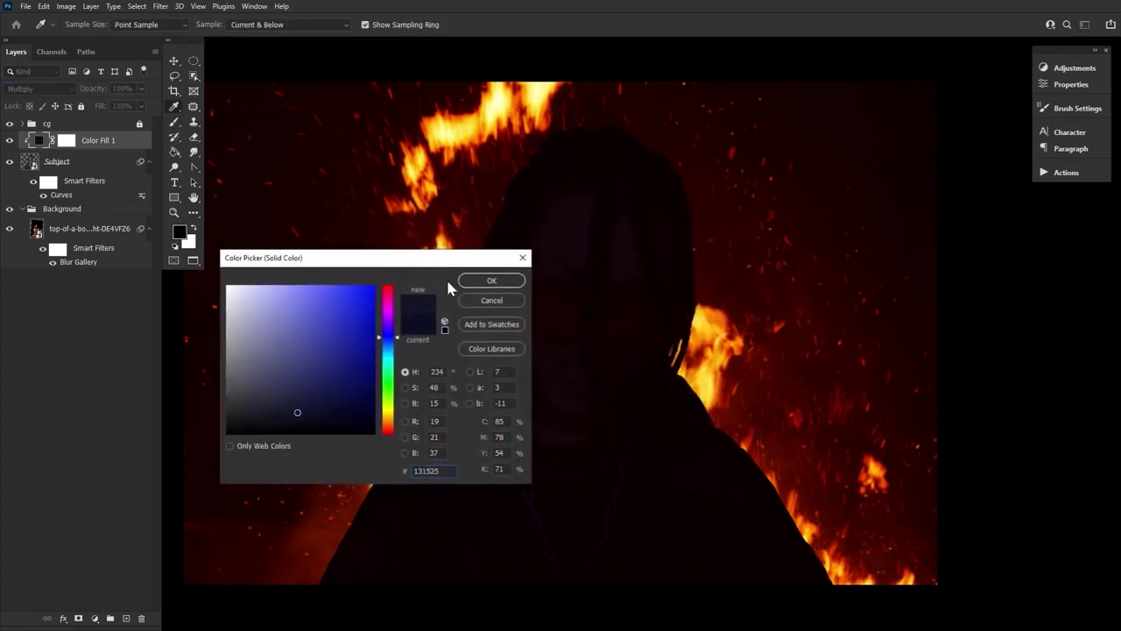
click(469, 284)
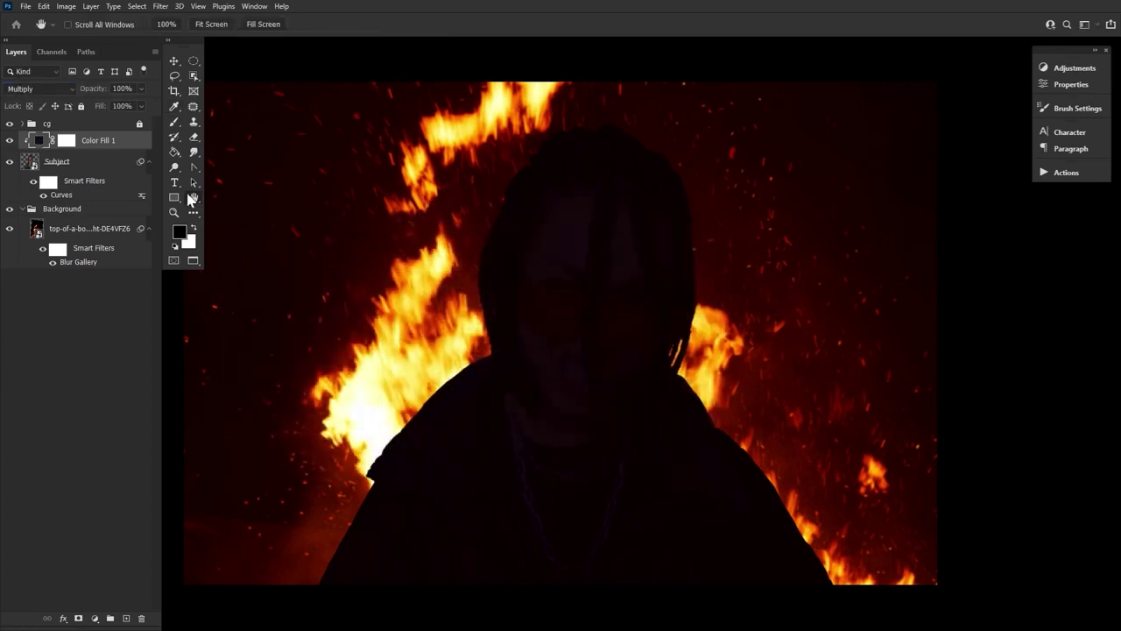
Split the colour fill layer's Blend If highlight range for the underlying layer to 112 / 255
double_click(137, 143)
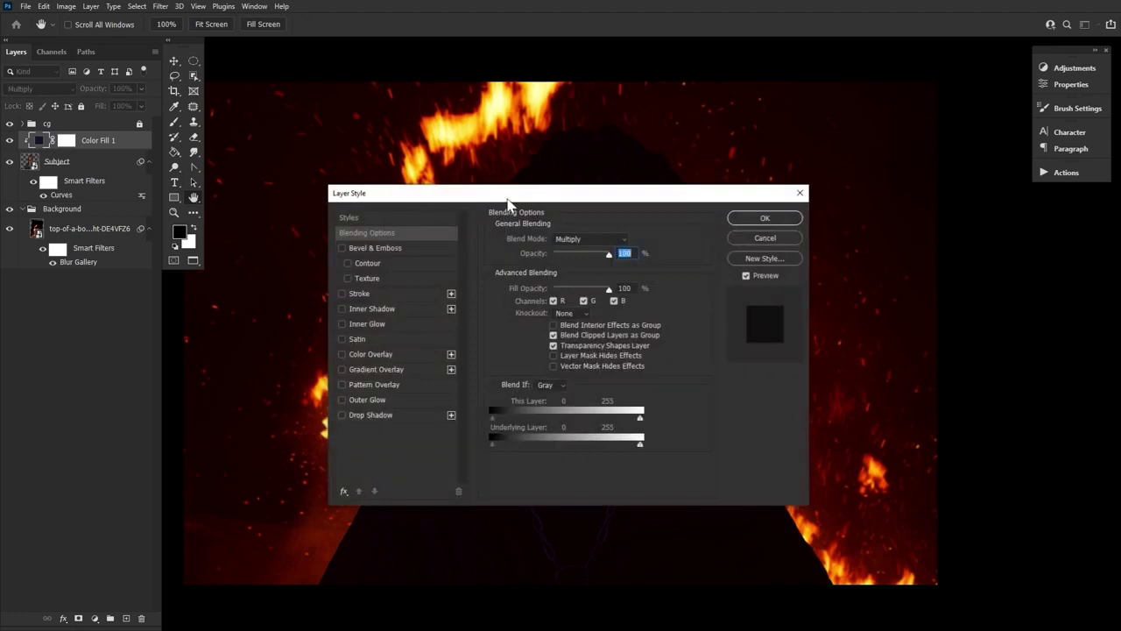
drag(509, 196, 344, 168)
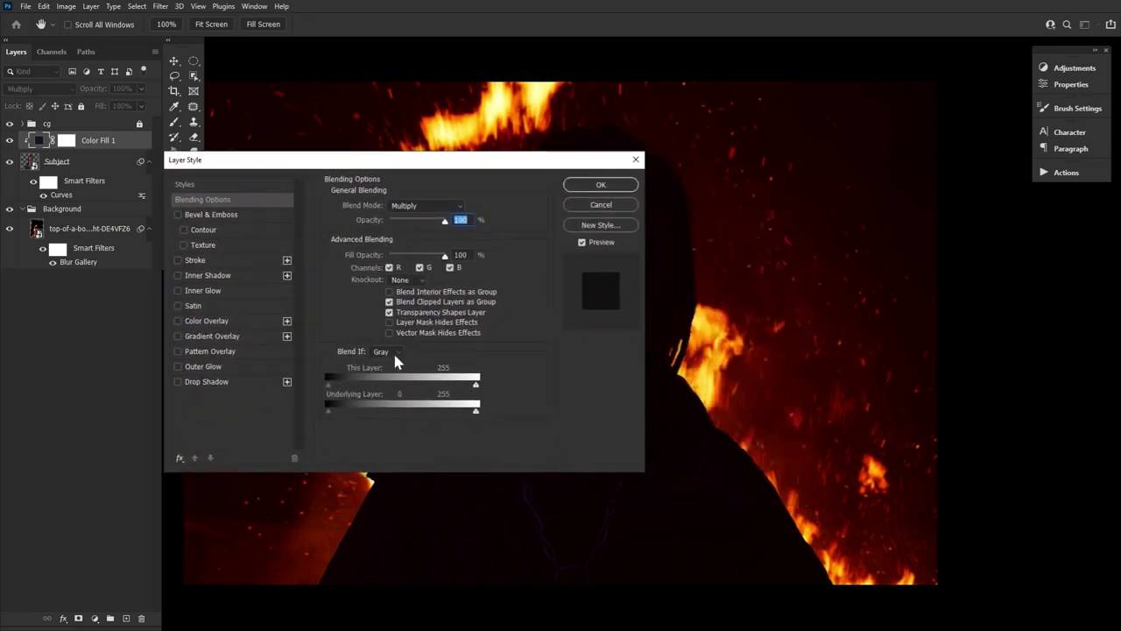
drag(473, 412, 386, 414)
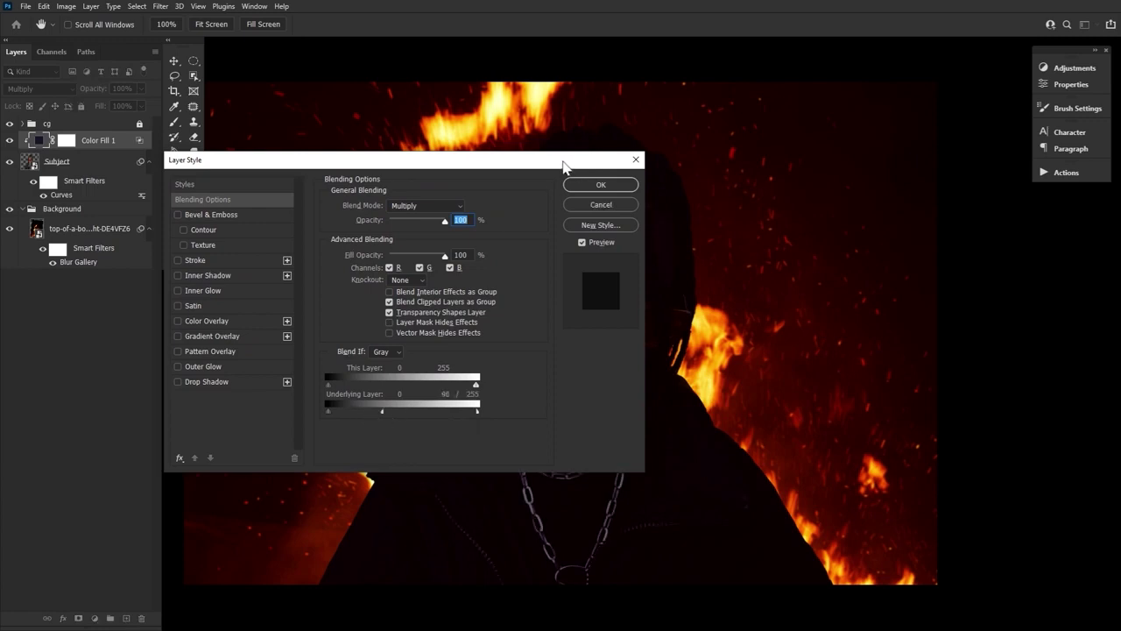
drag(561, 161, 501, 166)
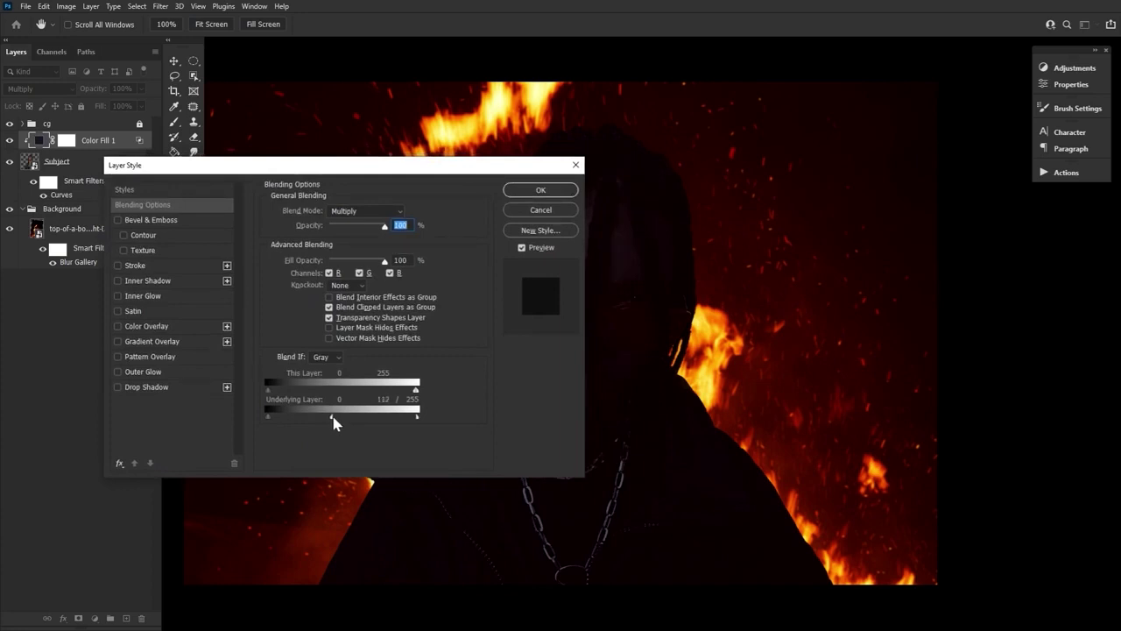
drag(504, 172, 457, 176)
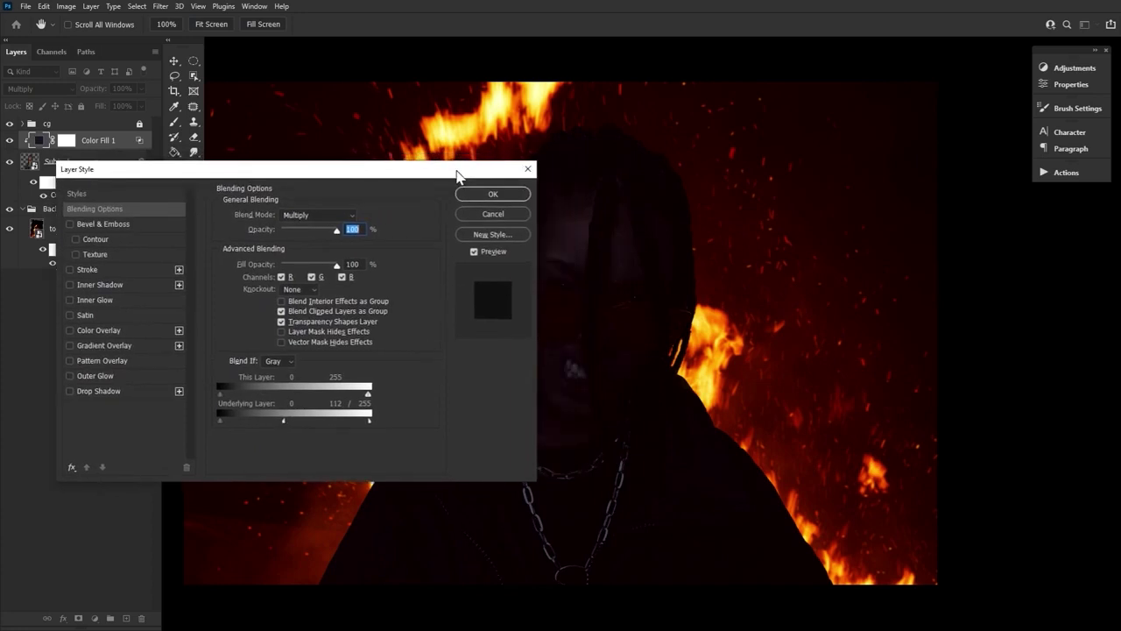
click(498, 195)
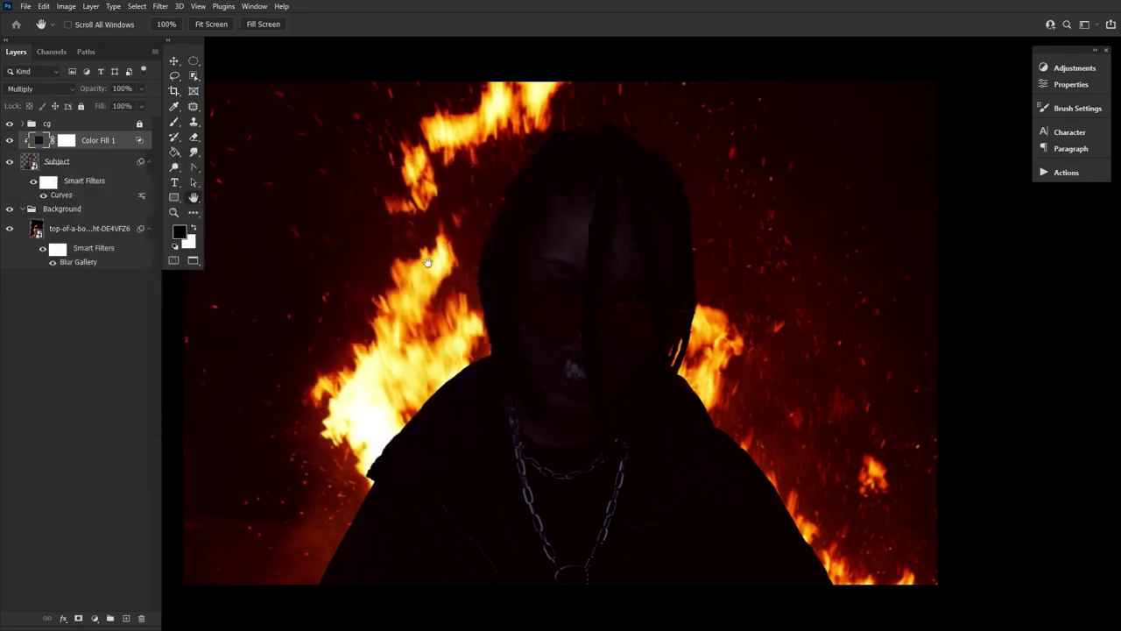
Invert the colour fill layer's mask to black and choose the Brush with the Soft Round preset at 70% hardness
click(69, 141)
key(ctrl+i)
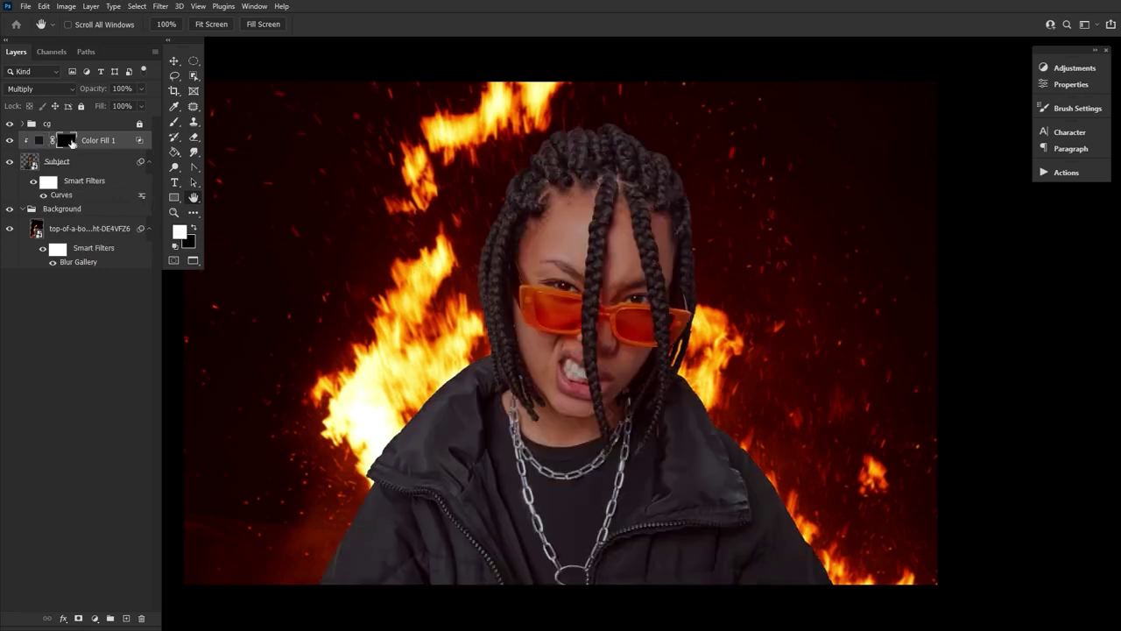
key(b)
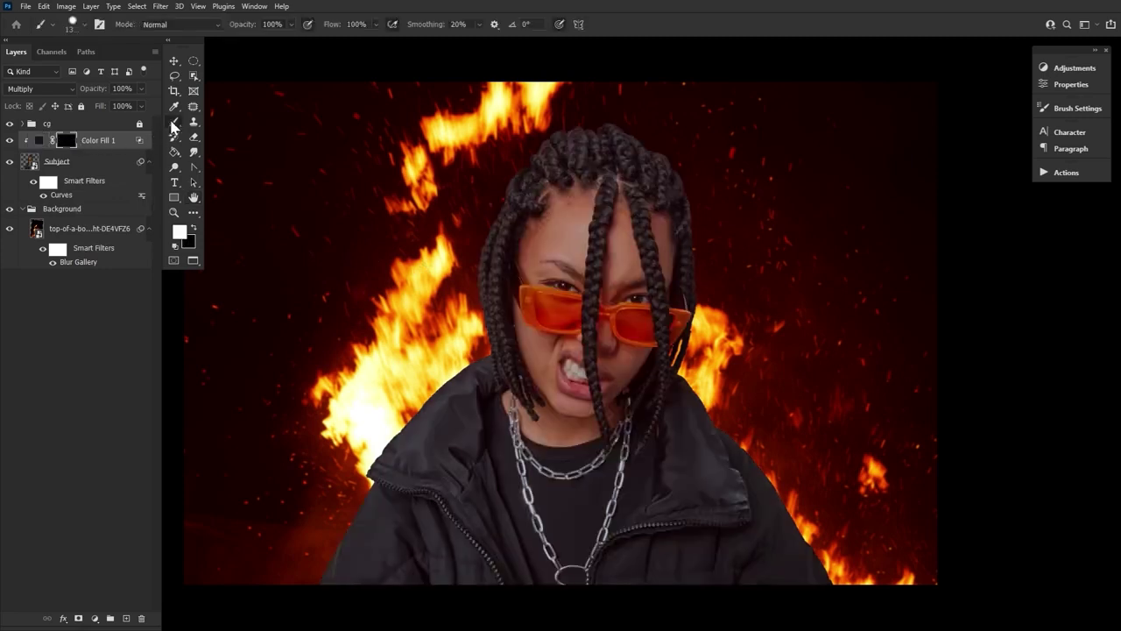
click(74, 25)
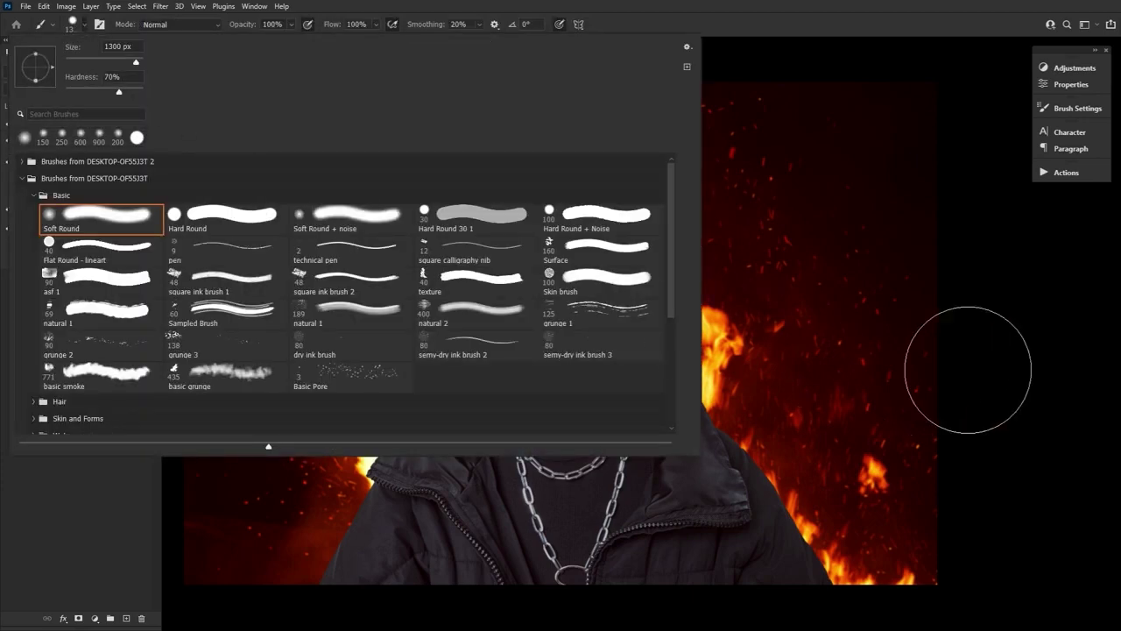
click(1020, 347)
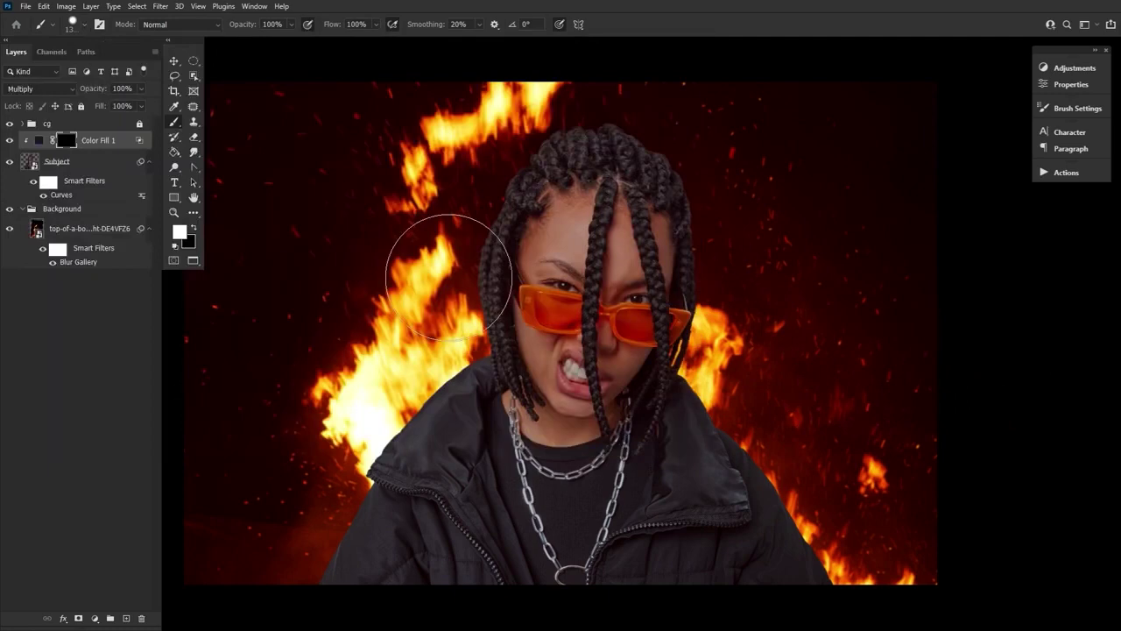
Paint white on the colour fill mask over the face, neck, shirt and inner jacket, starting at 200 px and varying the brush size
key(bracketleft)
key(bracketleft)
key(bracketleft)
key(bracketleft)
key(bracketleft)
key(bracketleft)
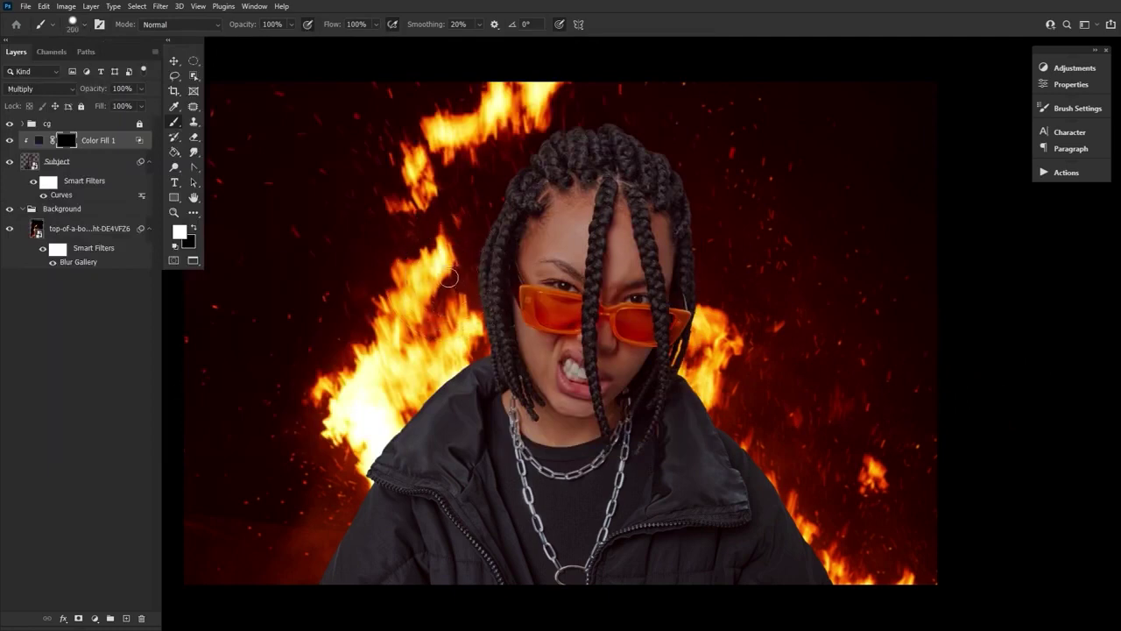
mouse_move(552, 473)
mouse_down()
mouse_move(538, 626)
mouse_move(633, 583)
mouse_move(469, 461)
mouse_move(704, 463)
mouse_up()
key(r)
drag(686, 410, 537, 495)
key(bracketright)
key(bracketright)
key(bracketright)
key(bracketright)
key(bracketright)
key(bracketright)
key(bracketright)
key(bracketright)
key(bracketright)
key(bracketright)
key(bracketright)
mouse_move(510, 443)
mouse_down()
mouse_move(549, 378)
mouse_move(316, 373)
mouse_up()
key(bracketleft)
key(bracketleft)
key(bracketleft)
key(bracketleft)
mouse_move(549, 315)
mouse_down()
mouse_move(590, 337)
mouse_move(566, 280)
mouse_up()
key(x)
key(x)
key(bracketleft)
key(bracketleft)
key(bracketleft)
key(bracketleft)
key(bracketleft)
key(bracketleft)
key(bracketleft)
key(bracketright)
key(bracketright)
key(bracketright)
key(bracketright)
drag(592, 370, 615, 424)
mouse_move(412, 427)
mouse_down()
mouse_move(364, 360)
mouse_move(395, 491)
mouse_up()
drag(333, 431, 323, 386)
key(bracketleft)
key(bracketleft)
key(bracketleft)
key(bracketright)
key(bracketright)
key(bracketright)
key(bracketright)
key(bracketright)
key(bracketright)
key(bracketright)
key(bracketright)
key(bracketright)
key(bracketright)
key(bracketleft)
key(bracketleft)
key(bracketleft)
key(bracketleft)
key(bracketleft)
key(Escape)
key(bracketright)
key(bracketright)
key(bracketright)
key(bracketright)
key(bracketright)
key(bracketright)
key(bracketright)
key(bracketright)
mouse_move(509, 245)
mouse_down()
mouse_move(508, 345)
mouse_move(488, 325)
mouse_up()
key(bracketleft)
key(bracketleft)
key(bracketleft)
key(bracketleft)
key(bracketleft)
key(bracketleft)
key(bracketleft)
key(bracketleft)
key(bracketleft)
key(bracketleft)
key(bracketleft)
key(bracketleft)
key(bracketleft)
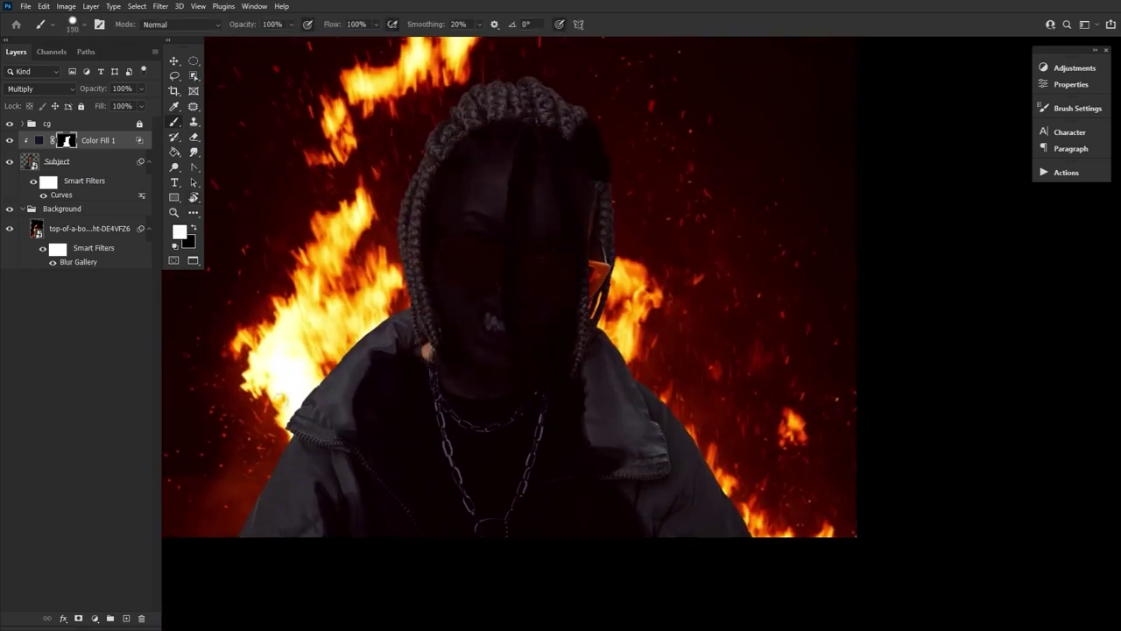
Refine the mask in white and black along the neck, hairline, side braids and glasses edge, reducing the brush to 90 px
drag(424, 369, 451, 323)
key(x)
key(x)
mouse_move(438, 265)
mouse_down()
mouse_move(493, 144)
mouse_move(477, 164)
mouse_up()
key(x)
key(bracketright)
key(bracketright)
key(bracketright)
drag(614, 152, 550, 324)
key(x)
drag(544, 447, 549, 410)
key(x)
key(bracketleft)
key(bracketleft)
key(bracketleft)
drag(533, 463, 533, 424)
key(x)
key(bracketleft)
key(bracketleft)
key(bracketleft)
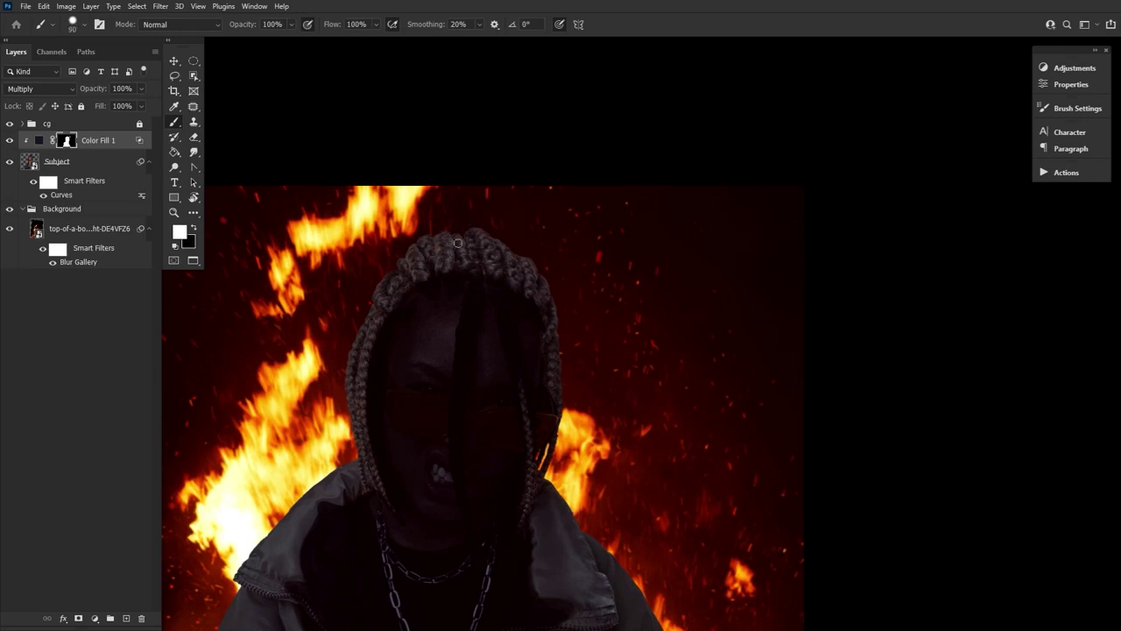
Continue painting white on the colour fill mask over the inner jacket and chest, varying the brush from about 125 to 700 px
key(ctrl+0)
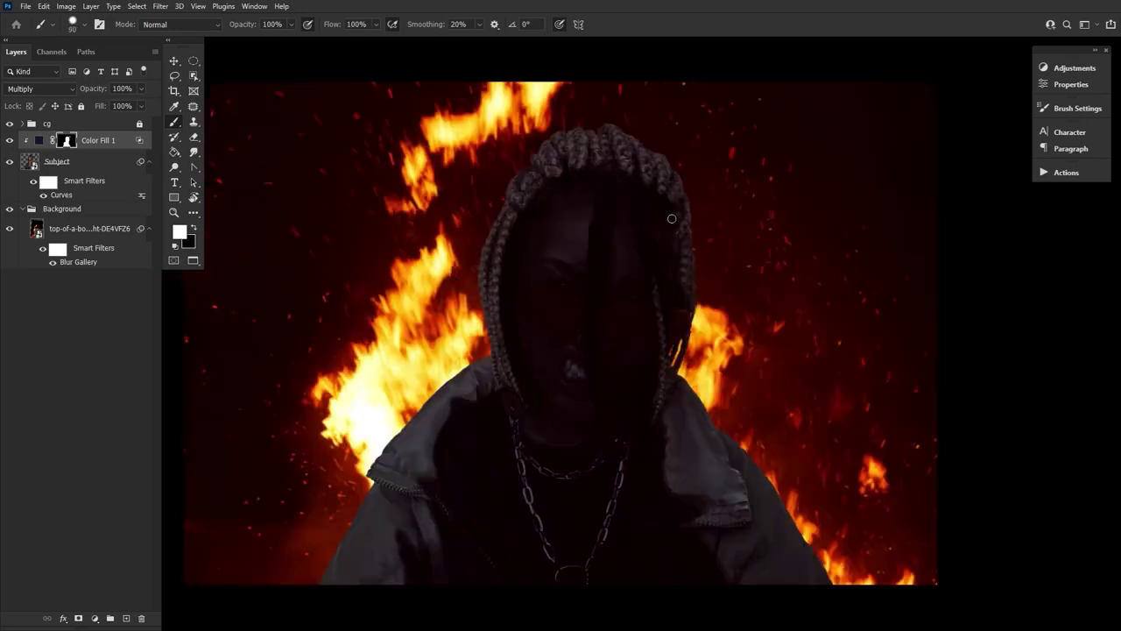
key(bracketright)
key(bracketright)
key(bracketright)
key(bracketright)
key(bracketright)
key(bracketright)
key(bracketright)
key(bracketright)
key(bracketleft)
key(bracketleft)
key(bracketleft)
key(bracketleft)
key(bracketleft)
key(bracketleft)
key(bracketleft)
key(bracketleft)
key(bracketleft)
key(bracketleft)
key(bracketleft)
key(bracketleft)
key(bracketright)
key(bracketright)
key(bracketright)
key(bracketright)
key(bracketright)
key(bracketright)
key(bracketright)
key(bracketright)
key(bracketright)
key(bracketright)
key(bracketright)
key(bracketright)
key(bracketright)
key(bracketright)
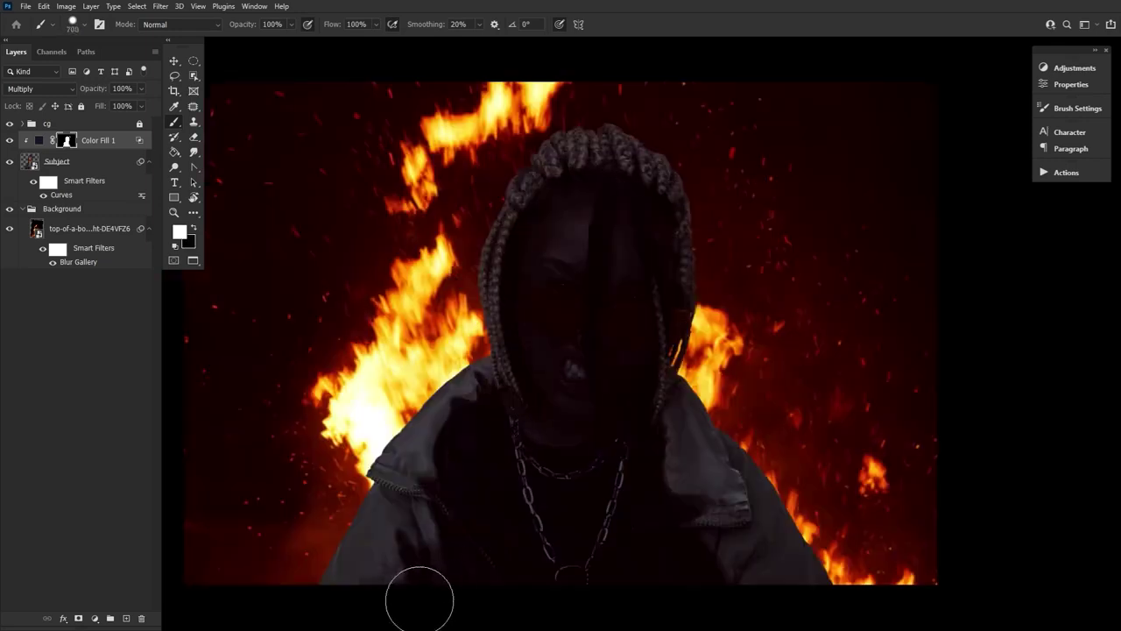
key(bracketleft)
key(bracketleft)
key(bracketleft)
key(bracketleft)
key(bracketleft)
drag(687, 538, 535, 497)
key(bracketleft)
key(bracketleft)
key(bracketleft)
key(bracketleft)
key(bracketleft)
drag(407, 178, 484, 226)
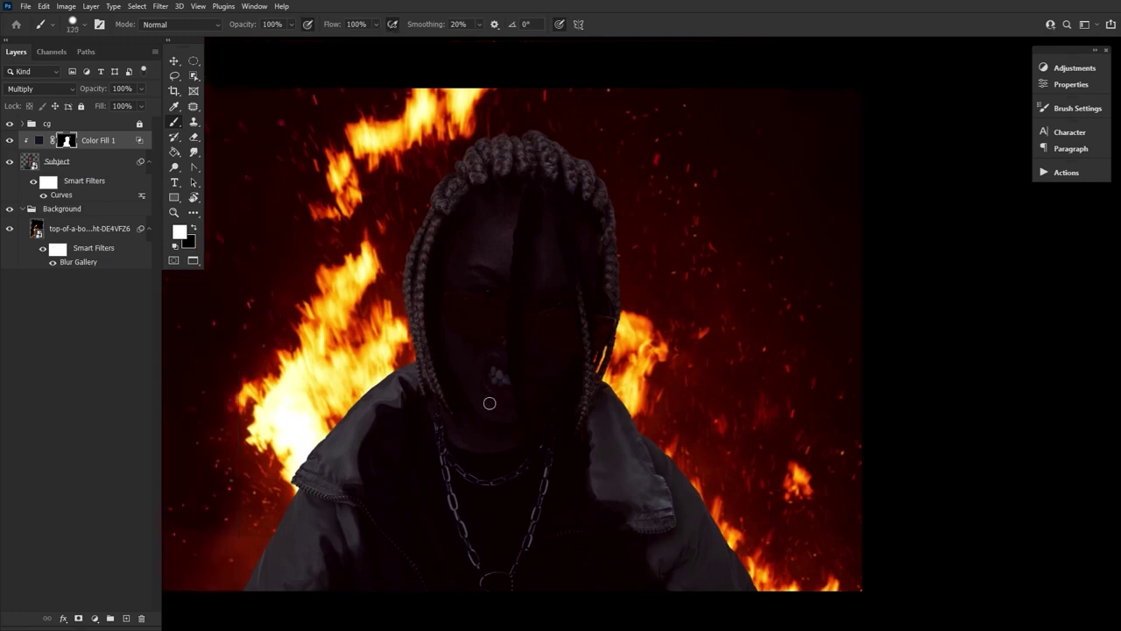
drag(611, 461, 687, 453)
drag(578, 371, 573, 372)
Touch up the mask around the face and side braids with a large soft brush at 70% hardness, up to 800 px
key(bracketright)
key(bracketright)
key(bracketright)
key(bracketright)
key(bracketright)
key(bracketright)
key(bracketright)
key(bracketright)
key(bracketright)
key(bracketright)
click(84, 24)
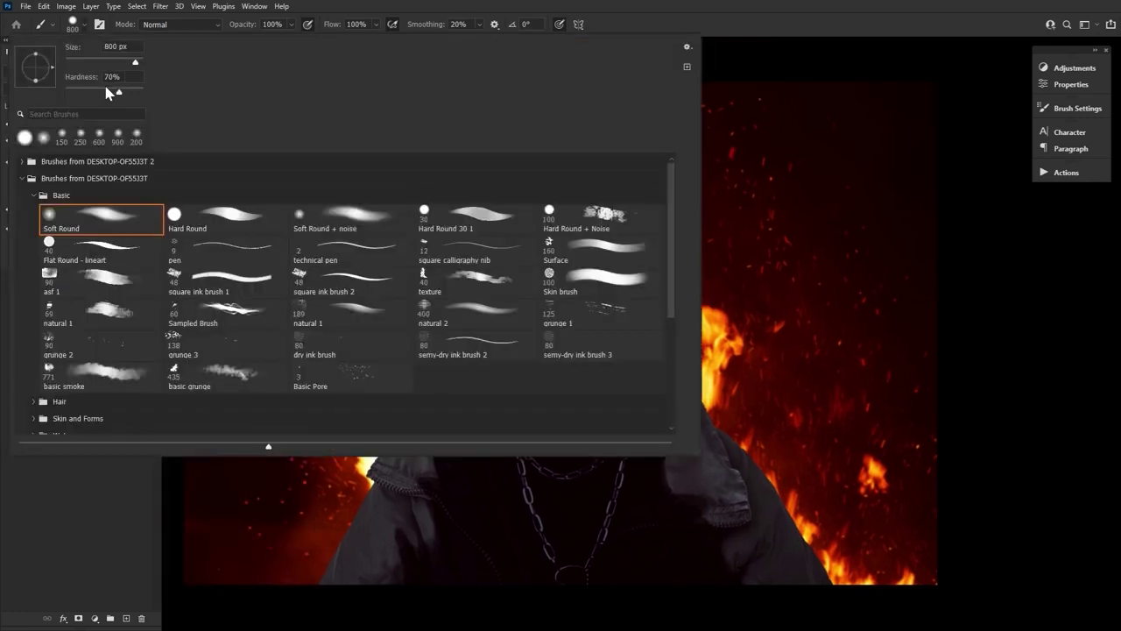
key(Return)
key(bracketleft)
key(bracketleft)
key(bracketleft)
key(bracketleft)
key(bracketleft)
drag(643, 260, 652, 394)
key(bracketright)
key(bracketright)
key(bracketright)
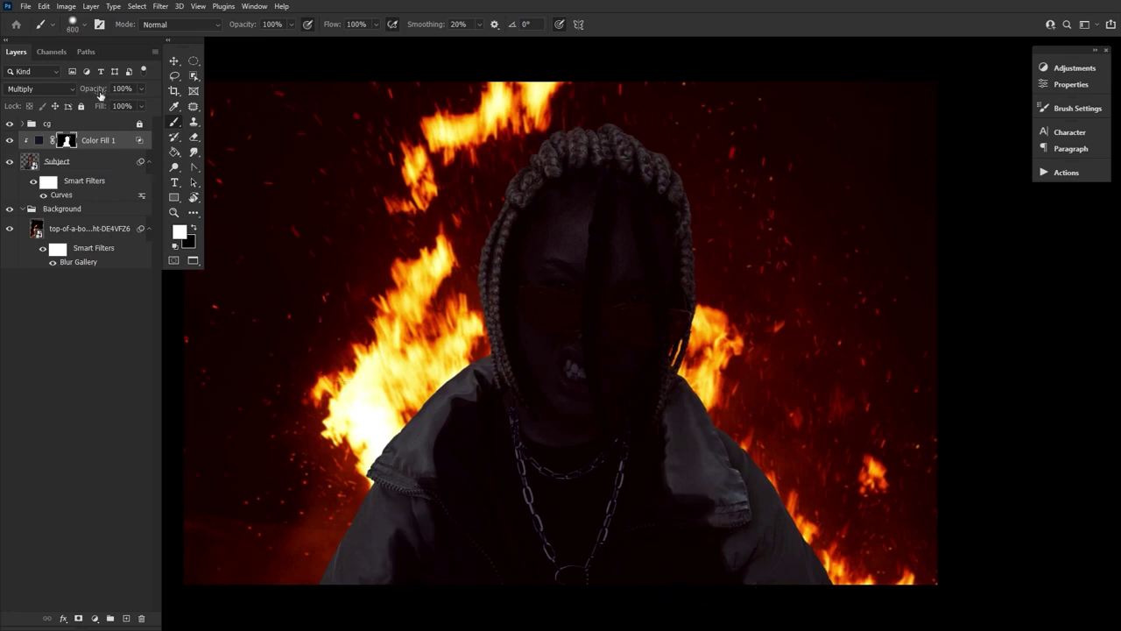
Lower the colour fill layer's opacity to 74% and refine its mask in white along the jacket, using brush sizes from 90 to 400 px
drag(99, 91, 91, 93)
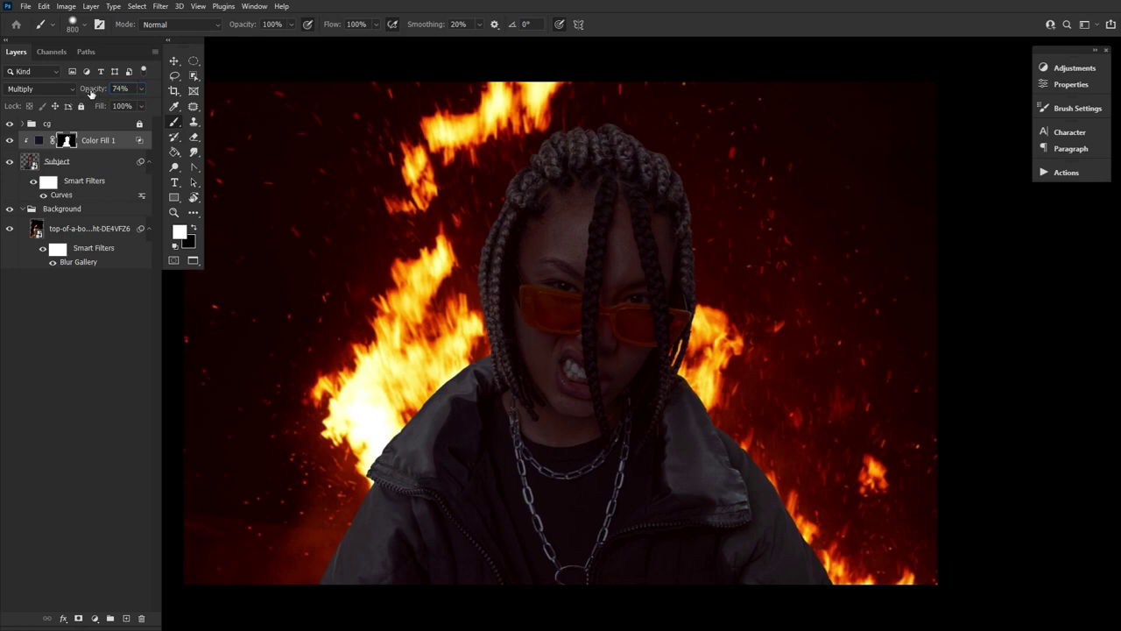
key(bracketleft)
key(bracketleft)
key(bracketleft)
key(bracketleft)
key(bracketleft)
key(bracketleft)
key(bracketleft)
key(bracketleft)
key(bracketleft)
key(bracketleft)
key(bracketleft)
key(bracketleft)
key(x)
key(x)
key(x)
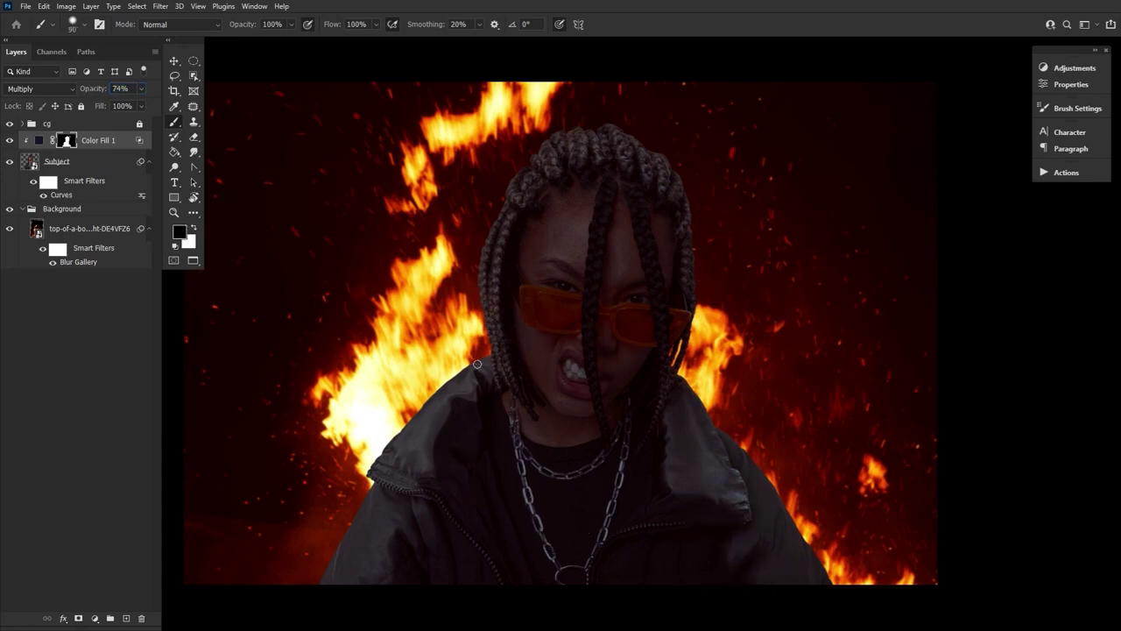
key(x)
key(bracketright)
key(bracketright)
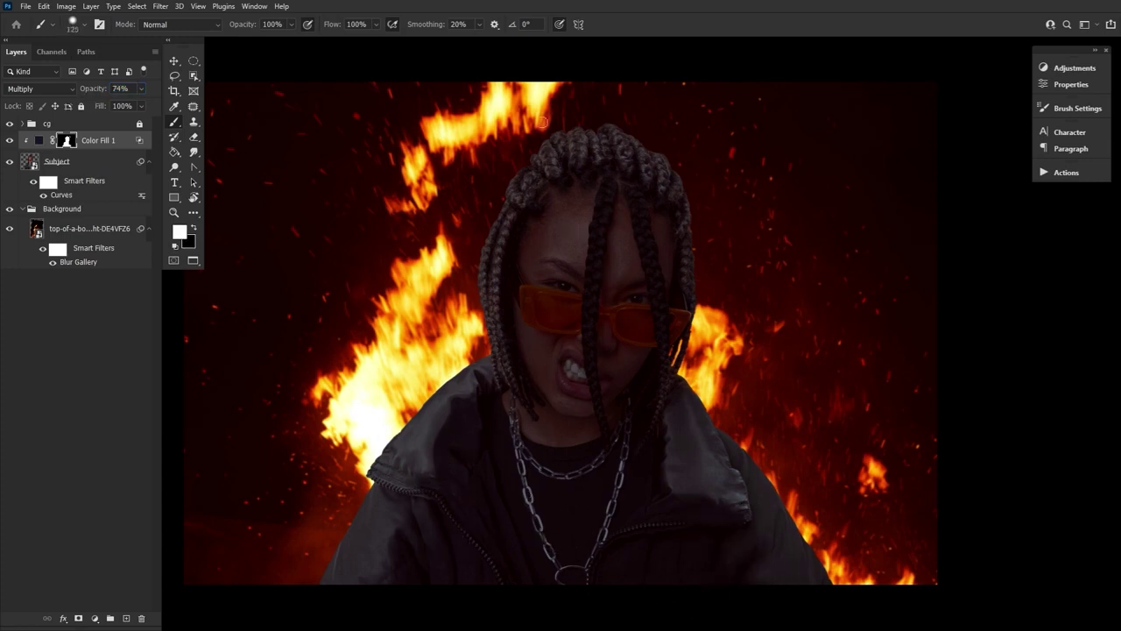
key(bracketright)
key(bracketright)
key(bracketright)
key(bracketright)
key(bracketright)
key(bracketright)
Duplicate the colour fill layer, keep the copy clipped to the subject, and delete the copy's layer mask
click(193, 197)
click(235, 194)
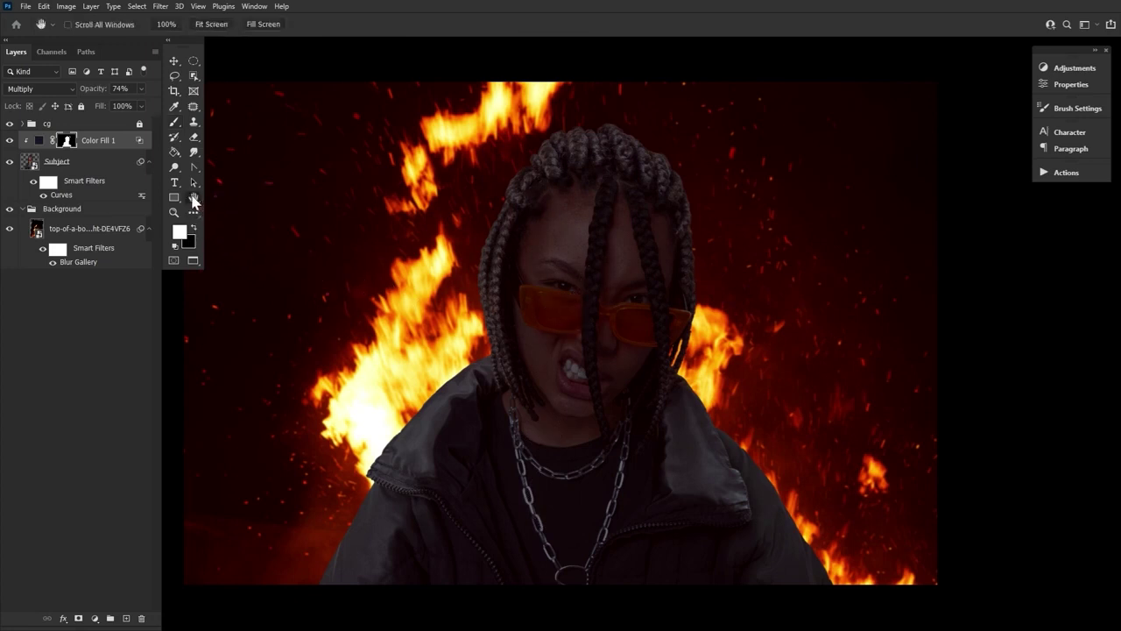
key(ctrl+j)
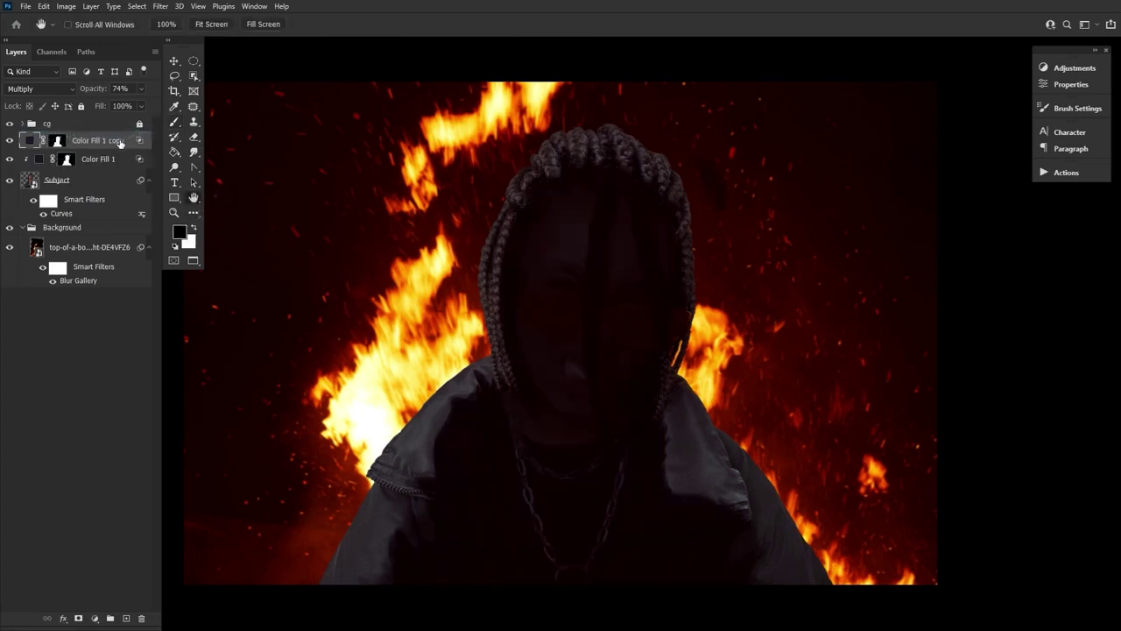
right_click(61, 140)
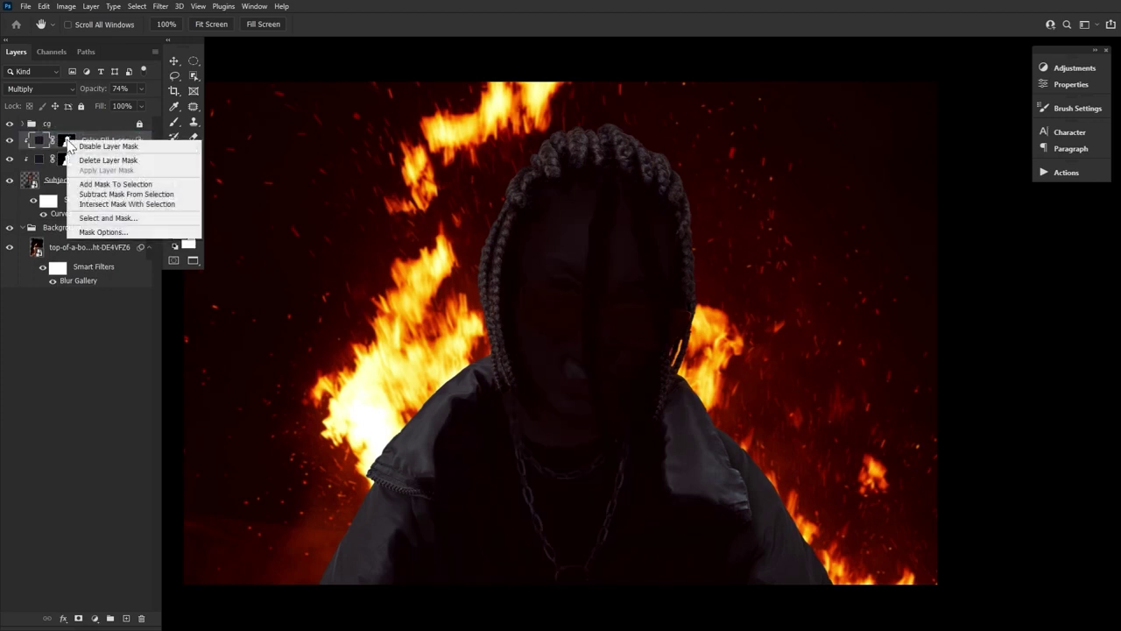
click(87, 156)
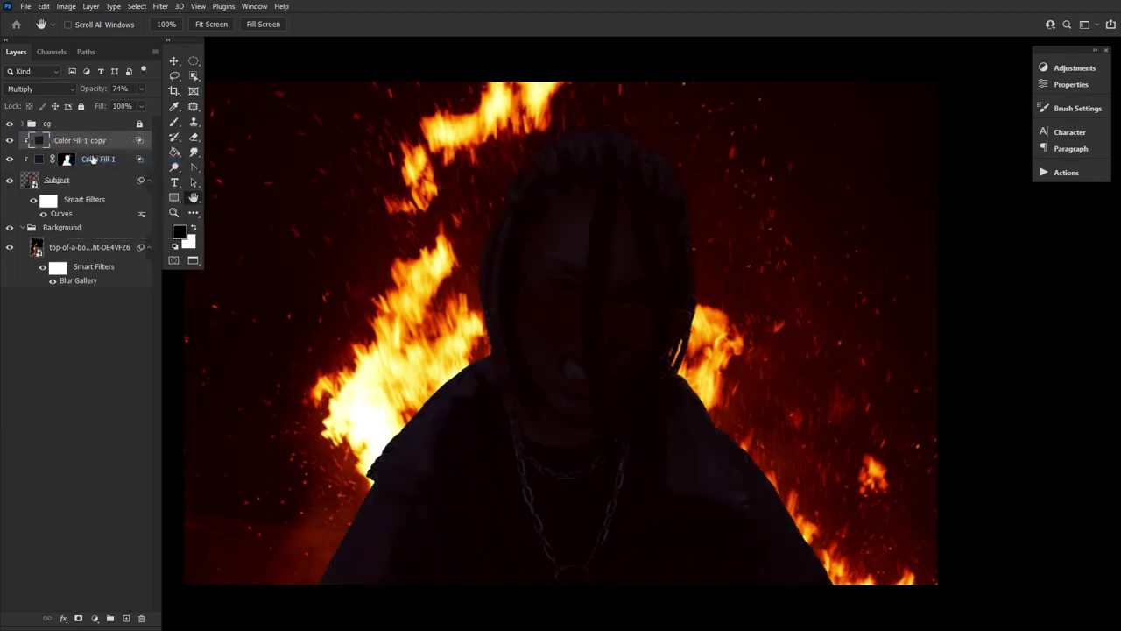
Set the copied fill layer's Blend If highlight range for the underlying layer to 45 / 86
double_click(139, 141)
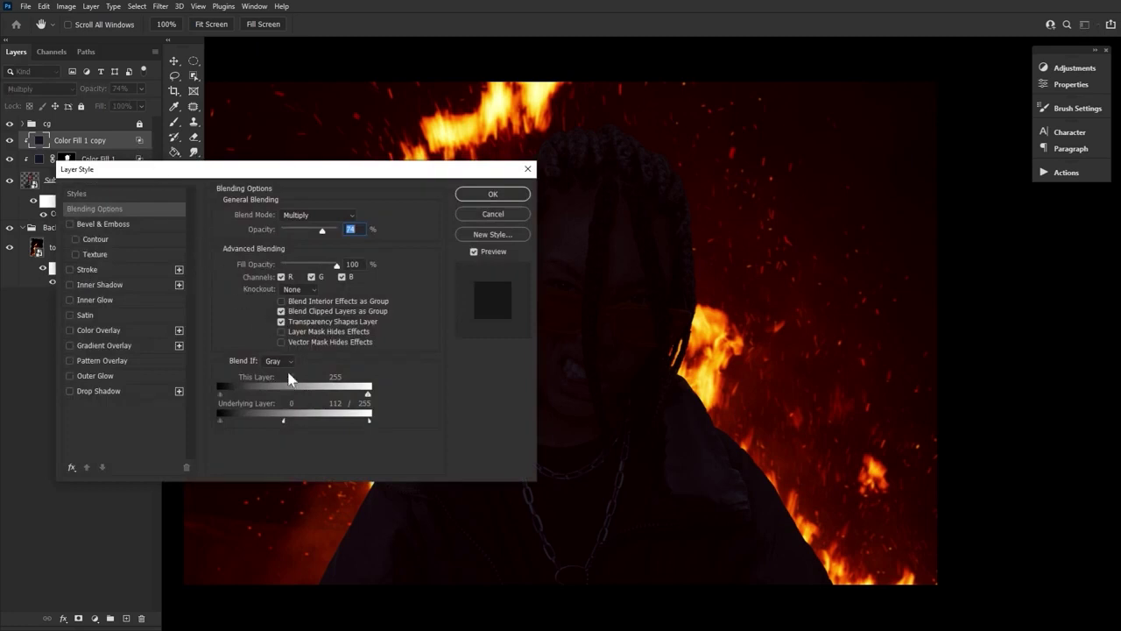
mouse_move(259, 422)
mouse_down()
mouse_move(234, 421)
mouse_move(245, 422)
mouse_up()
drag(369, 421, 270, 421)
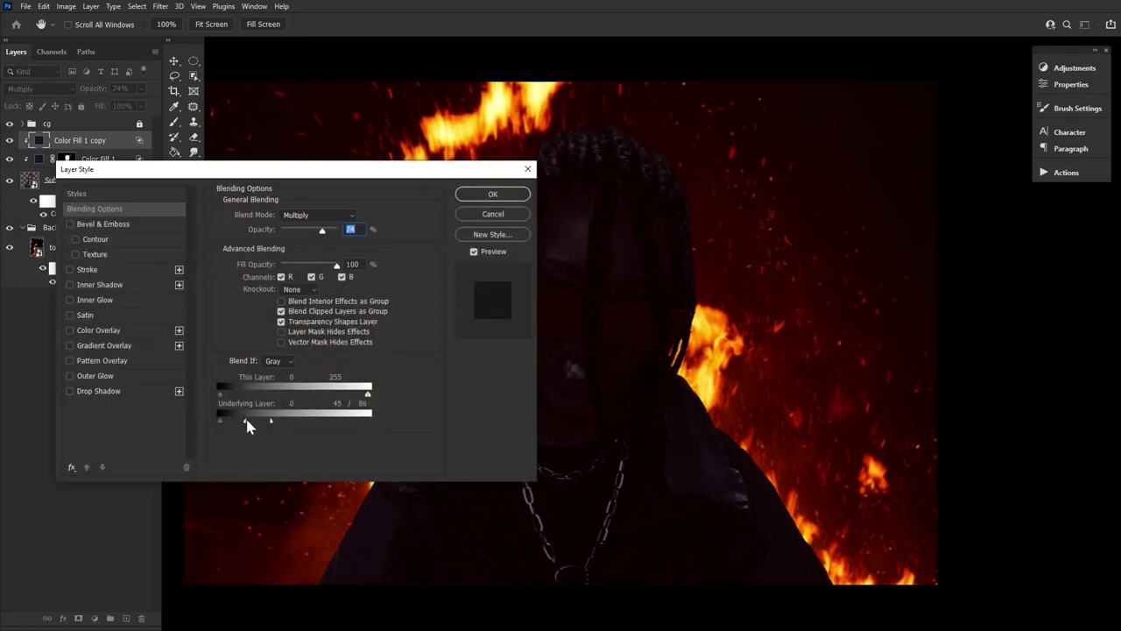
click(492, 194)
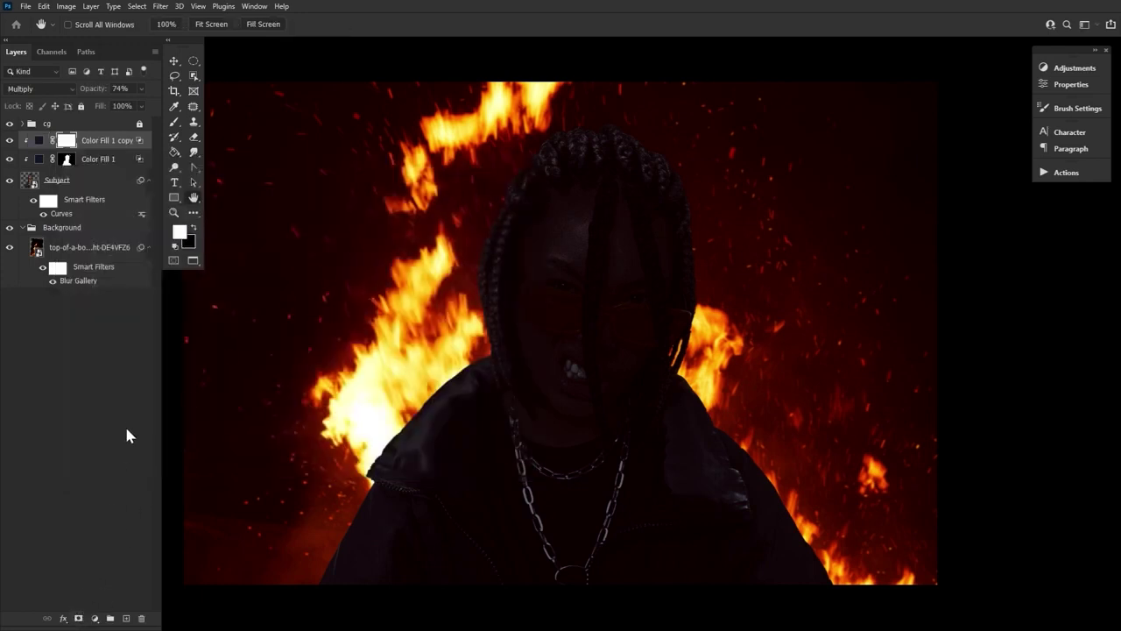
Give the copied fill layer a black mask and paint white over the face and neck with an 800 px brush at 66% flow
key(ctrl+i)
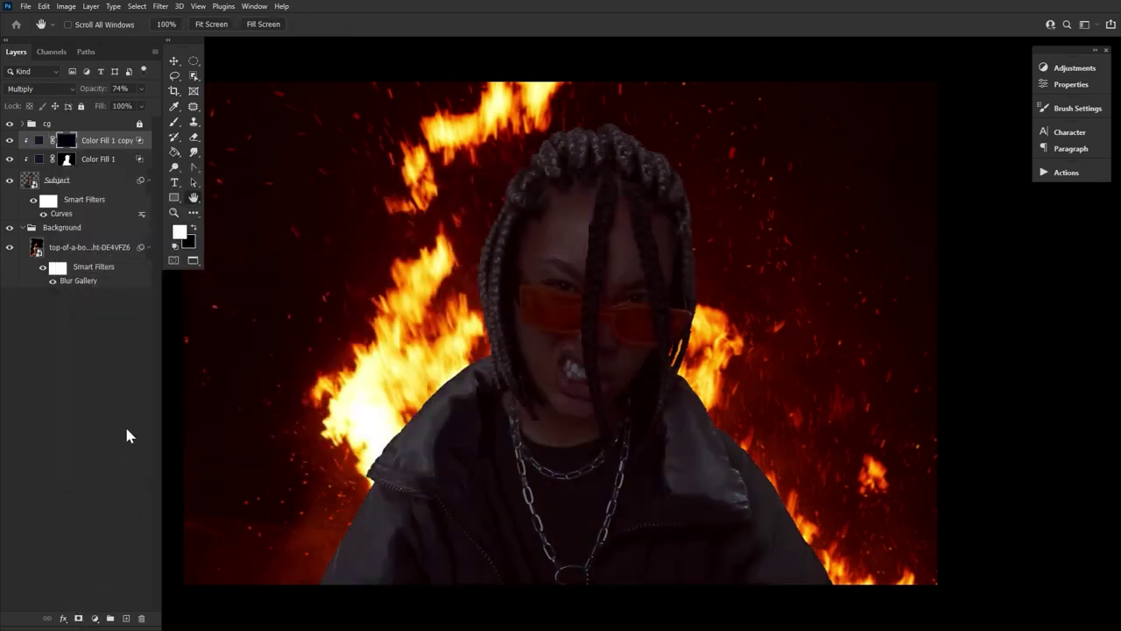
click(176, 125)
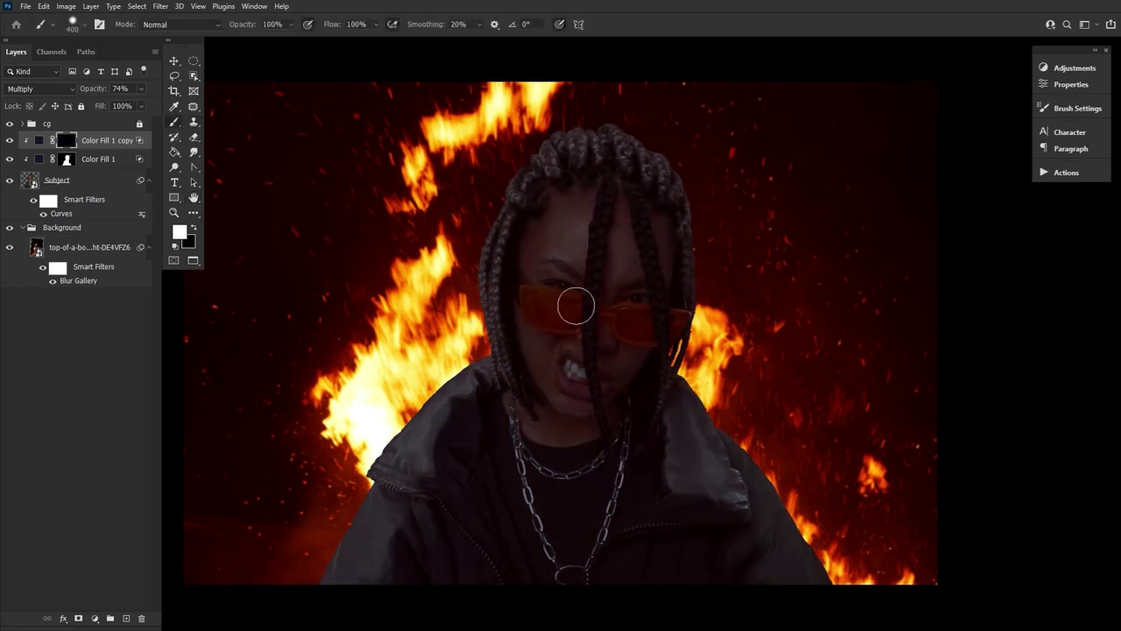
key(bracketright)
key(bracketright)
key(bracketright)
key(bracketright)
key(shift+6)
key(shift+6)
mouse_move(561, 412)
mouse_down()
mouse_move(619, 221)
mouse_move(519, 442)
mouse_up()
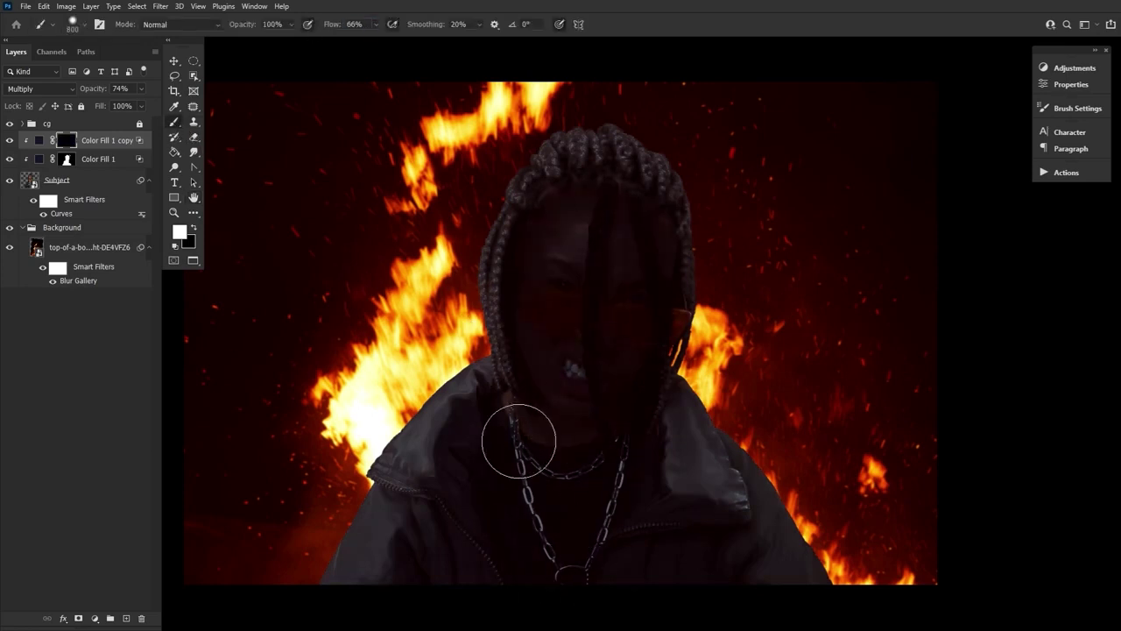
Lower the copied fill layer's opacity to 48% and refine its mask over the face and inner jacket, varying the brush around 400 px
drag(107, 90, 100, 90)
click(67, 142)
key(bracketleft)
key(bracketleft)
key(bracketleft)
key(bracketleft)
key(bracketleft)
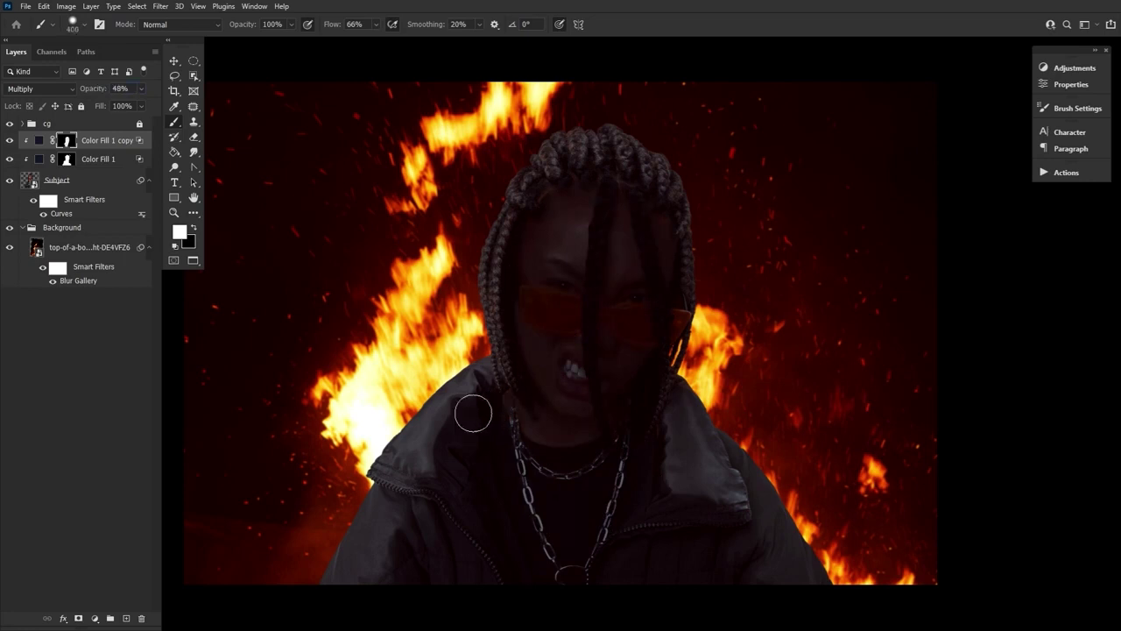
key(bracketright)
key(bracketright)
key(bracketright)
key(bracketright)
key(bracketright)
key(bracketright)
key(bracketleft)
key(bracketleft)
key(bracketleft)
key(bracketleft)
key(bracketleft)
key(bracketleft)
key(bracketleft)
key(bracketleft)
key(bracketleft)
key(bracketleft)
key(bracketright)
key(bracketright)
key(bracketright)
key(bracketright)
key(bracketright)
key(bracketright)
key(bracketleft)
key(bracketleft)
key(bracketleft)
key(bracketleft)
key(bracketleft)
key(bracketright)
key(bracketright)
key(bracketright)
key(bracketright)
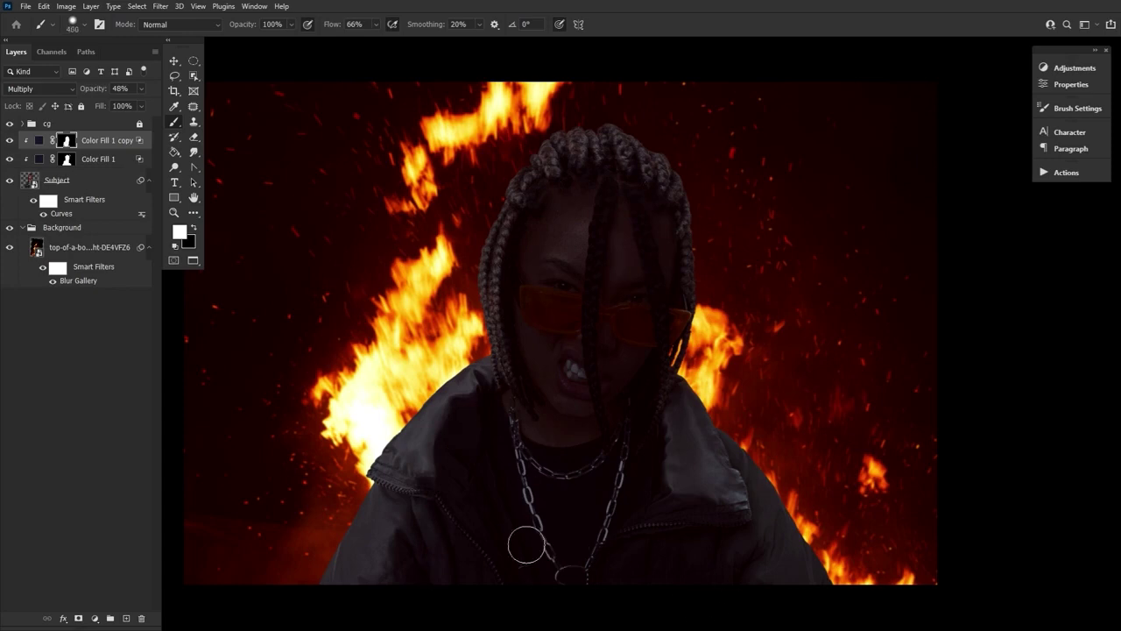
Compare the image without the copied fill, then mask that fill off the sunglasses in black with a brush of about 80–90 px
click(9, 141)
click(9, 141)
key(r)
drag(648, 289, 523, 243)
key(x)
key(bracketleft)
key(bracketleft)
key(bracketleft)
key(bracketleft)
key(bracketleft)
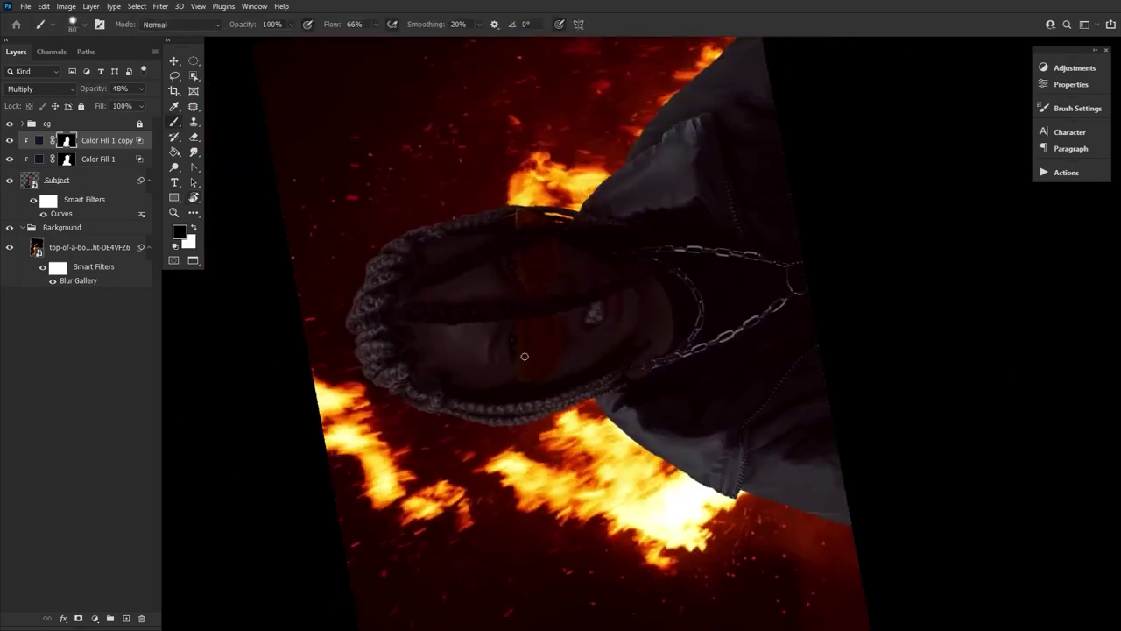
key(r)
drag(568, 403, 569, 209)
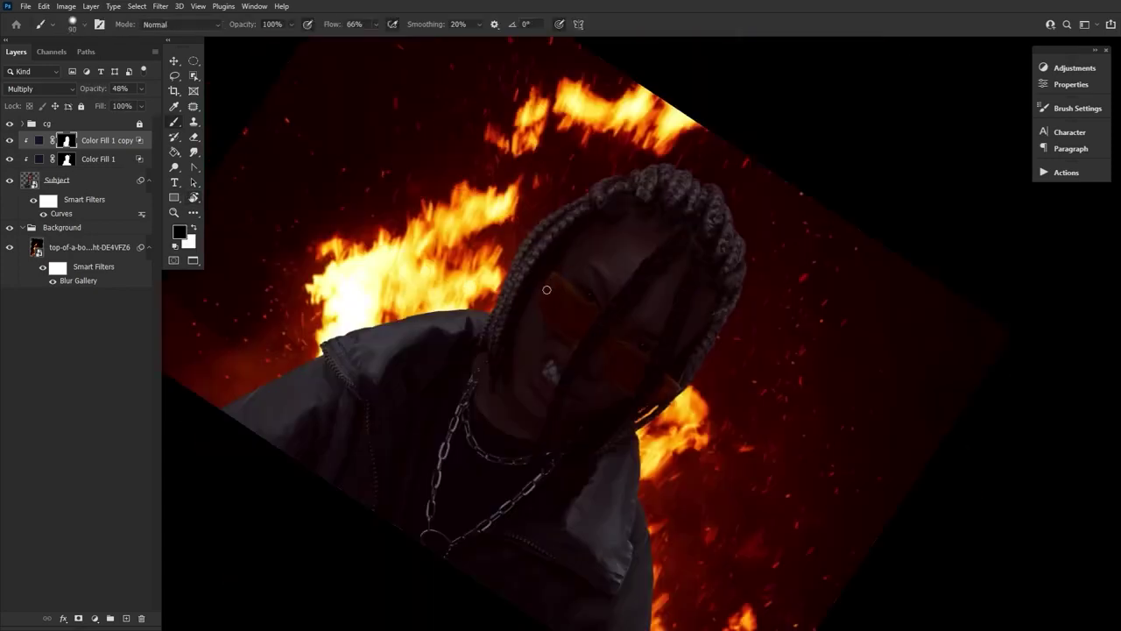
key(x)
key(x)
Mask the Color Fill 1 shadow off the sunglasses in black, using a brush around 125 px at 39% flow
click(96, 160)
drag(543, 297, 548, 410)
key(bracketright)
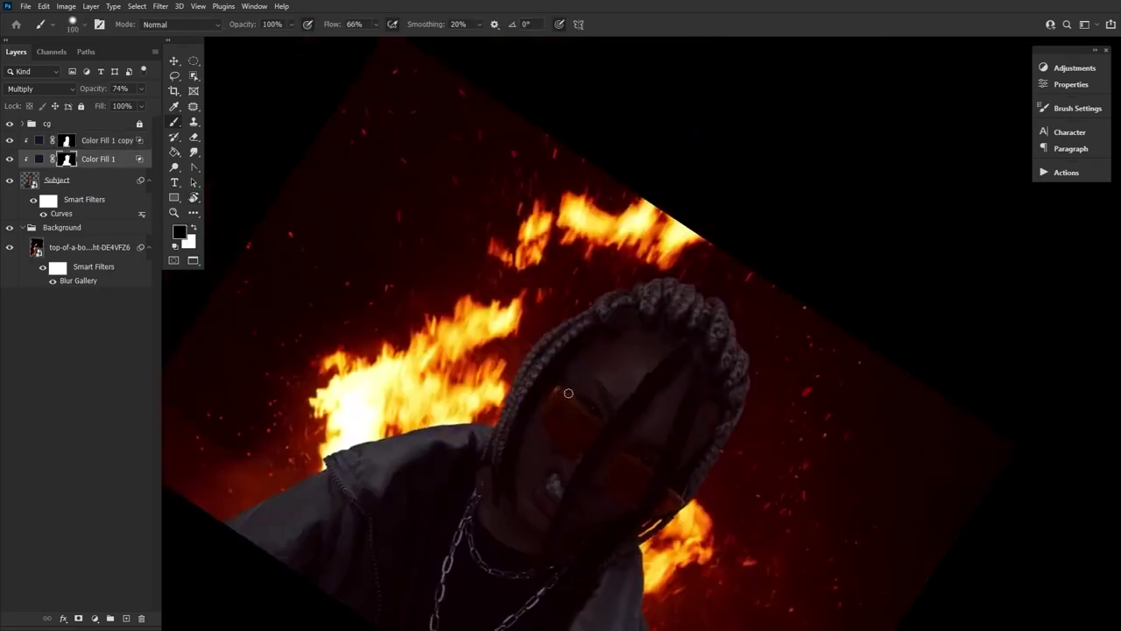
key(bracketright)
key(bracketright)
key(bracketright)
click(86, 25)
click(97, 97)
drag(337, 25, 321, 25)
drag(556, 393, 558, 395)
key(x)
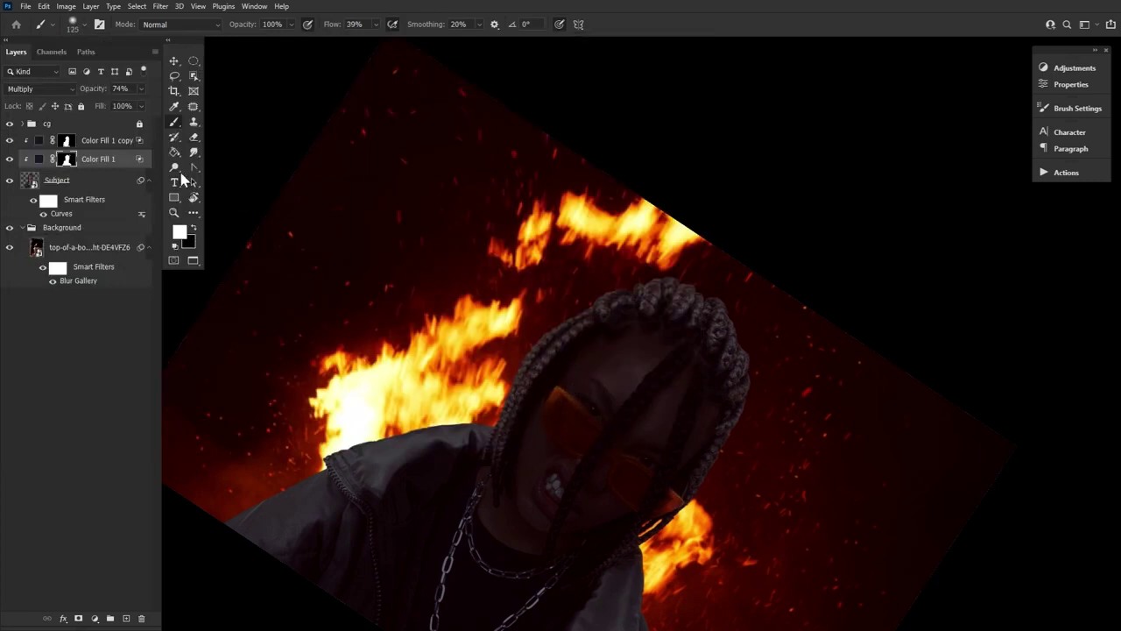
key(bracketleft)
key(bracketleft)
key(x)
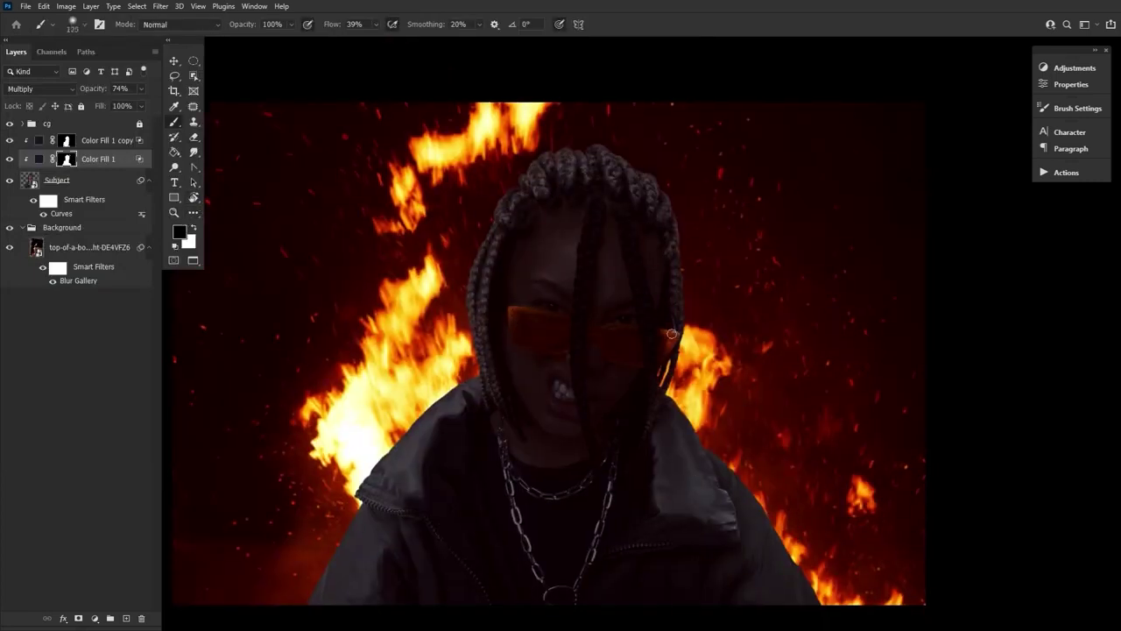
Refine the Color Fill 1 mask in white around the braids beside the face, enlarging the brush to about 500 px
key(x)
key(bracketright)
key(bracketright)
key(bracketright)
key(bracketright)
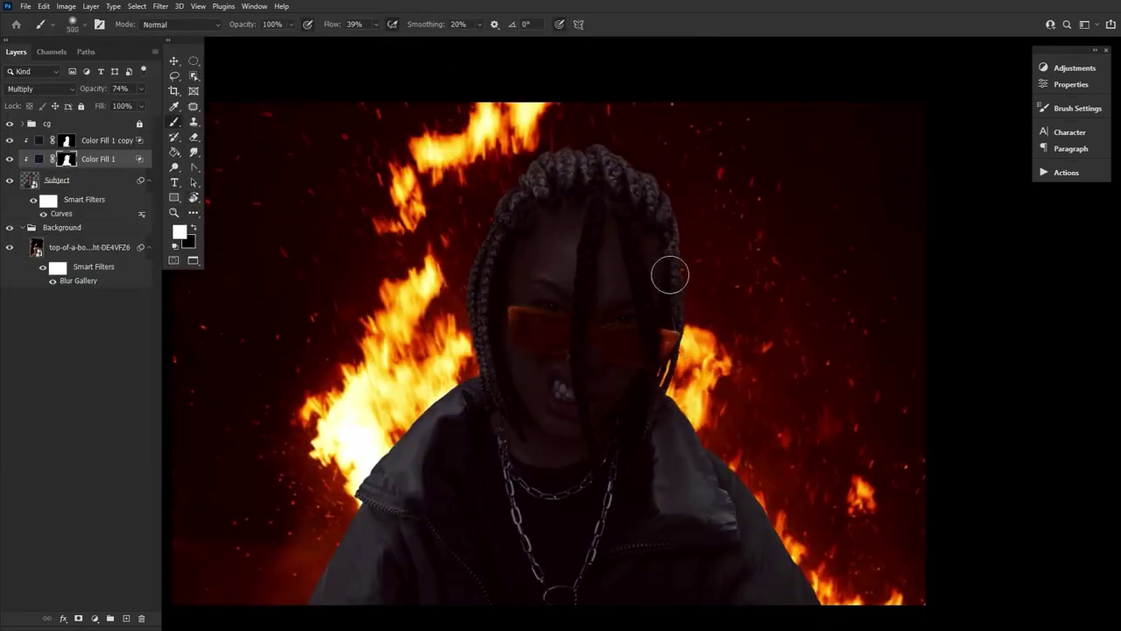
key(ctrl+0)
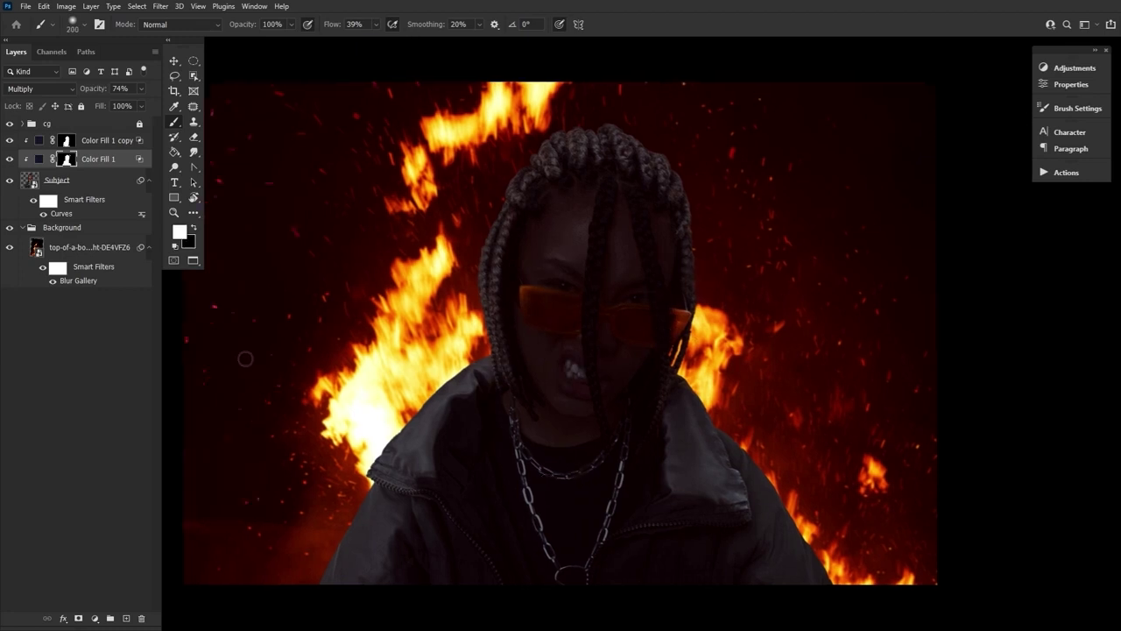
Add a dark reddish-brown solid colour fill layer, clipped to the subject, above Color Fill 1
click(193, 197)
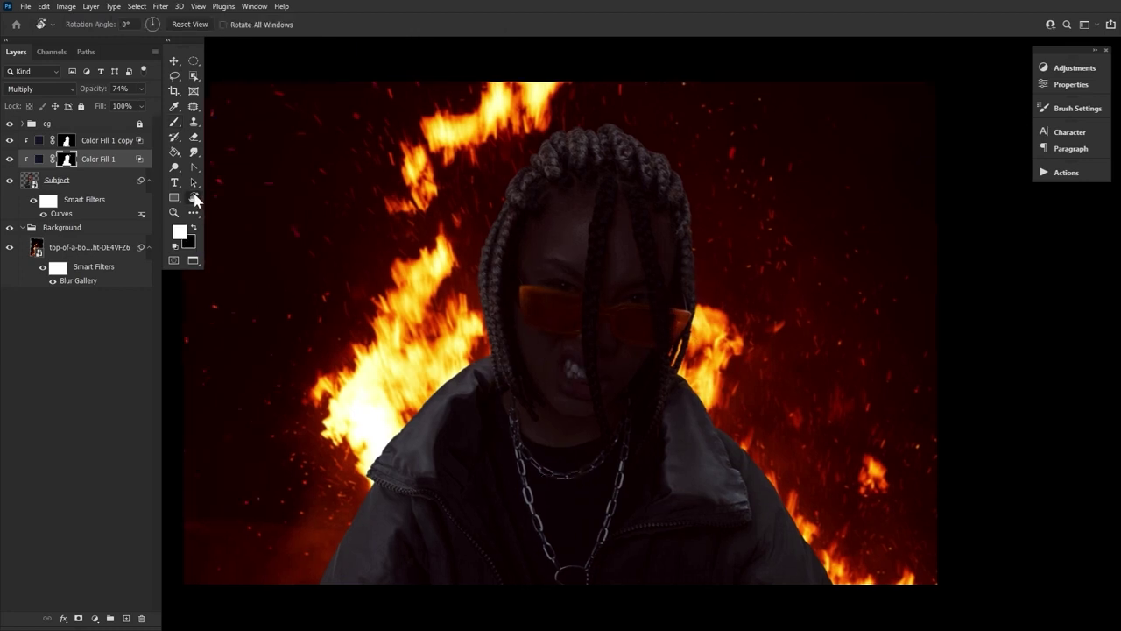
click(96, 619)
click(131, 417)
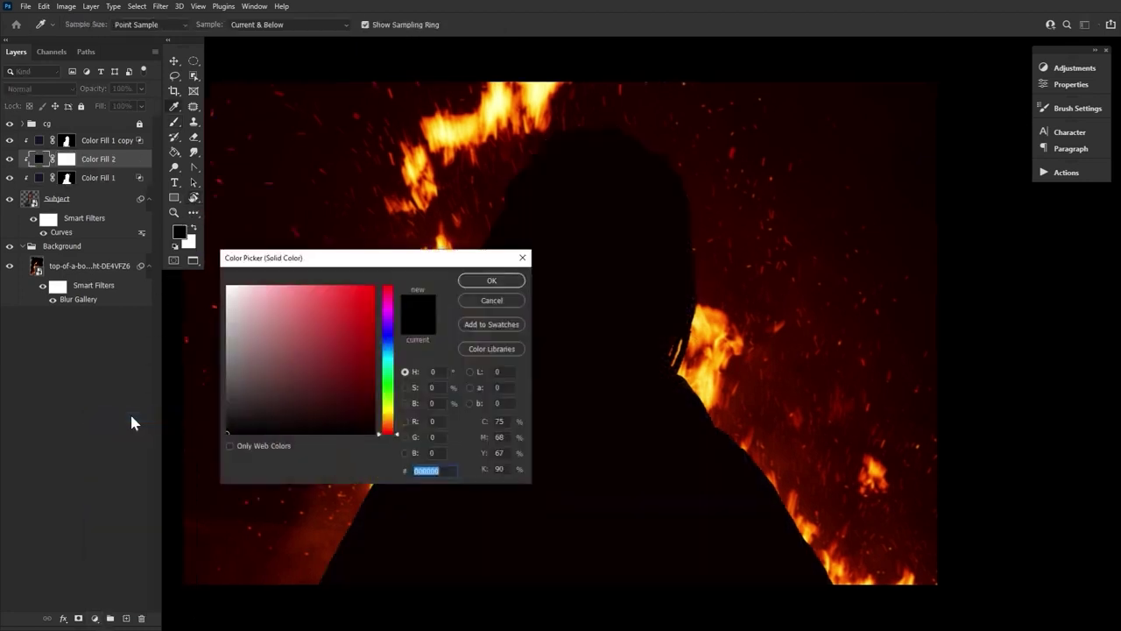
mouse_move(389, 429)
mouse_down()
mouse_move(345, 395)
mouse_move(389, 424)
mouse_up()
click(471, 282)
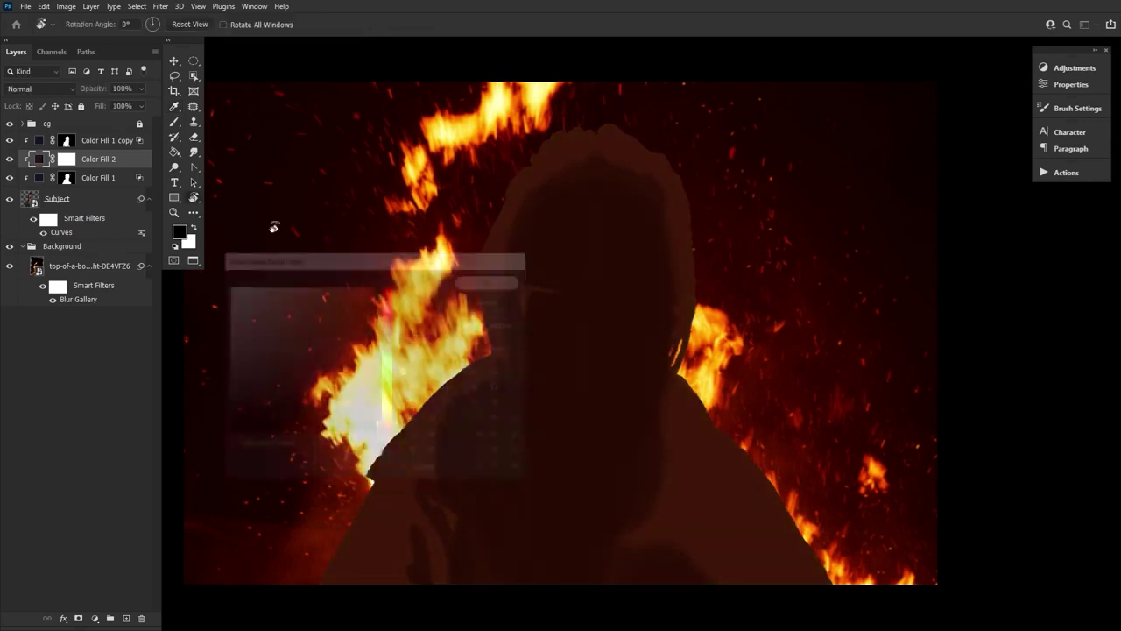
Set the new colour fill's blend mode to Darken and move it above Color Fill 1 copy
click(50, 89)
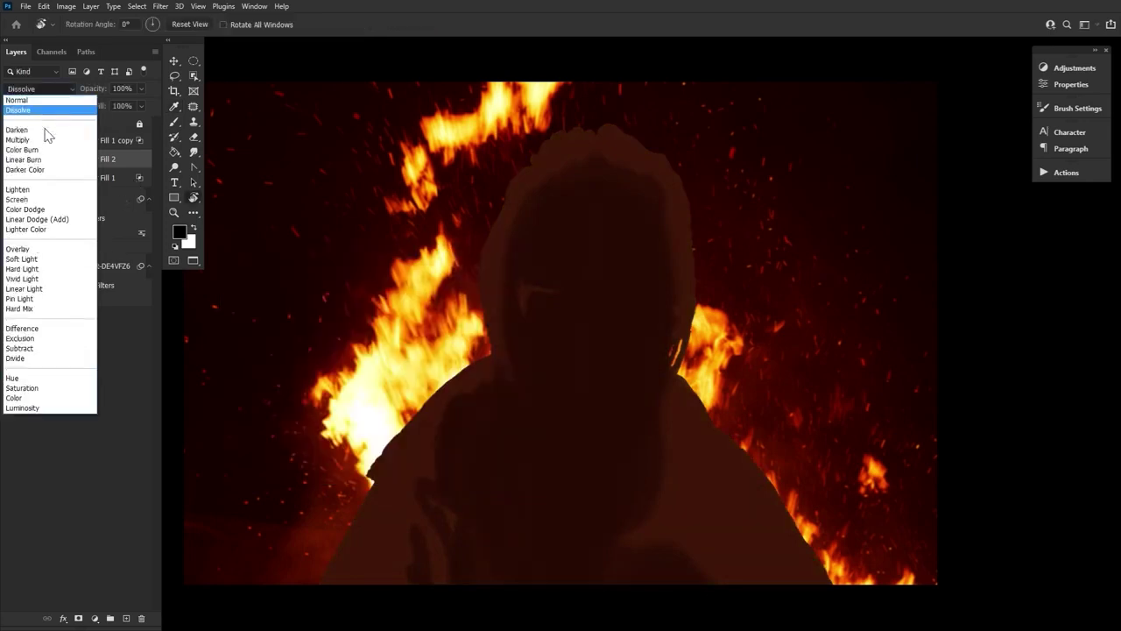
click(49, 140)
drag(96, 160, 103, 140)
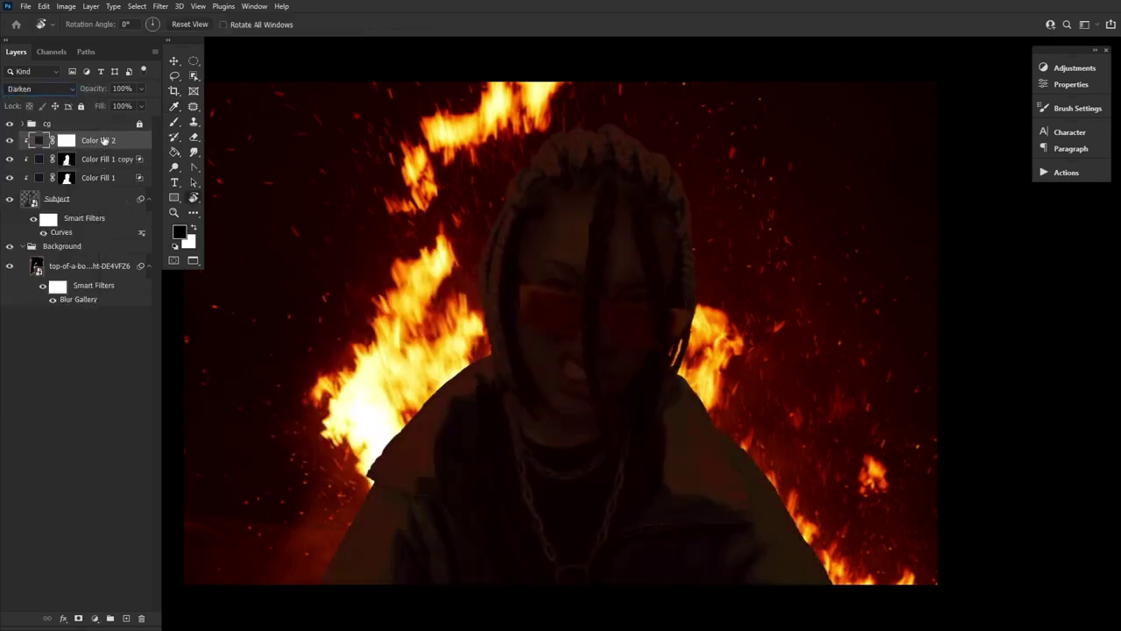
Invert the Color Fill 2 mask to black and paint the fill onto the neck chains with a brush of about 15 px
click(67, 141)
key(ctrl+i)
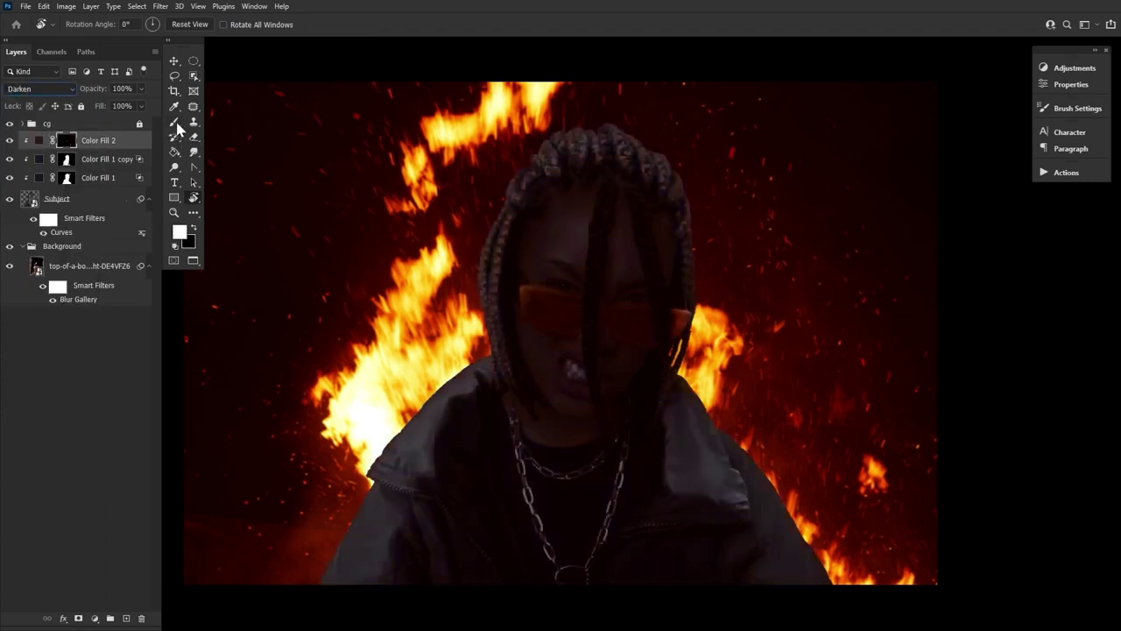
click(177, 124)
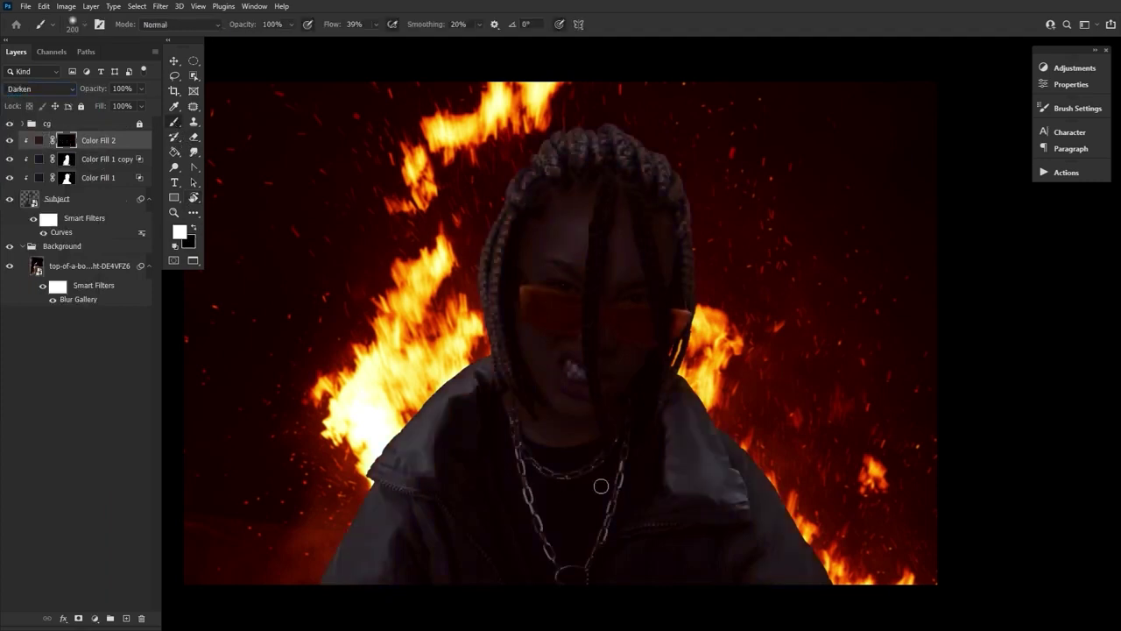
key(bracketleft)
key(bracketleft)
key(bracketleft)
key(bracketleft)
key(bracketleft)
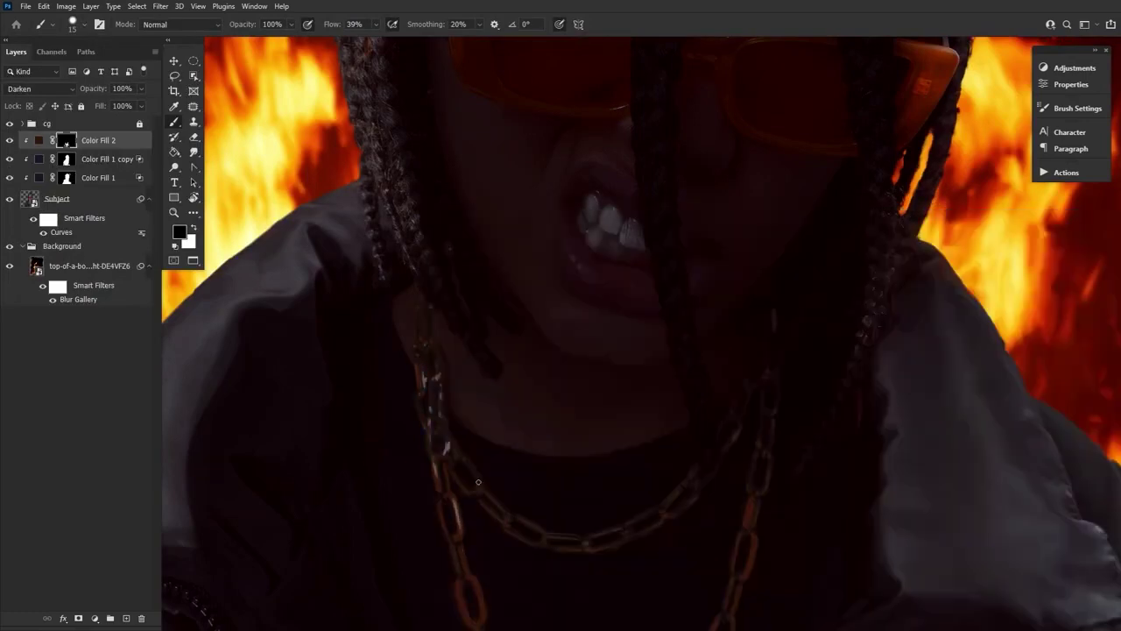
drag(531, 361, 451, 361)
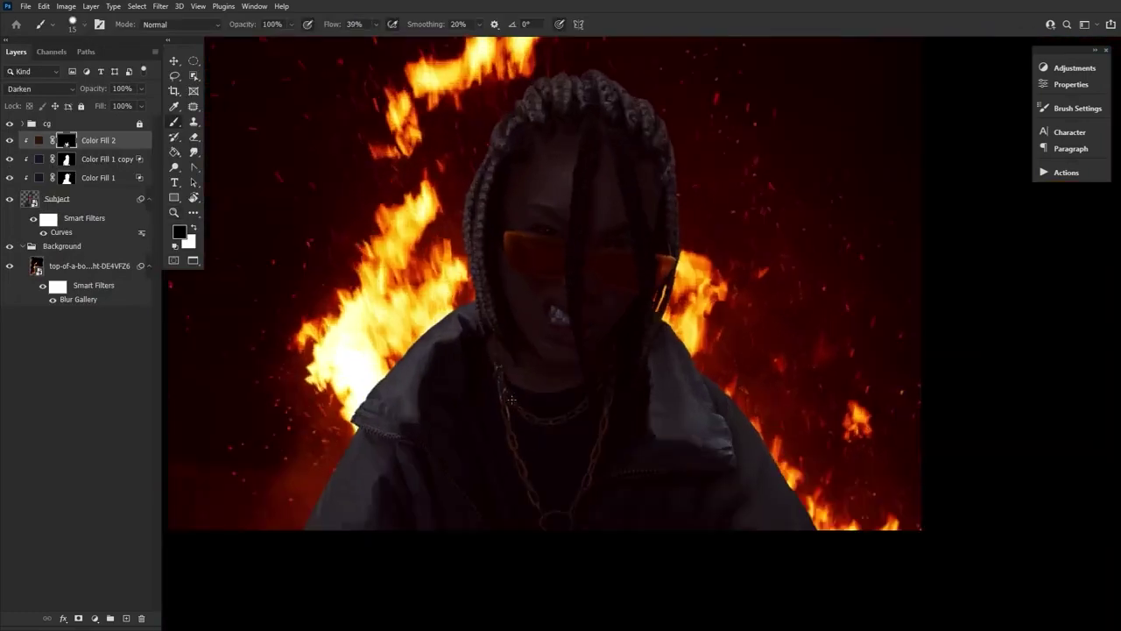
Change the colour of Color Fill 2 to #110b07 to darken the chains
double_click(39, 140)
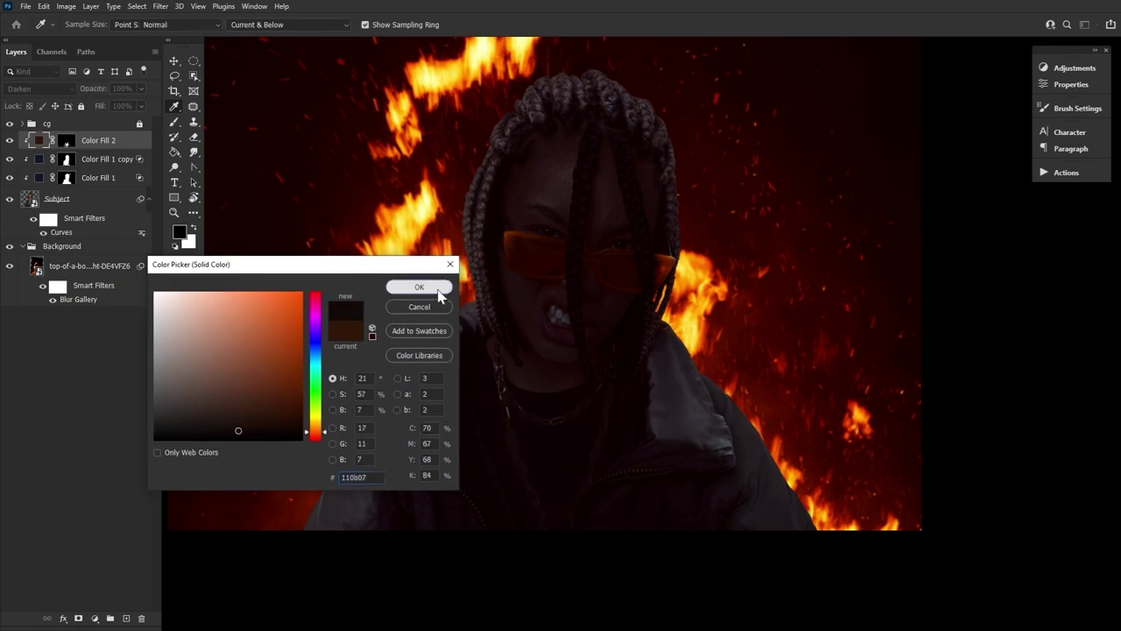
click(421, 286)
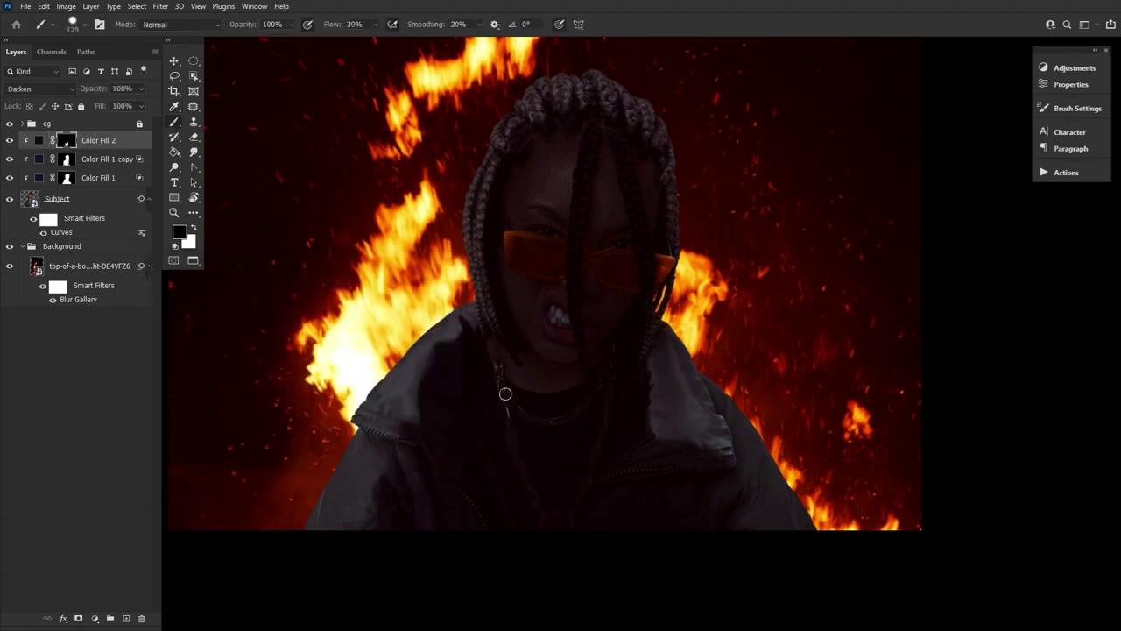
click(194, 198)
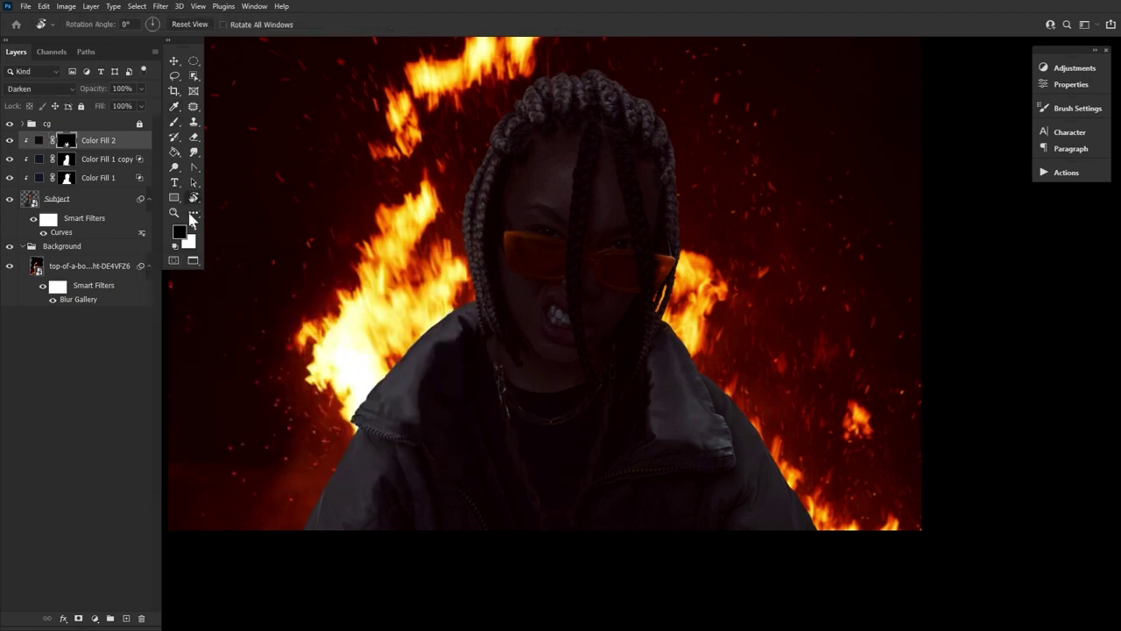
Add an empty layer above Color Fill 2, clip it to the subject, and set it to Overlay at 60% opacity
click(125, 618)
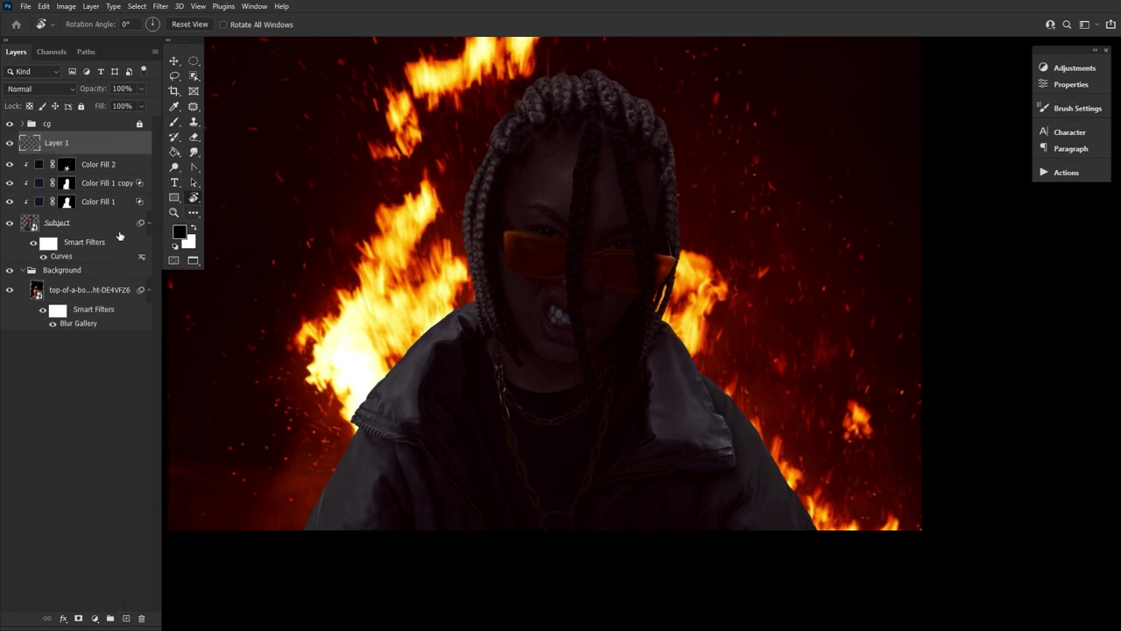
key(c)
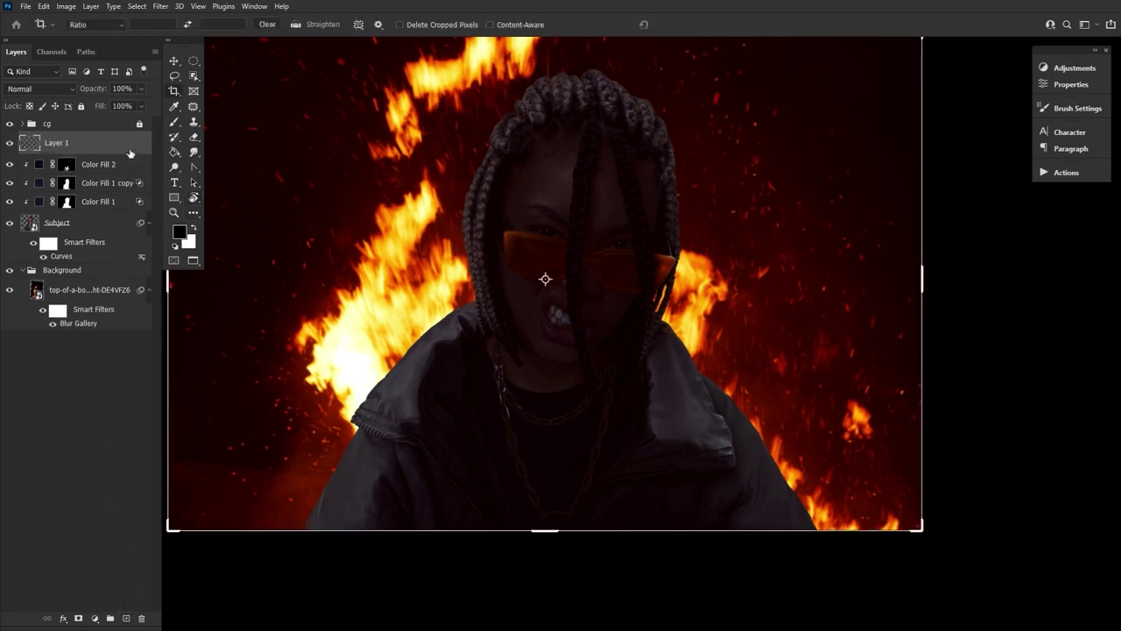
click(173, 124)
click(70, 91)
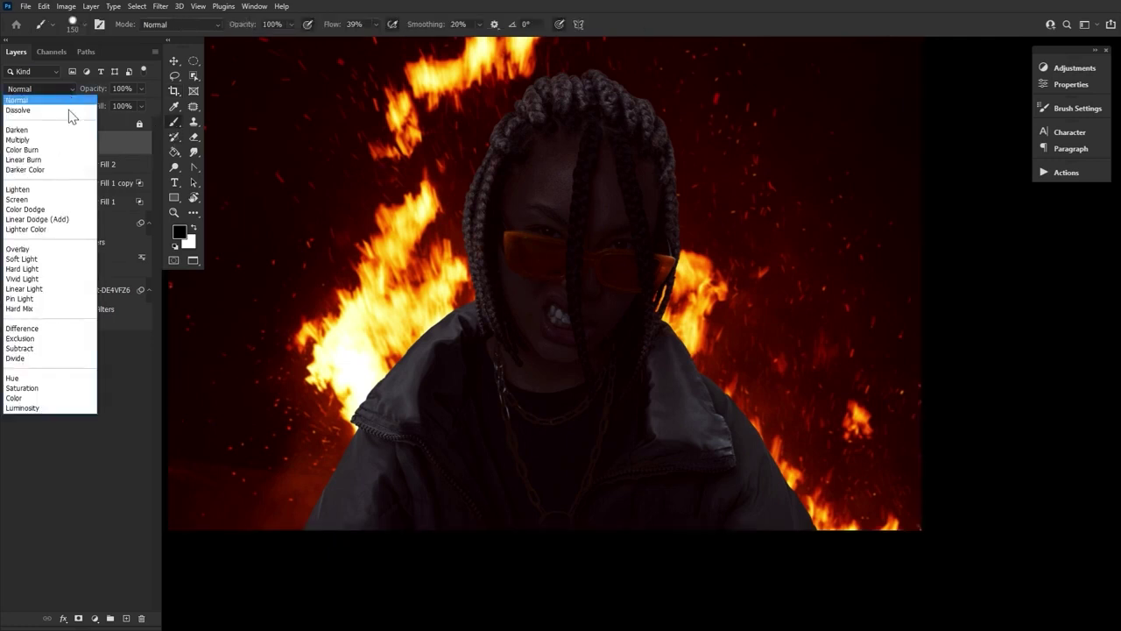
click(38, 248)
drag(99, 93, 84, 92)
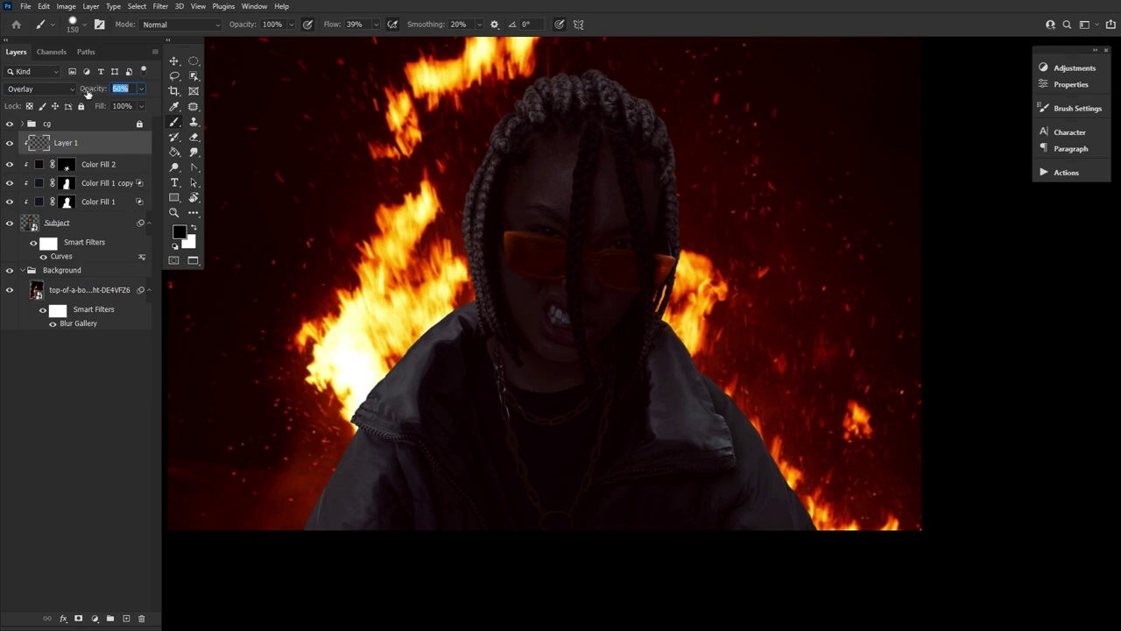
Soften the brush edge, lower its flow to 13%, and set the foreground colour to #e46234
click(74, 24)
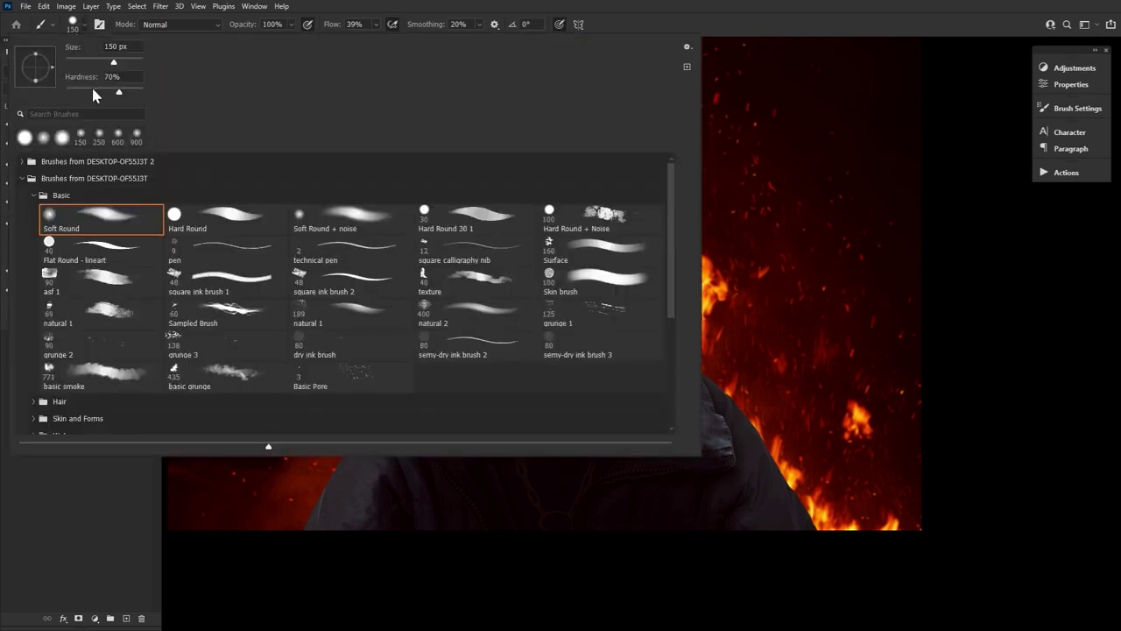
drag(138, 97, 35, 88)
click(991, 352)
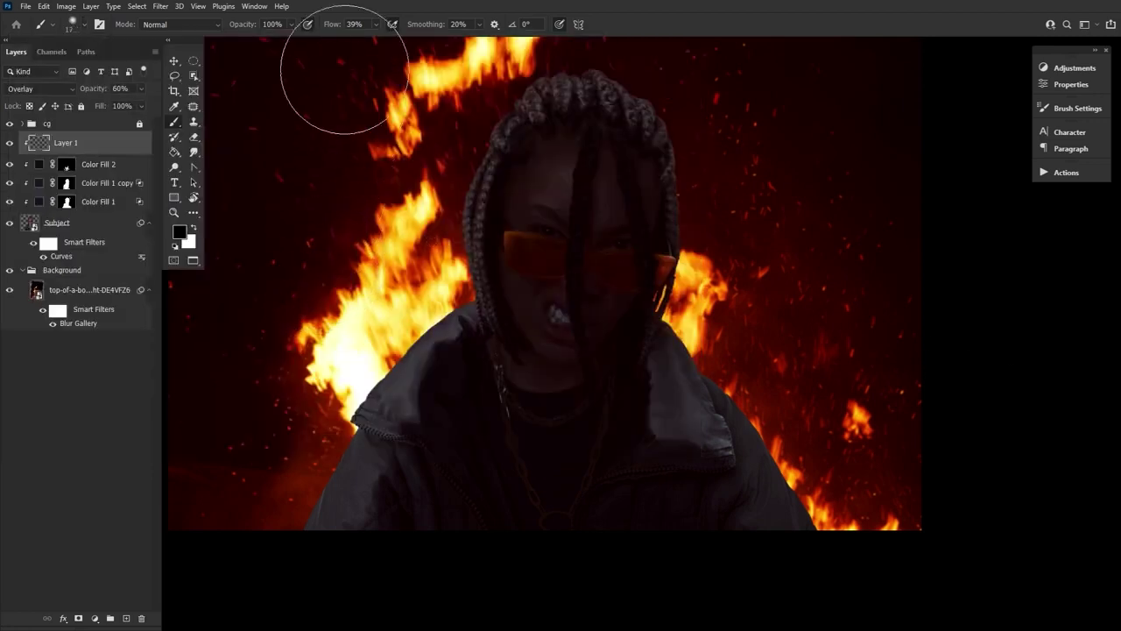
drag(333, 27, 330, 26)
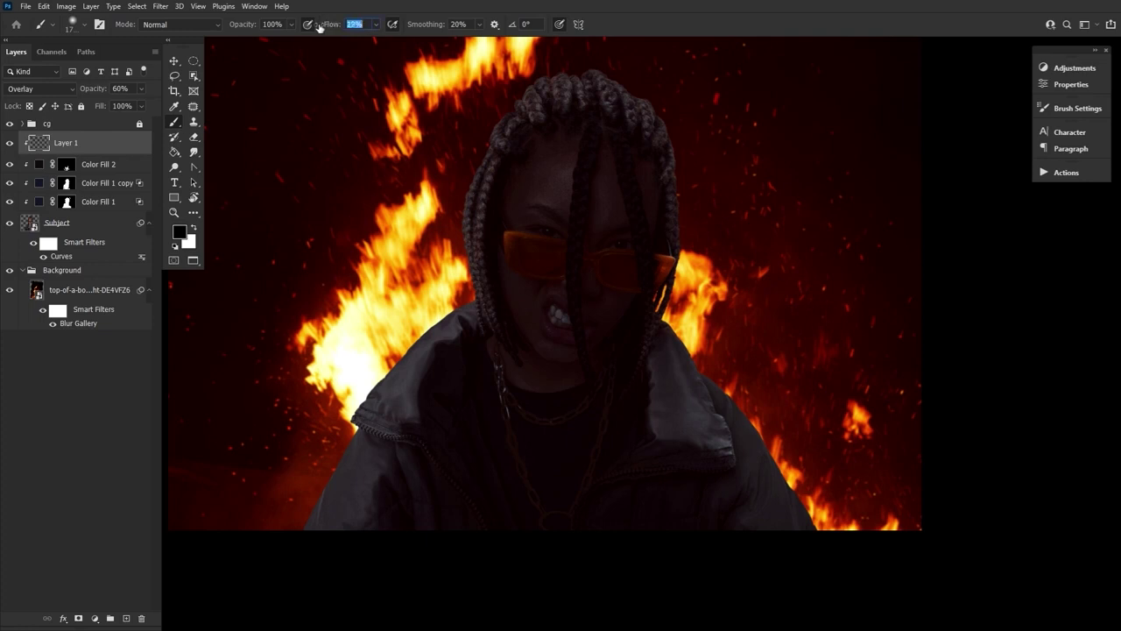
click(180, 231)
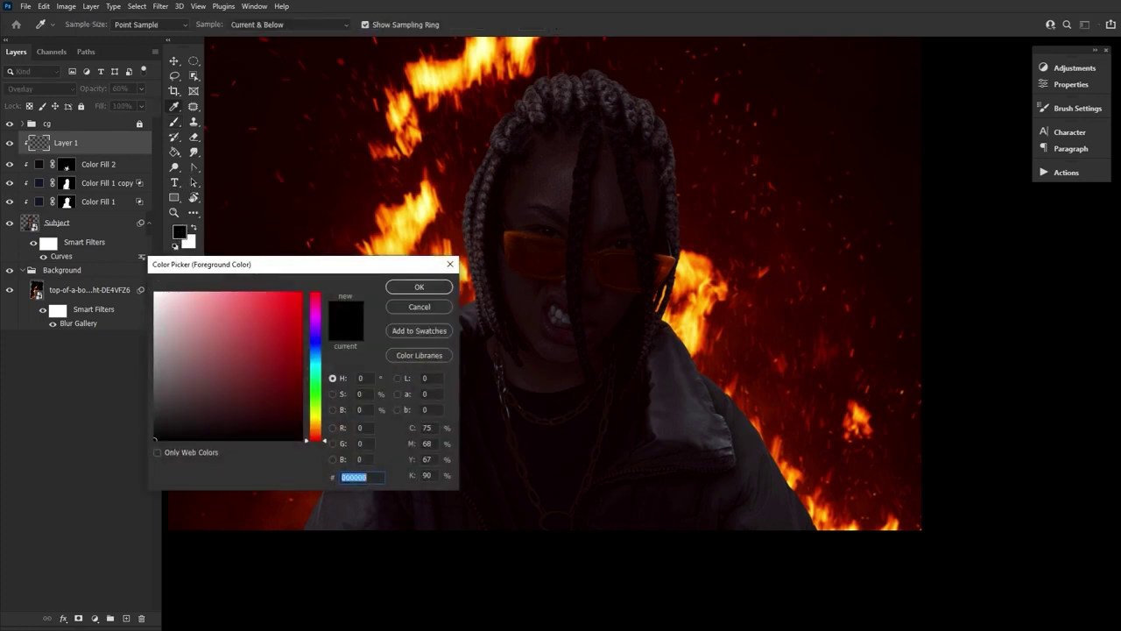
text(e46234)
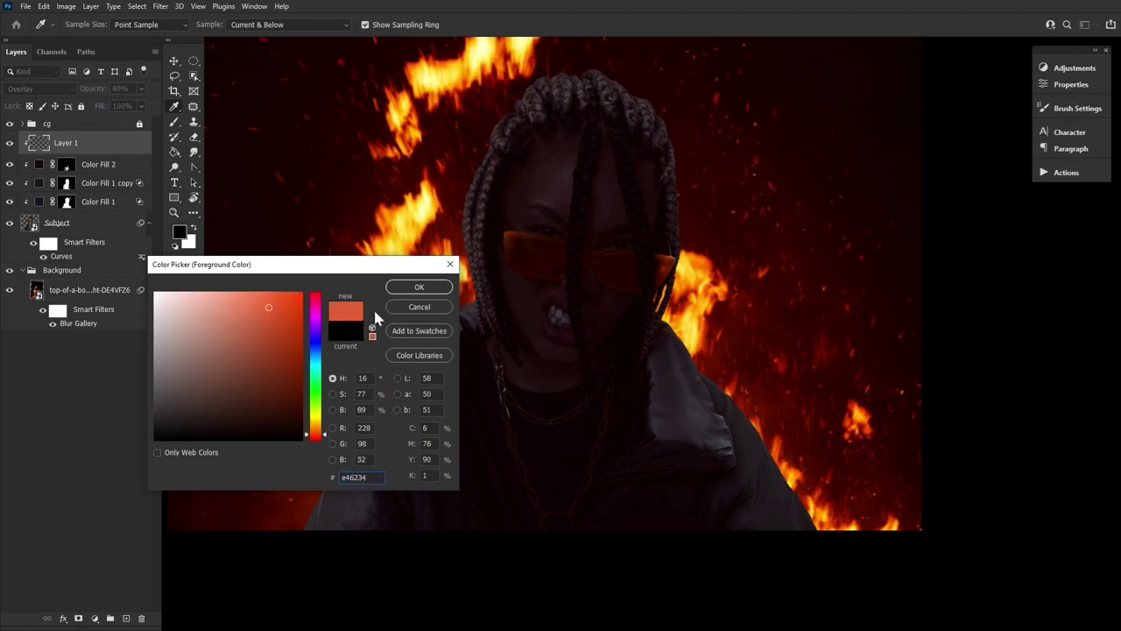
click(419, 287)
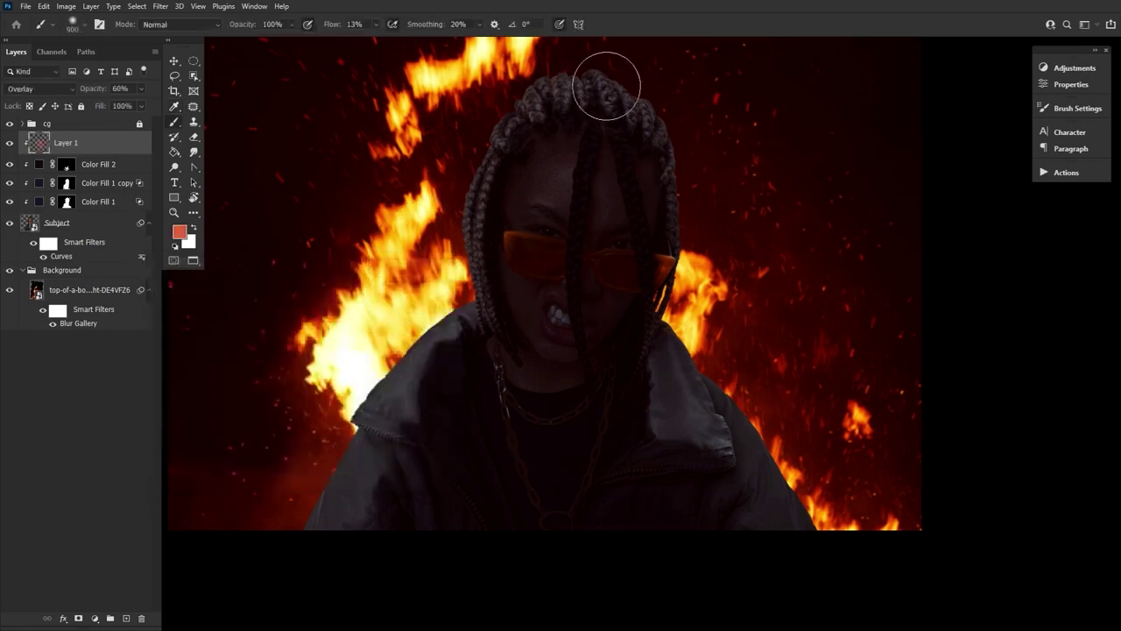
Paint the orange glow over the braids on the head and the jacket's left collar and shoulder, varying the brush size
scroll(500, 321, up, 3)
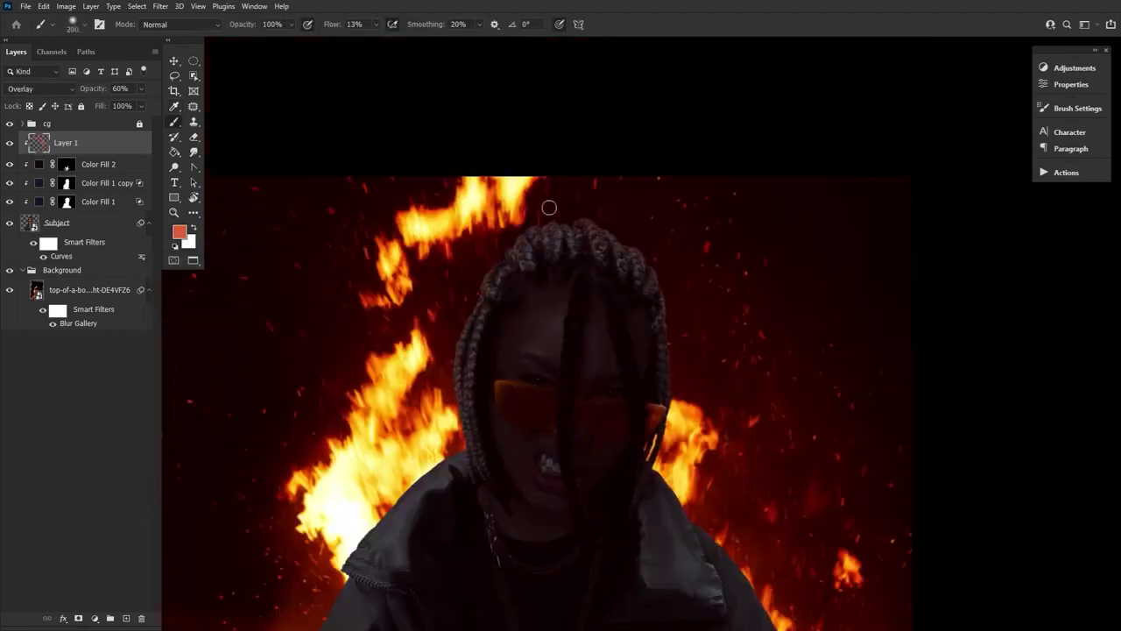
key(bracketright)
key(bracketright)
key(bracketright)
key(bracketright)
key(bracketright)
key(bracketright)
drag(387, 562, 423, 449)
key(bracketright)
drag(376, 480, 428, 312)
key(bracketright)
key(bracketright)
Extend the orange glow over the jacket sleeves and the right collar, varying the brush around 700 px and larger
key(bracketleft)
key(bracketleft)
key(bracketleft)
key(bracketleft)
key(bracketleft)
key(bracketleft)
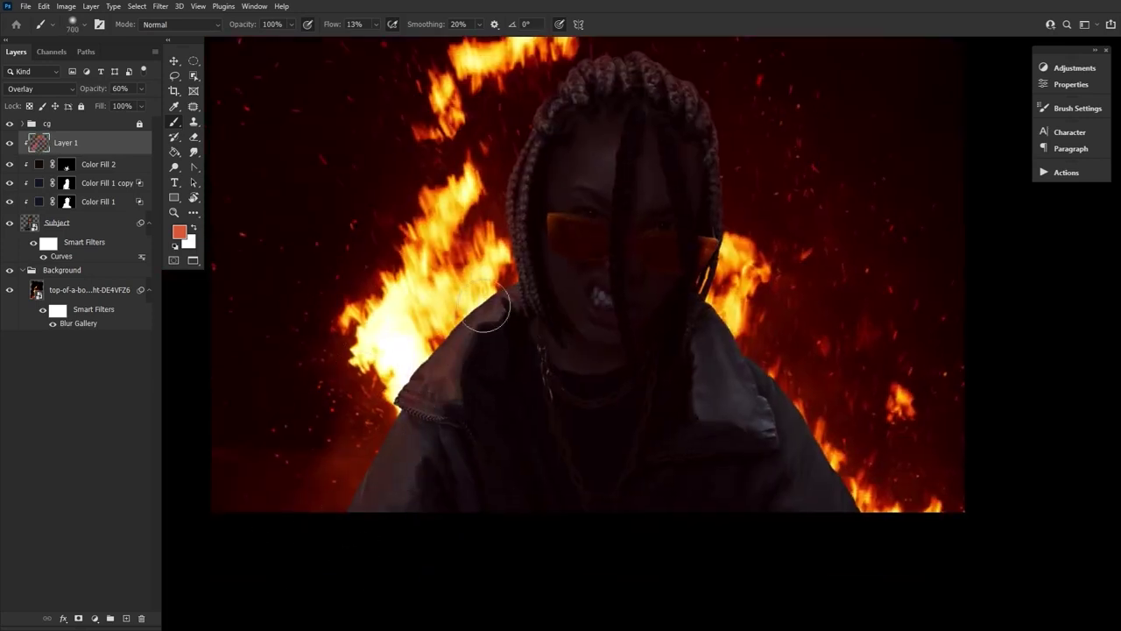
key(bracketleft)
key(bracketright)
key(bracketright)
key(bracketright)
key(bracketright)
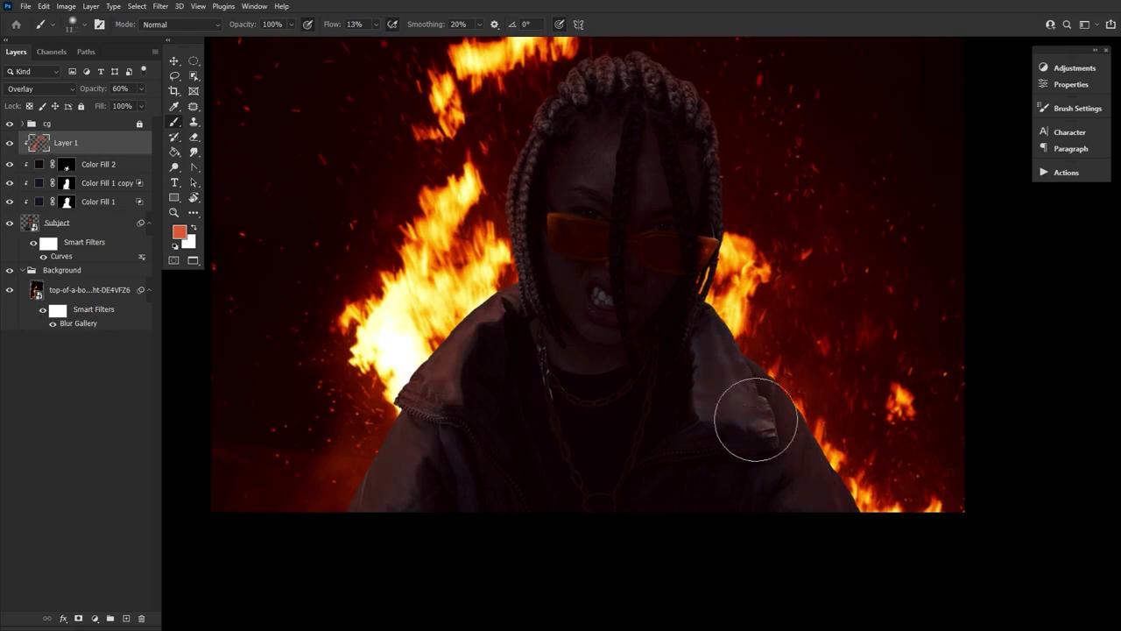
Build up the orange glow along the outer braids and upper right collar with a brush of about 200–300 px
scroll(481, 446, up, 3)
key(bracketleft)
key(bracketleft)
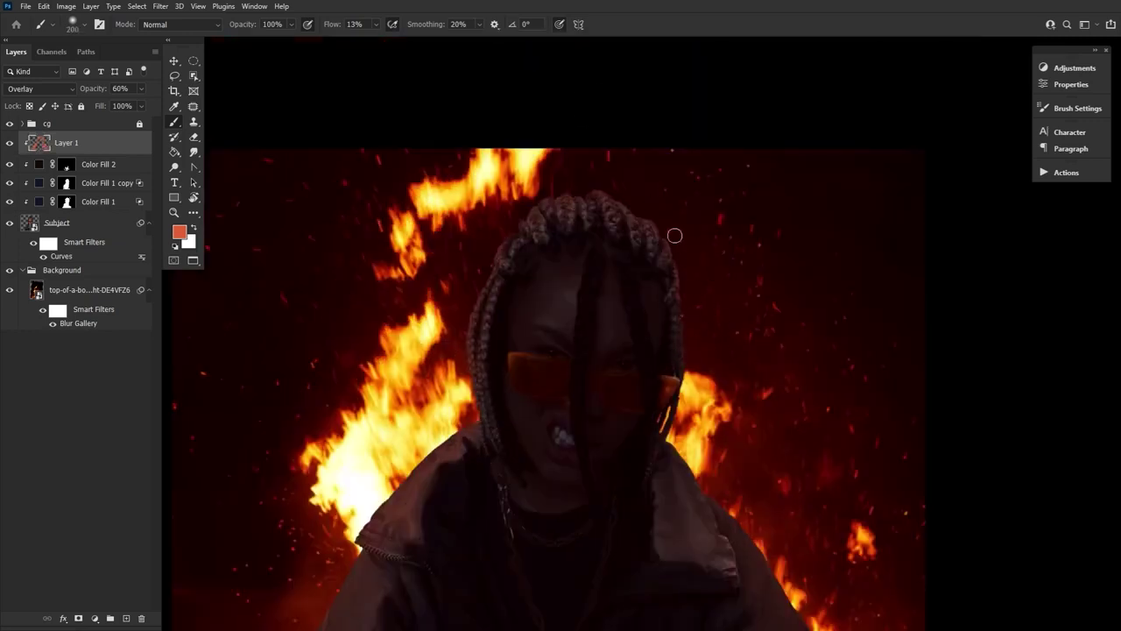
scroll(333, 552, down, 3)
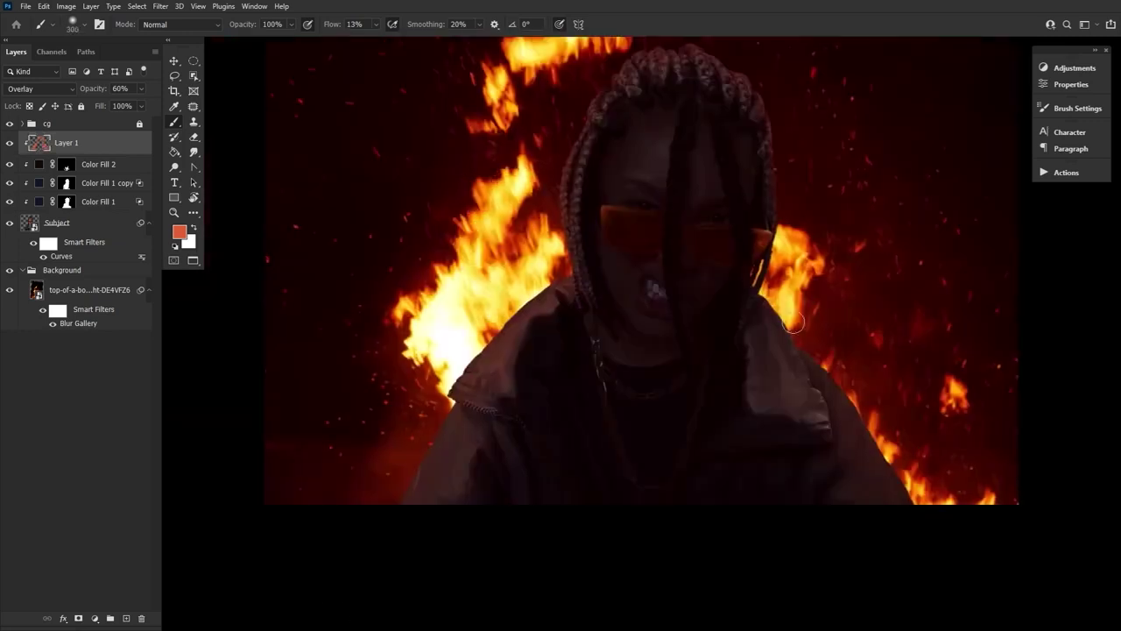
key(bracketleft)
key(bracketleft)
key(bracketleft)
key(bracketleft)
scroll(762, 281, up, 3)
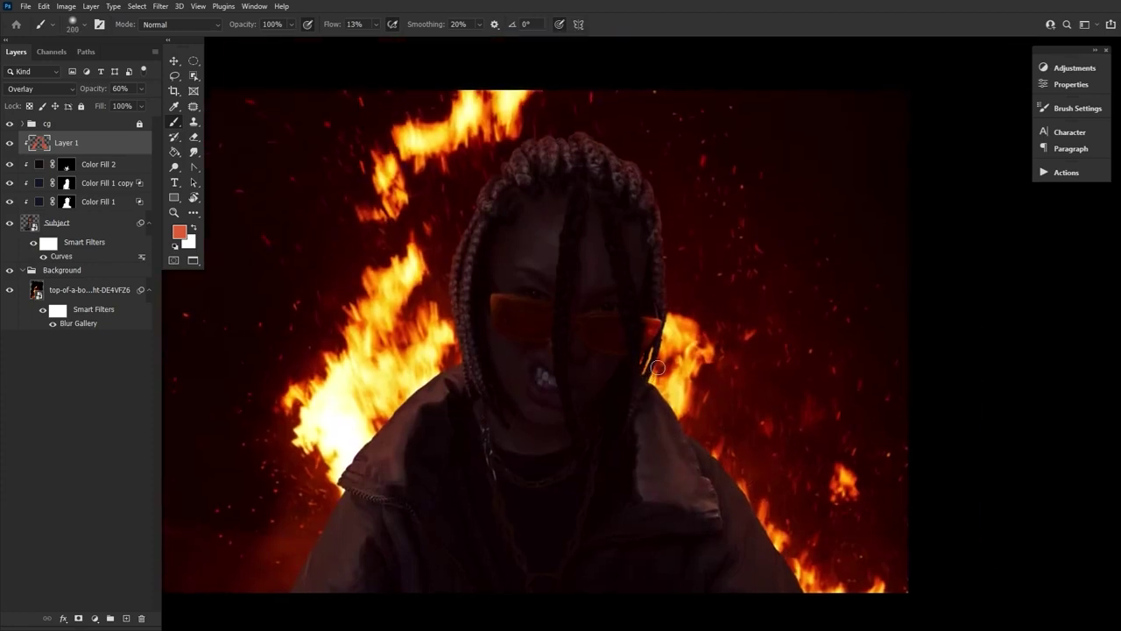
Add a new empty layer above the Overlay glow layer, clip it to the subject, and set its blend mode to Screen
scroll(658, 368, left, 2)
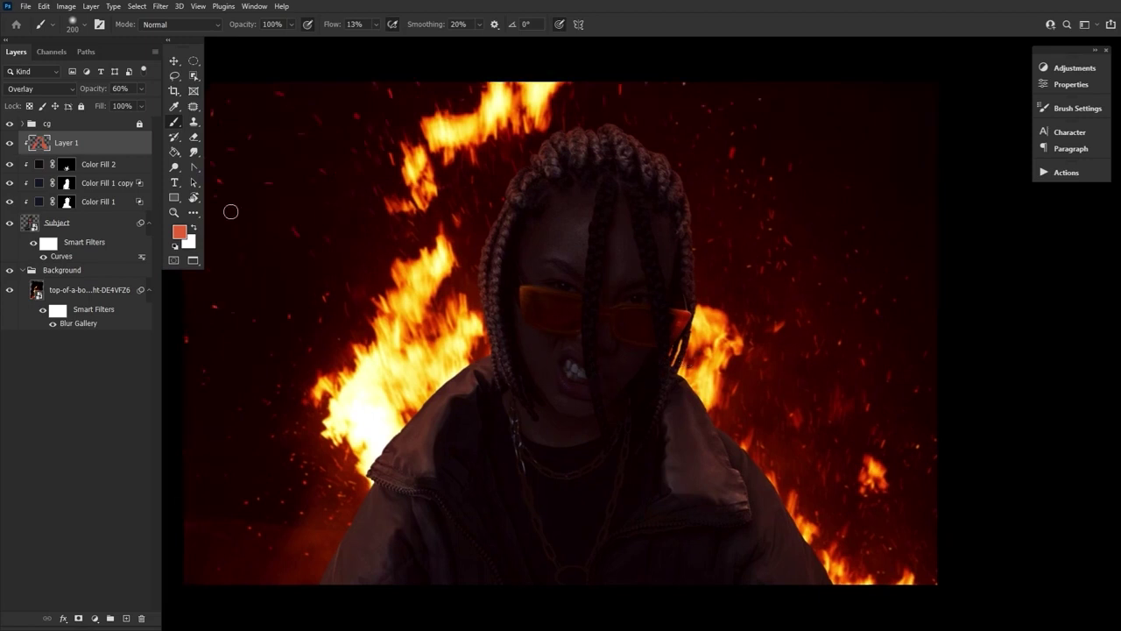
click(193, 199)
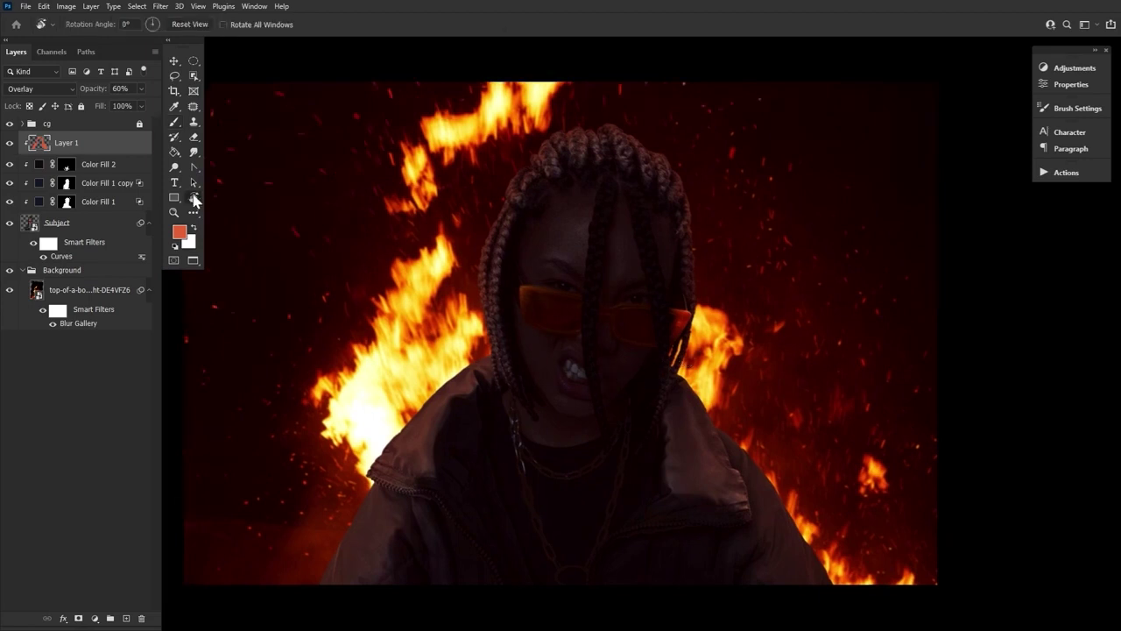
click(125, 618)
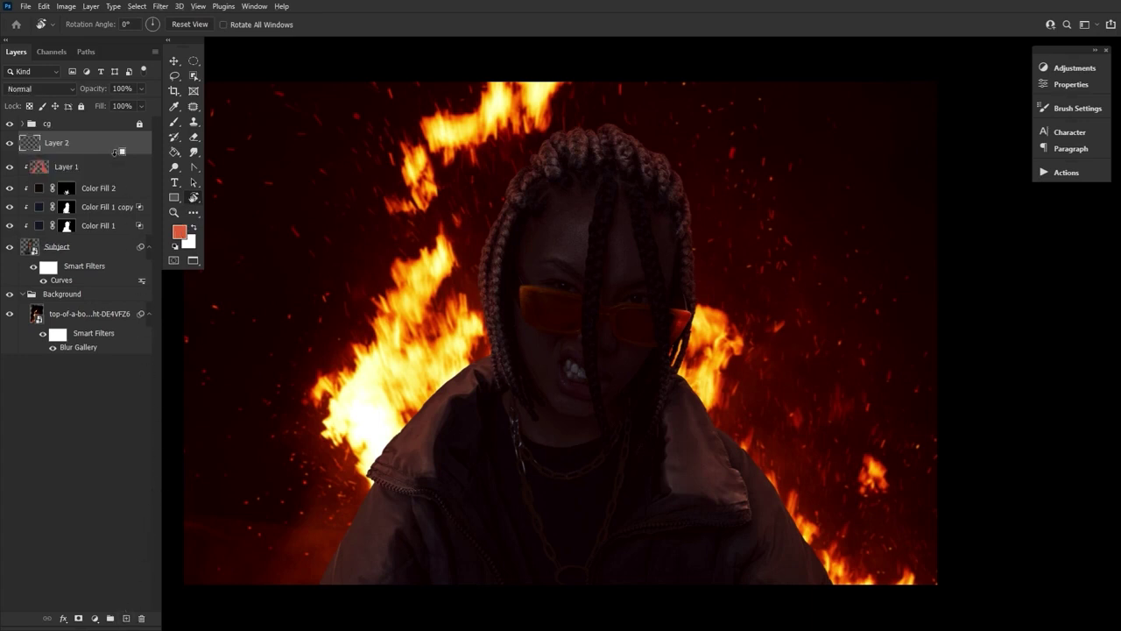
alt+click(114, 151)
click(40, 89)
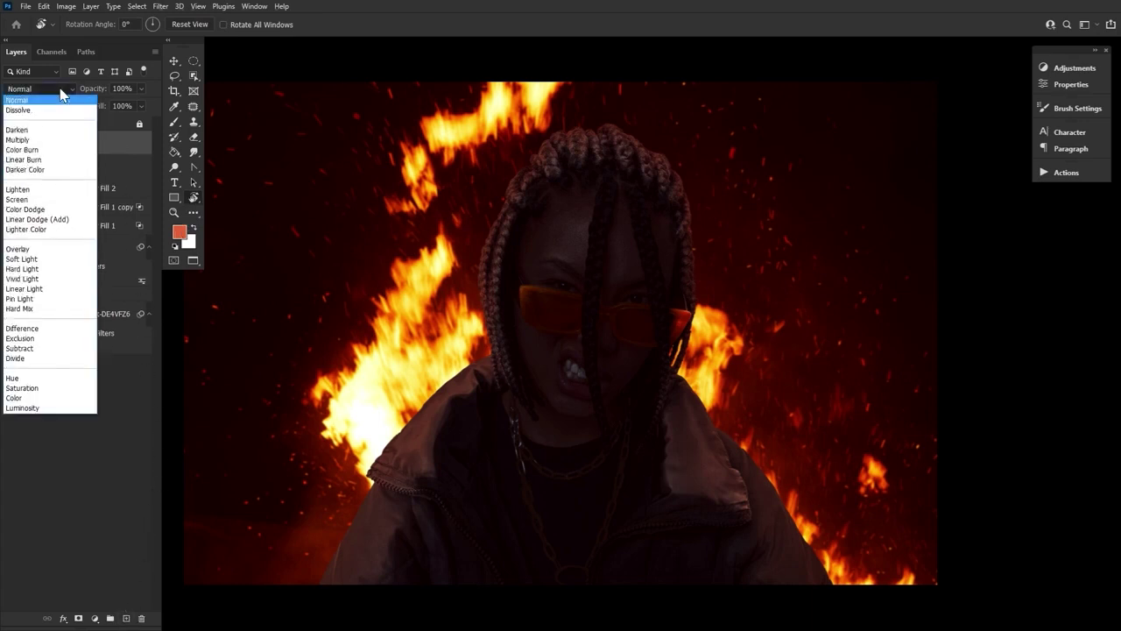
click(50, 199)
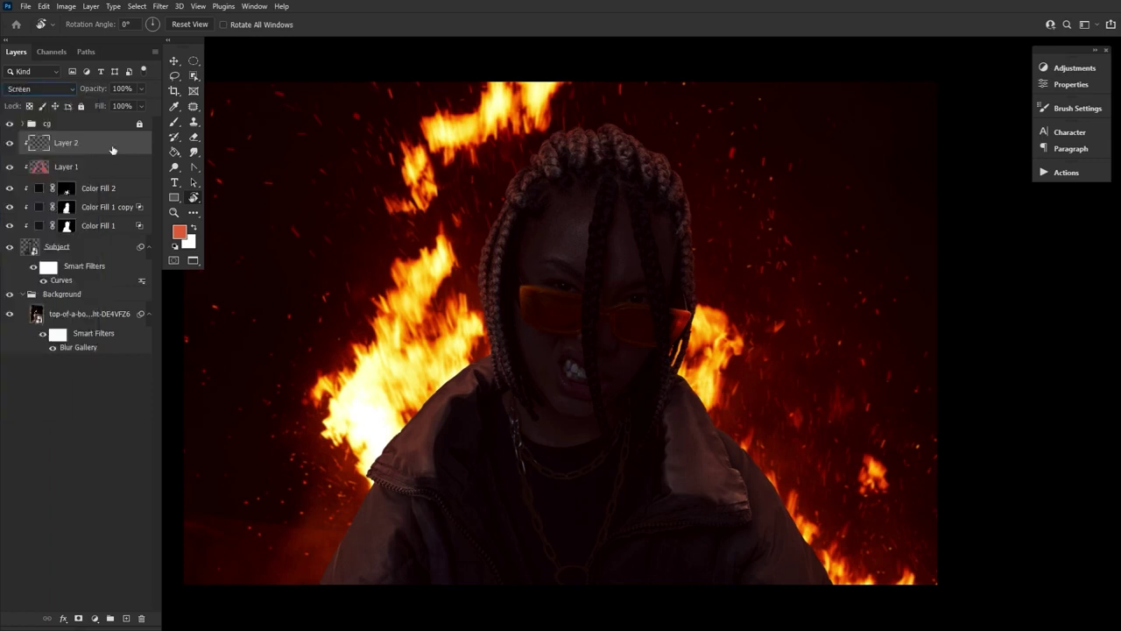
Activate the soft round brush and set the foreground colour to #e58c17
click(173, 123)
click(77, 25)
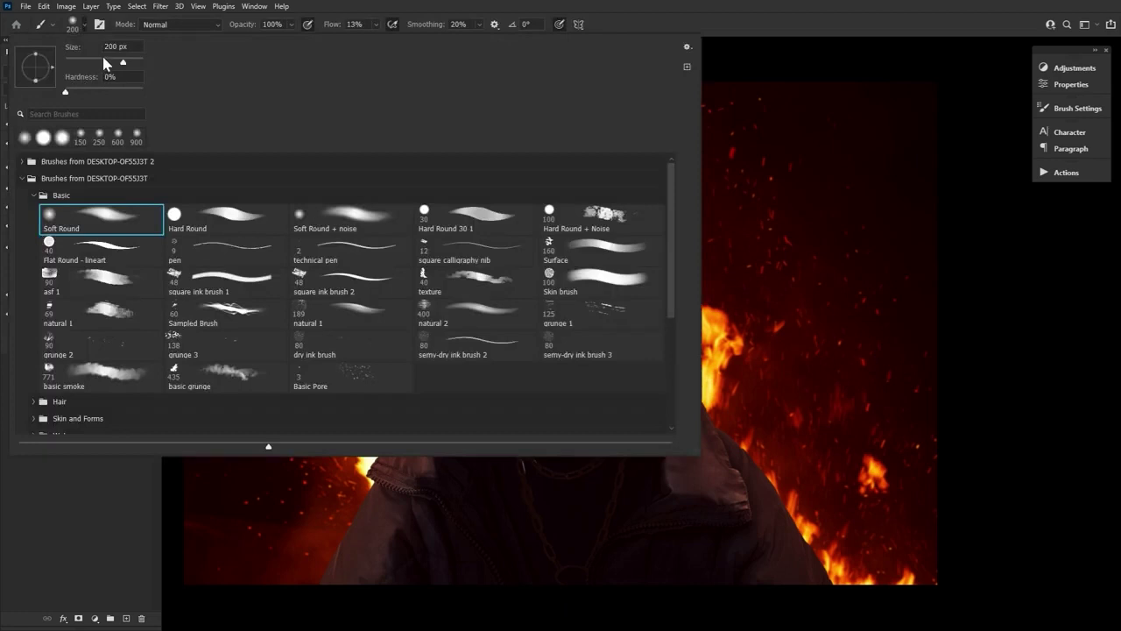
click(335, 27)
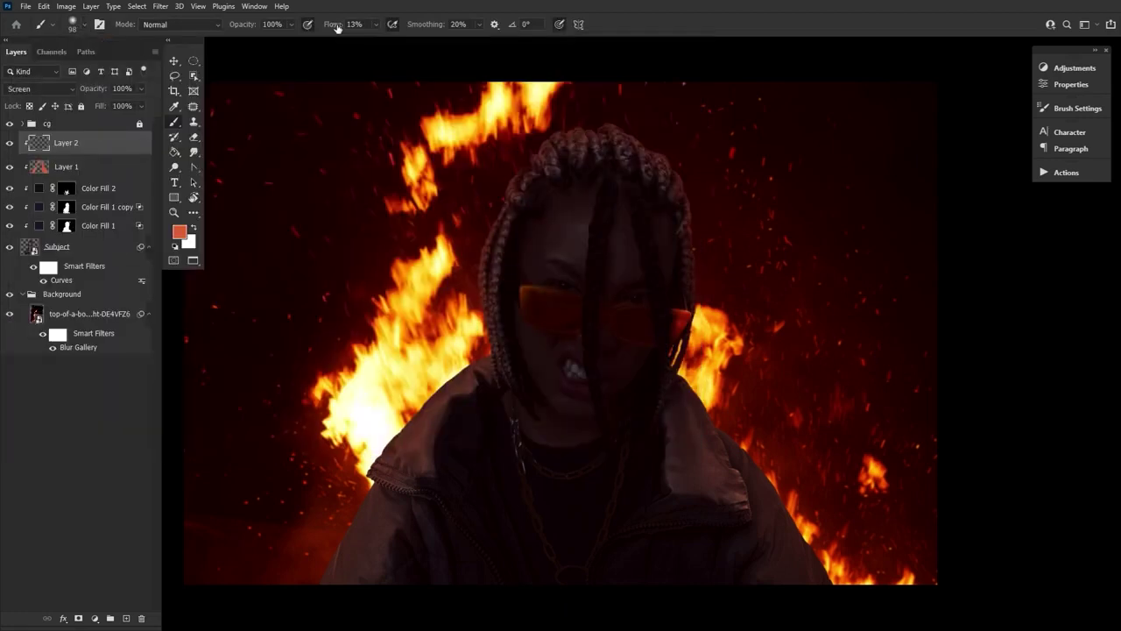
click(336, 27)
click(181, 236)
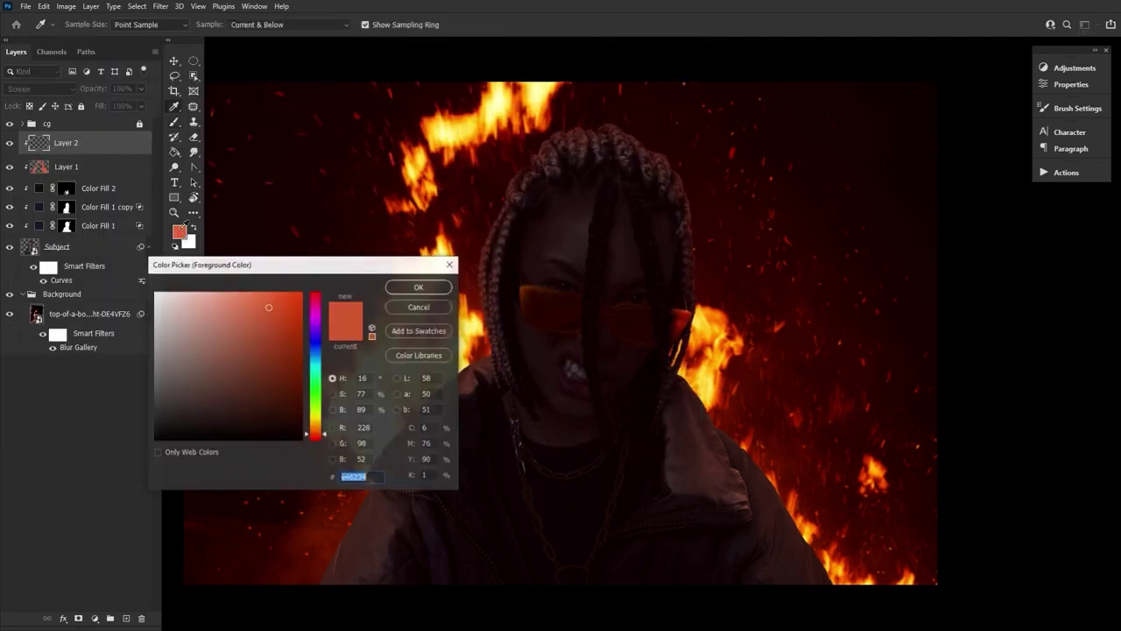
right_click(346, 475)
click(256, 364)
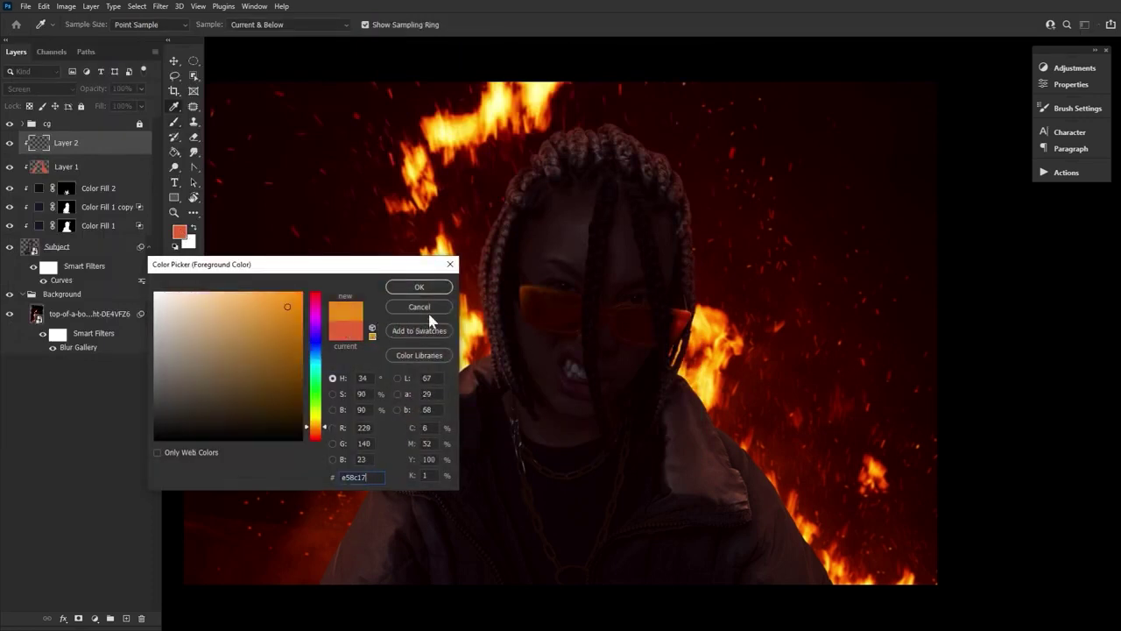
click(420, 287)
Lower the brush flow to 4% and begin the orange rim light on the left shoulder, adjusting the brush size
key(bracketleft)
key(bracketleft)
key(bracketleft)
key(shift+0)
key(shift+1)
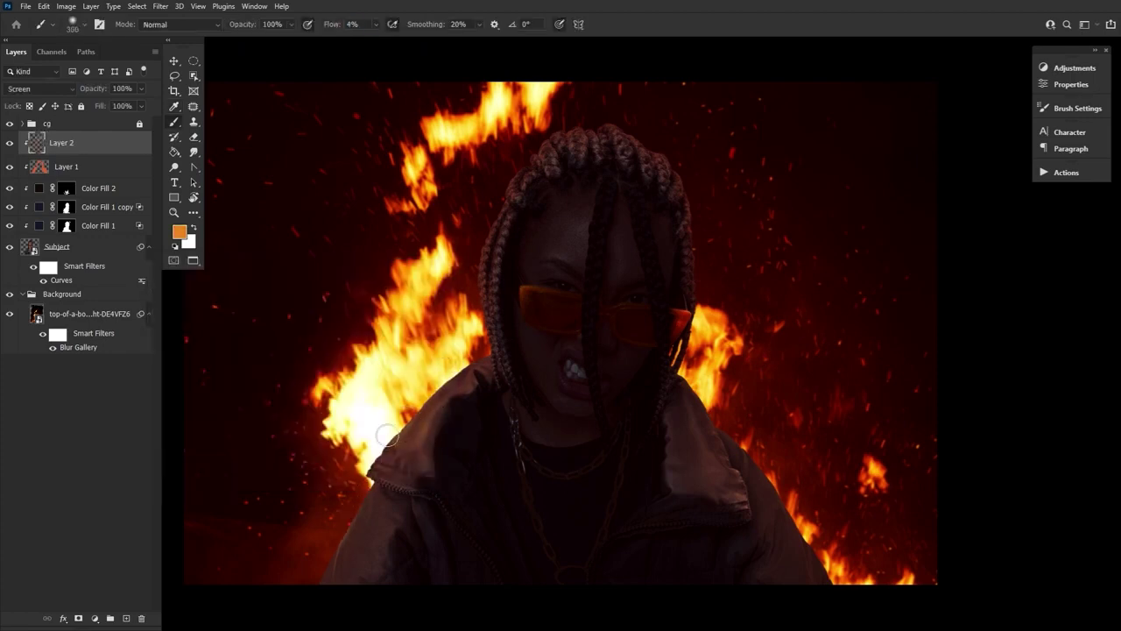
key(bracketleft)
key(bracketleft)
key(bracketleft)
key(bracketleft)
key(bracketleft)
key(bracketleft)
key(shift+0)
key(shift+4)
Paint the rim light along the outer edge of the left sleeve and shoulder, starting with a brush of about 125 px
key(bracketright)
key(bracketright)
key(bracketright)
key(bracketright)
key(bracketright)
key(bracketright)
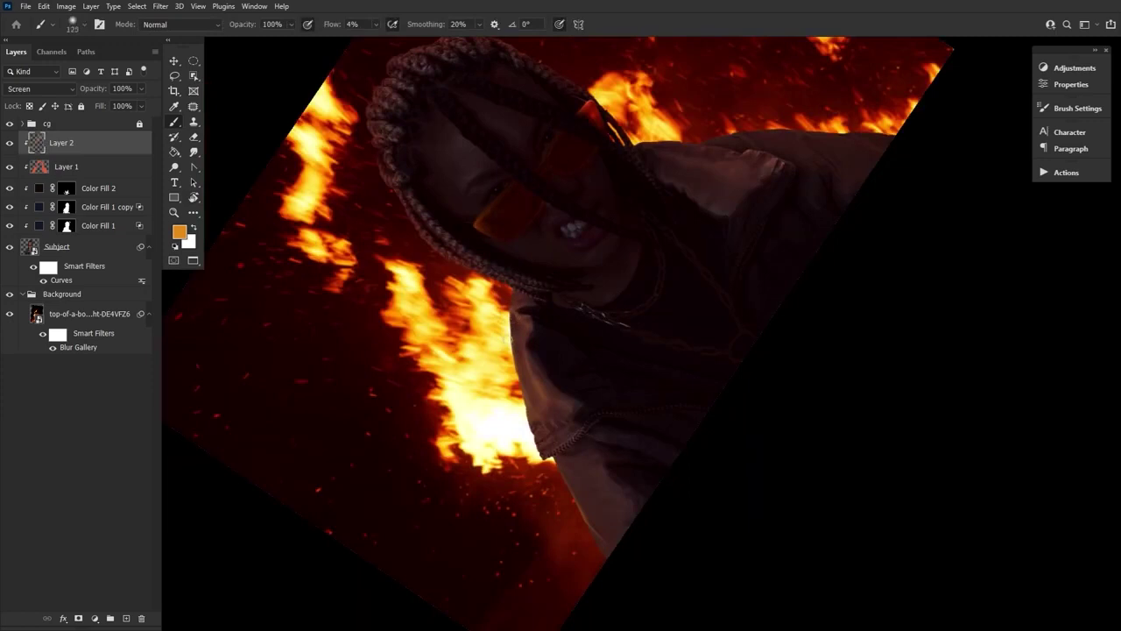
key(bracketright)
key(bracketright)
key(bracketright)
key(bracketright)
mouse_move(593, 531)
mouse_down()
mouse_move(783, 390)
mouse_move(593, 403)
mouse_move(576, 492)
mouse_up()
key(bracketright)
key(bracketright)
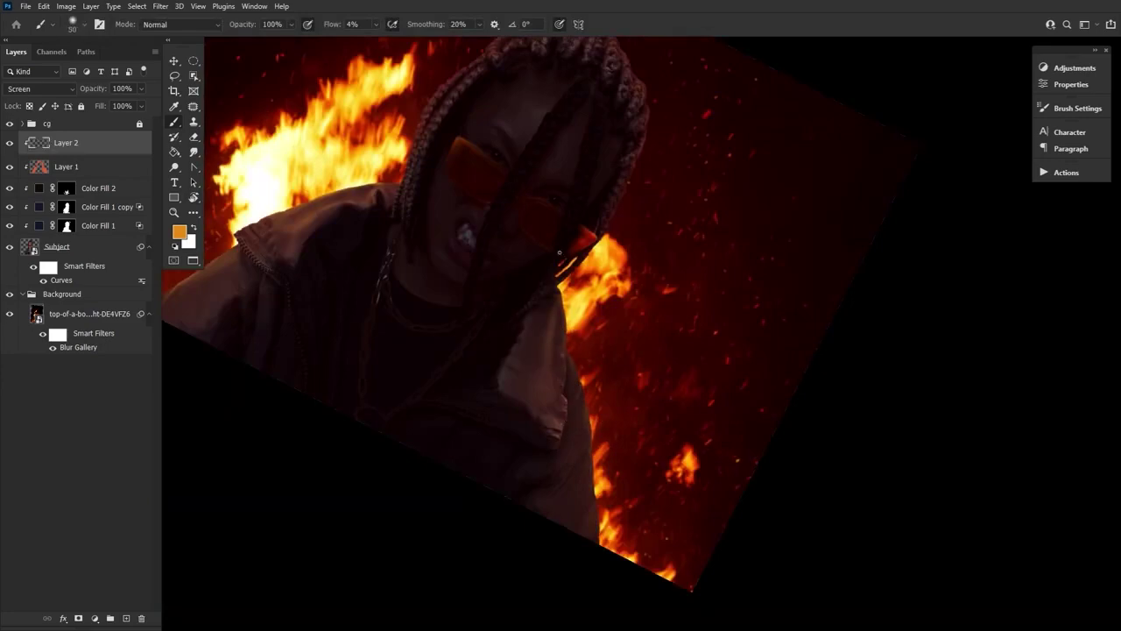
Paint the rim light along the right-hand braids beside the sunglasses and the right collar edge, varying the brush size from about 50 px
key(bracketright)
key(bracketright)
key(bracketright)
key(bracketright)
key(bracketright)
key(bracketright)
key(bracketright)
key(bracketright)
key(bracketright)
key(bracketright)
key(bracketright)
drag(676, 268, 605, 486)
key(bracketleft)
key(bracketleft)
key(bracketleft)
drag(561, 253, 536, 304)
Brush the orange rim light over the braids on top of the head with a brush of about 250 px
key(bracketright)
key(bracketright)
key(bracketright)
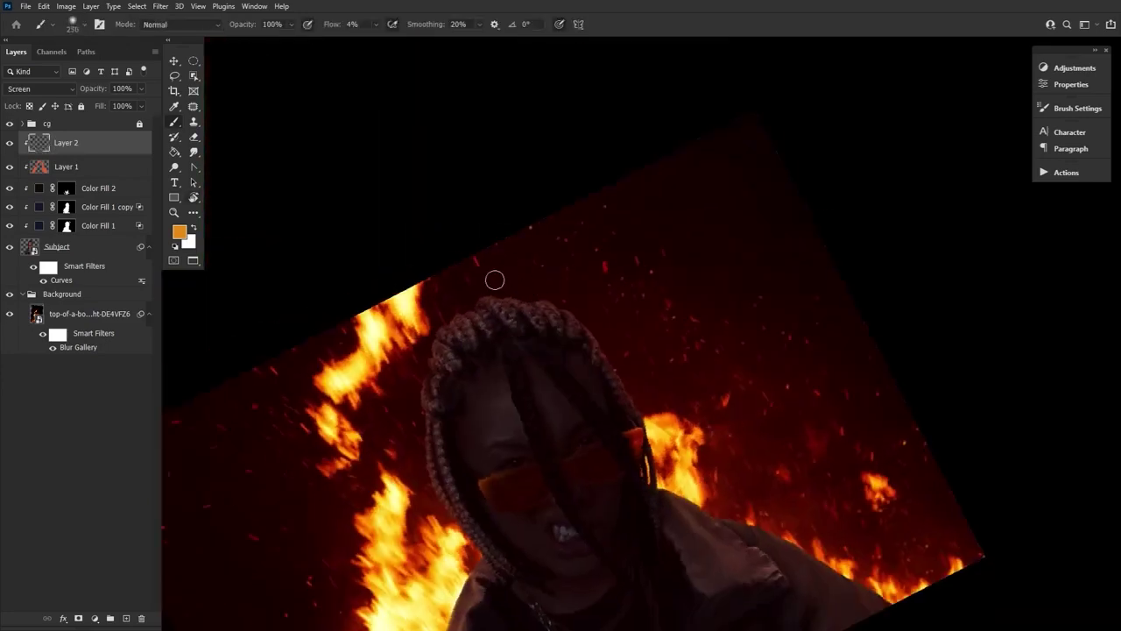
key(bracketleft)
key(bracketleft)
key(bracketleft)
drag(445, 476, 533, 248)
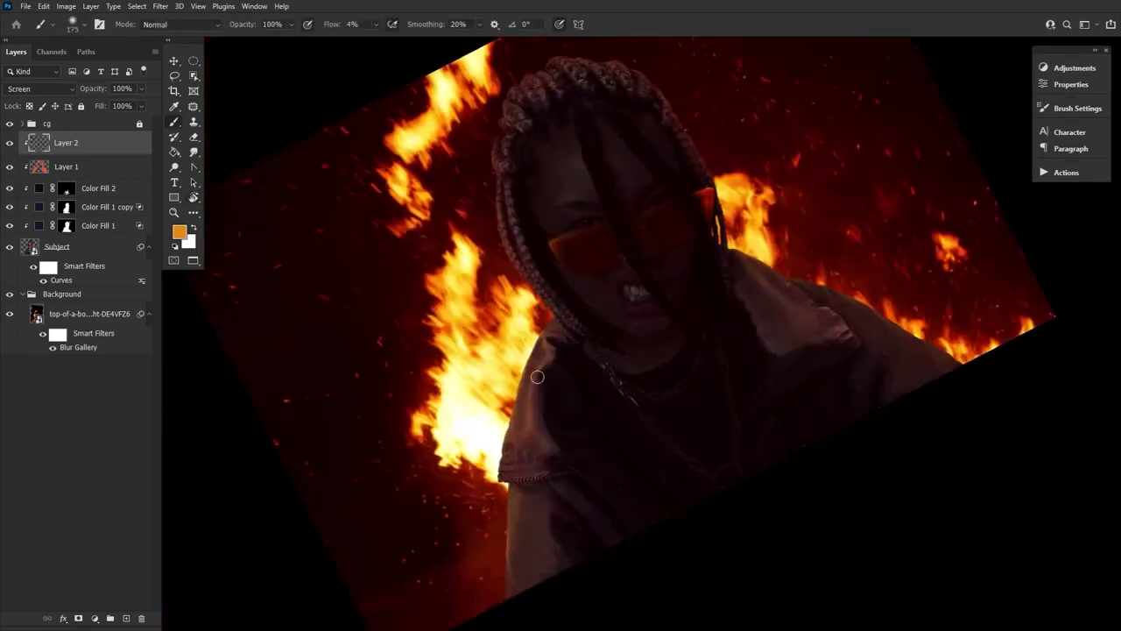
Build up the rim light on the left collar and shoulder next to the flames, varying the brush from about 175 px upward
key(bracketright)
key(bracketright)
key(bracketright)
key(bracketright)
key(bracketright)
key(bracketright)
key(bracketright)
key(bracketright)
key(bracketright)
key(bracketright)
key(bracketright)
key(bracketright)
key(bracketright)
key(bracketright)
key(bracketright)
key(bracketright)
key(bracketleft)
key(bracketleft)
key(bracketleft)
key(bracketleft)
key(bracketleft)
key(bracketleft)
key(bracketleft)
key(bracketleft)
Paint a thin orange rim along the right shoulder and sleeve edge with a brush of about 90 px and smaller
drag(821, 224, 562, 318)
key(bracketright)
key(bracketright)
key(bracketright)
key(bracketleft)
key(bracketleft)
key(bracketleft)
key(bracketleft)
key(bracketleft)
key(bracketleft)
key(bracketleft)
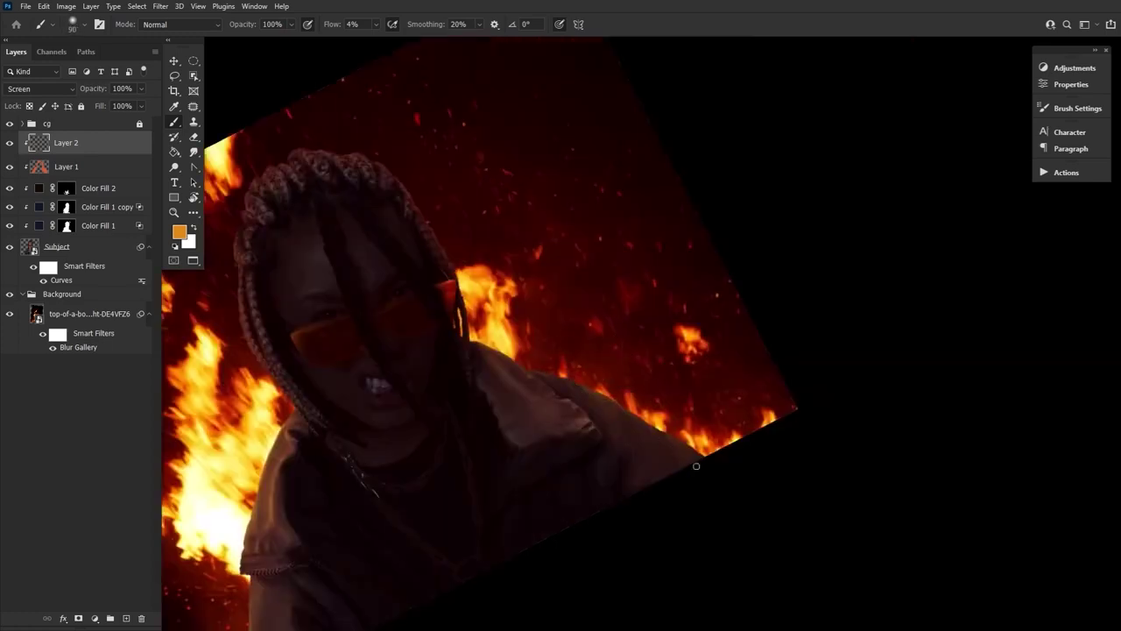
key(bracketleft)
key(bracketleft)
key(bracketleft)
key(bracketleft)
key(bracketleft)
key(bracketleft)
drag(280, 461, 520, 351)
Soften the eraser's edge, reduce its size, and trim the orange rim light around the left shoulder
key(e)
click(85, 24)
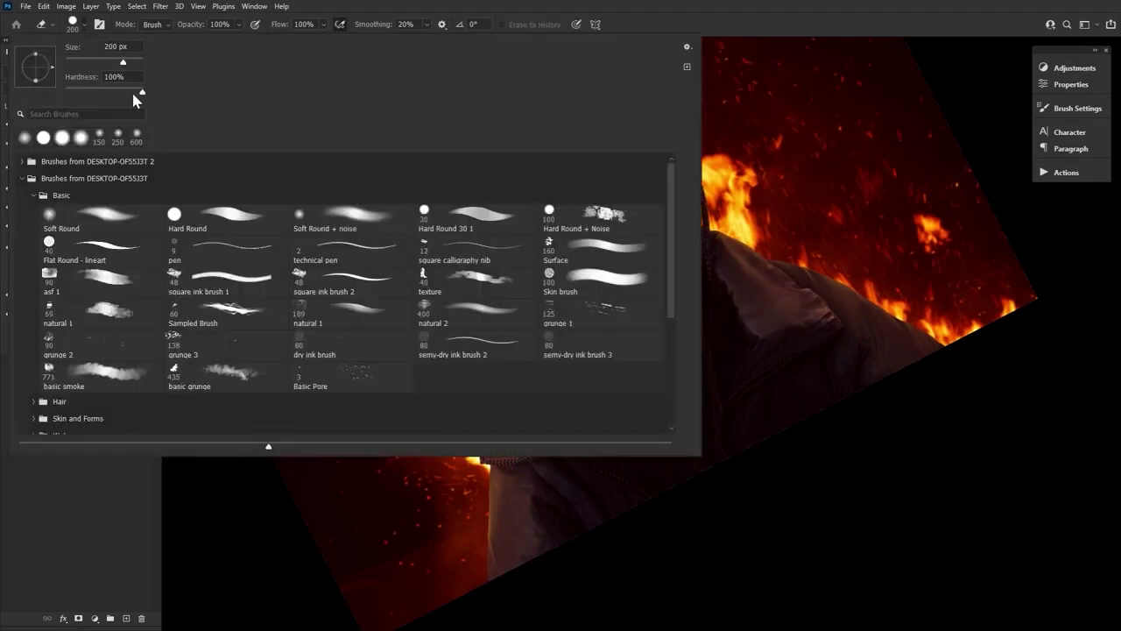
key(Return)
key(bracketleft)
key(bracketleft)
key(bracketleft)
key(bracketleft)
key(b)
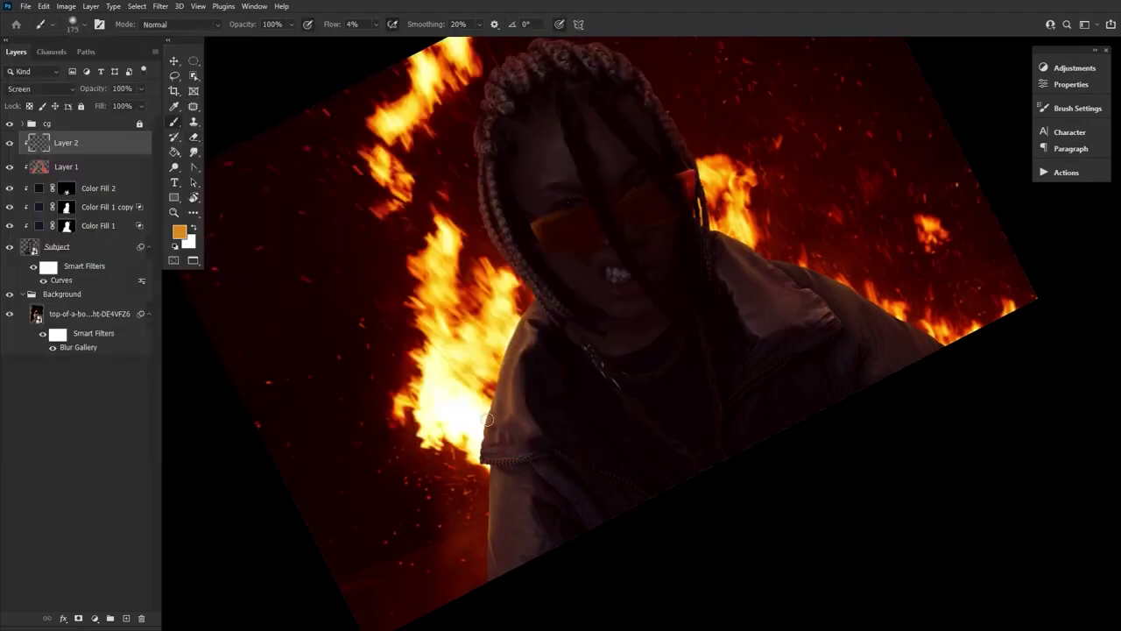
Strengthen the orange light along the left shoulder's outer edge, varying the brush size around 150–175 px
key(bracketright)
key(bracketright)
key(bracketright)
key(bracketright)
key(bracketright)
key(bracketright)
key(bracketright)
key(bracketright)
key(bracketleft)
key(bracketleft)
key(bracketleft)
key(bracketleft)
key(bracketleft)
key(bracketleft)
key(bracketleft)
drag(682, 303, 679, 452)
drag(657, 385, 476, 443)
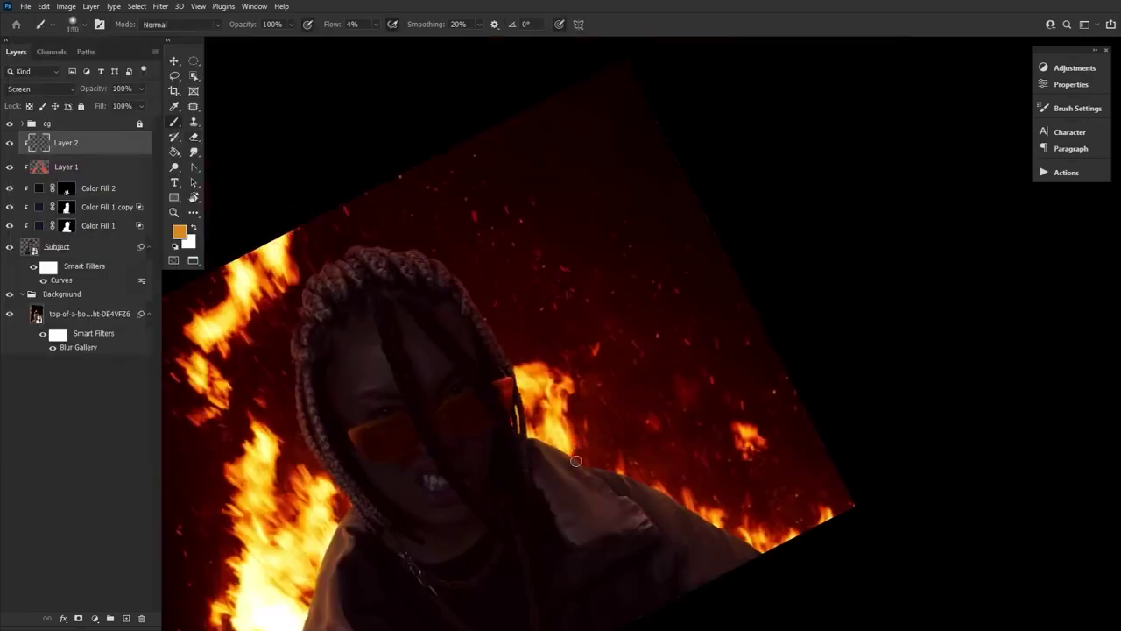
Refine the rim light along the right collar and right-hand braids with a brush of about 60 px and larger, then restore the upright full view
key(r)
drag(643, 482, 446, 460)
key(bracketleft)
key(bracketleft)
key(bracketleft)
key(bracketleft)
key(bracketleft)
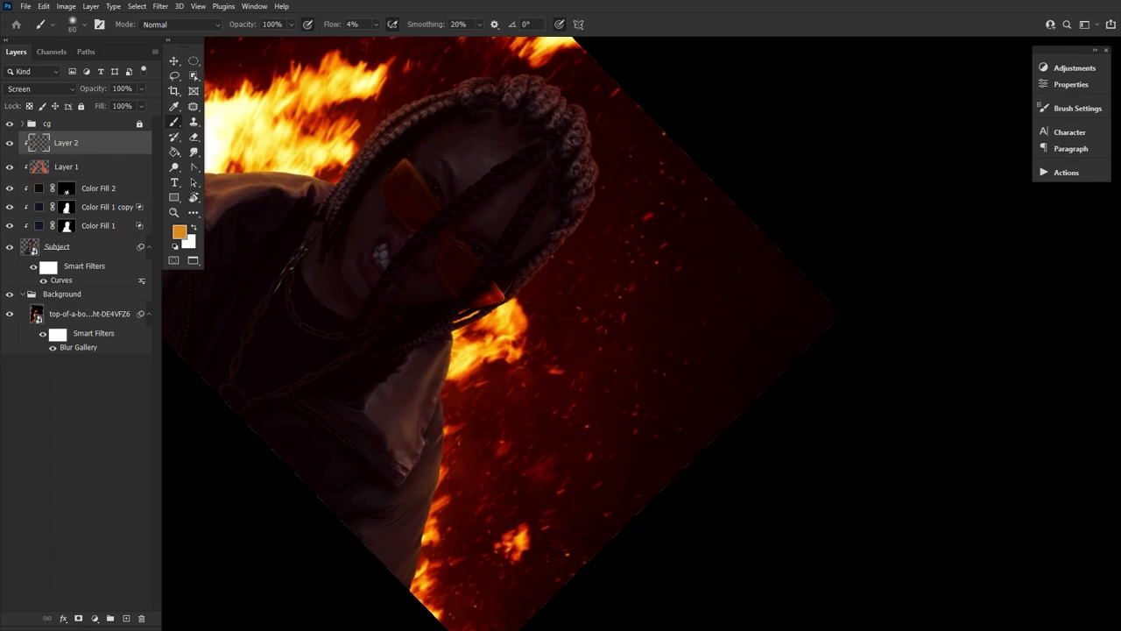
key(bracketright)
key(bracketright)
key(bracketright)
key(bracketright)
key(bracketright)
key(r)
key(Escape)
key(ctrl+0)
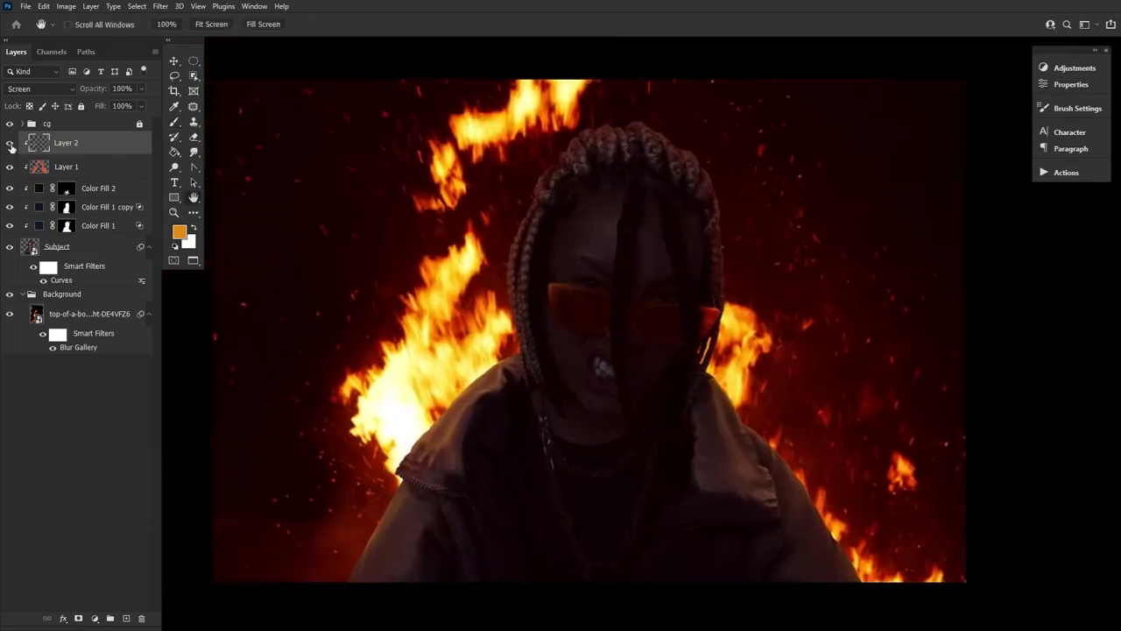
Touch up the orange light on the lower jacket sleeves with a brush of about 230 px
key(e)
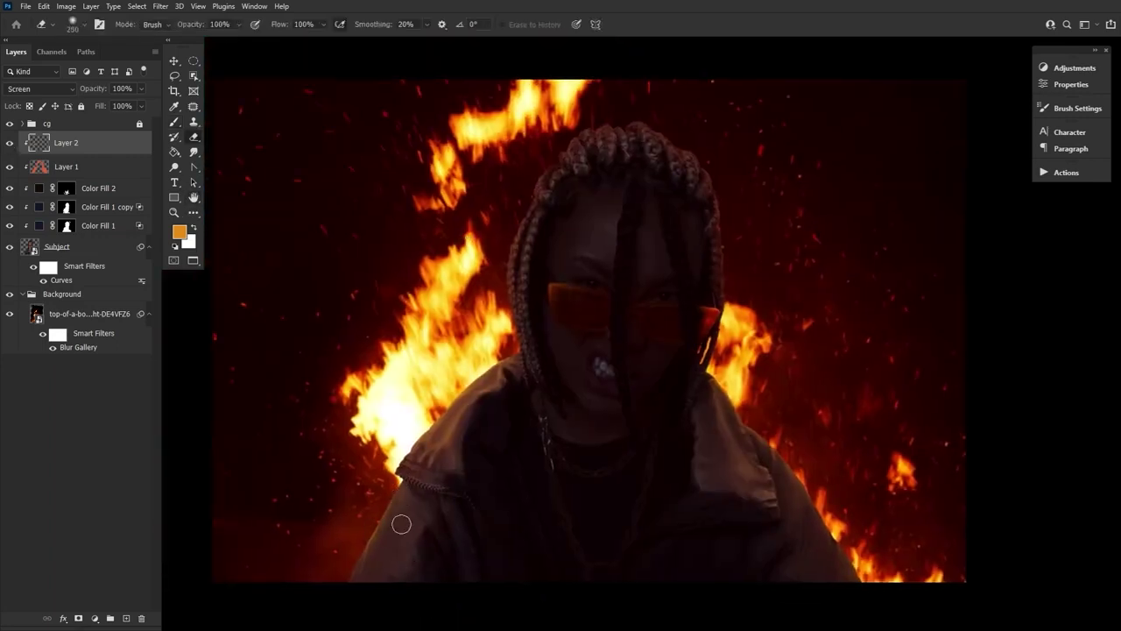
key(b)
key(bracketright)
key(bracketright)
key(bracketright)
key(bracketright)
key(bracketright)
key(bracketright)
key(bracketright)
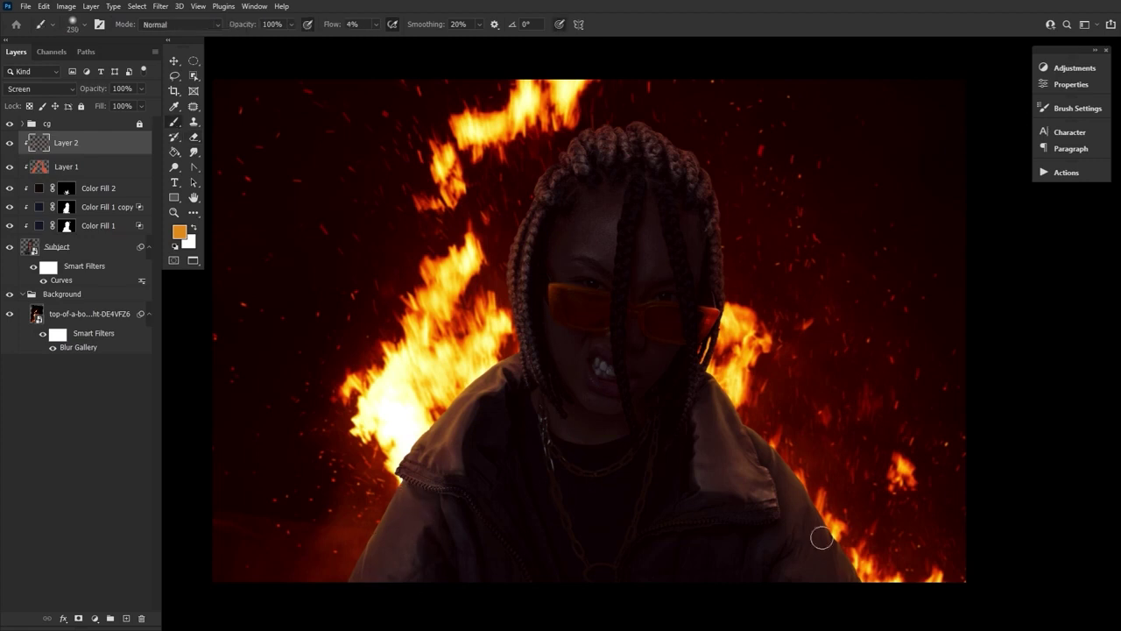
Refine the Screen rim light along the right sleeve with the brush gradually reduced to about 50 px
key(bracketleft)
key(bracketleft)
key(bracketleft)
key(bracketleft)
key(bracketleft)
key(bracketleft)
key(bracketleft)
key(bracketleft)
key(bracketleft)
key(bracketleft)
key(bracketleft)
key(bracketleft)
key(bracketleft)
key(bracketleft)
double_click(193, 197)
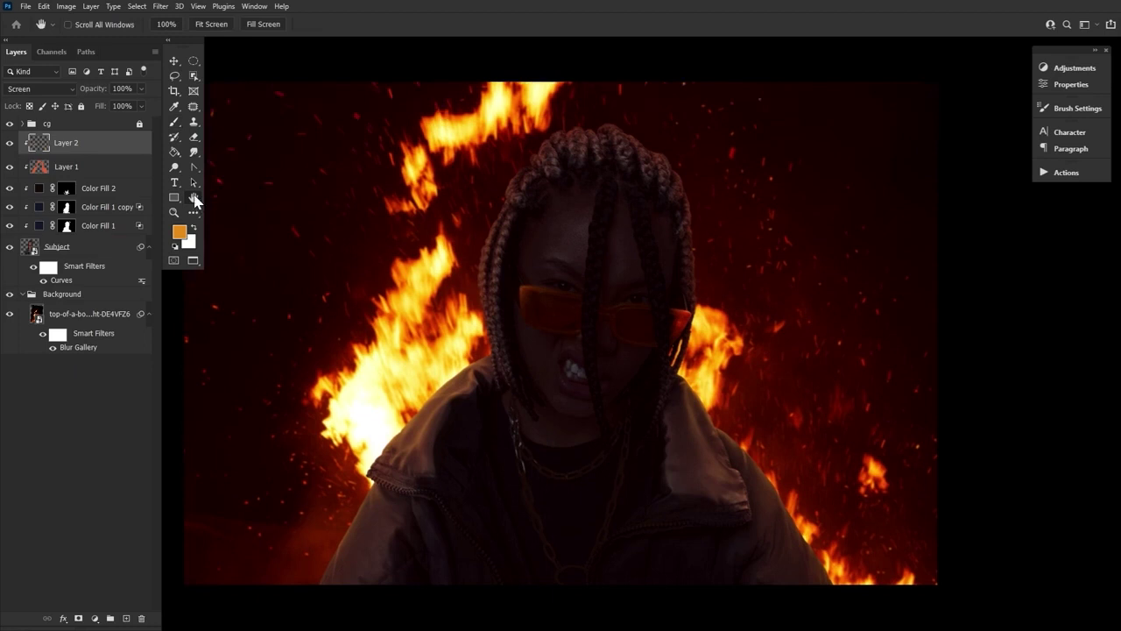
Add a new clipped layer above the Screen rim-light layer and set its blend mode to Lighter Color
click(127, 619)
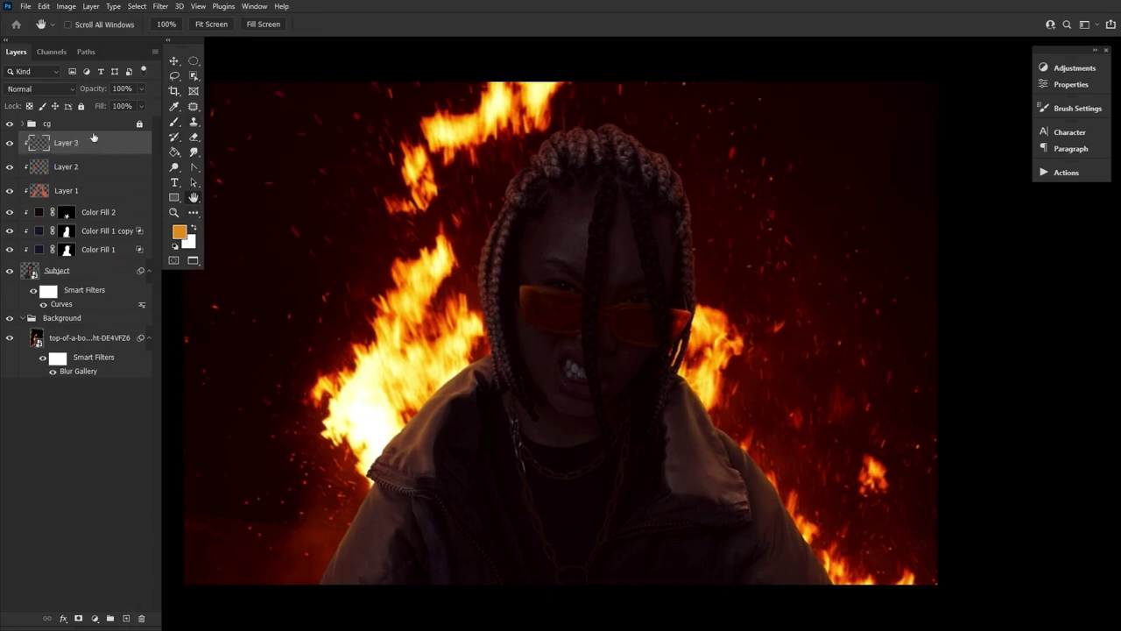
click(63, 89)
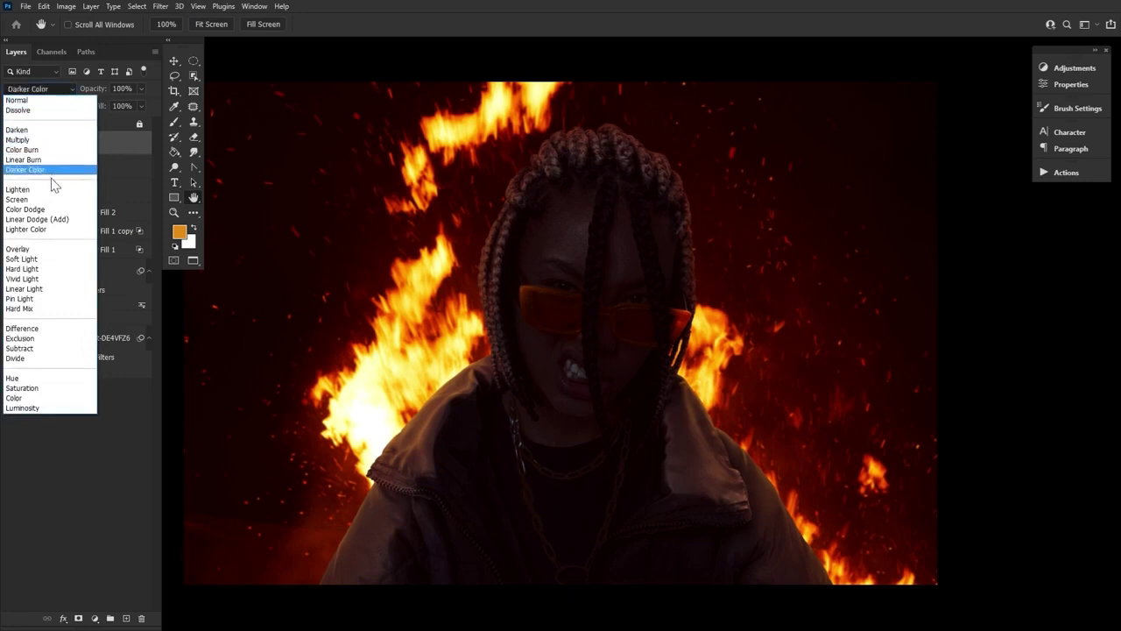
click(56, 231)
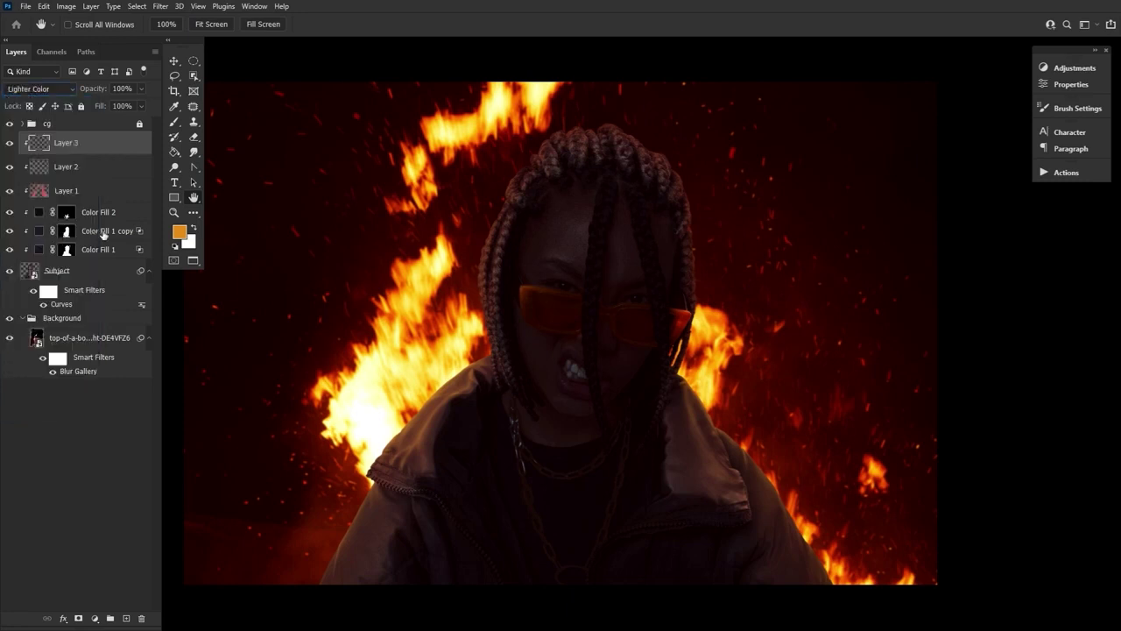
Set the foreground color to the orange-red #e46234
click(178, 233)
right_click(361, 477)
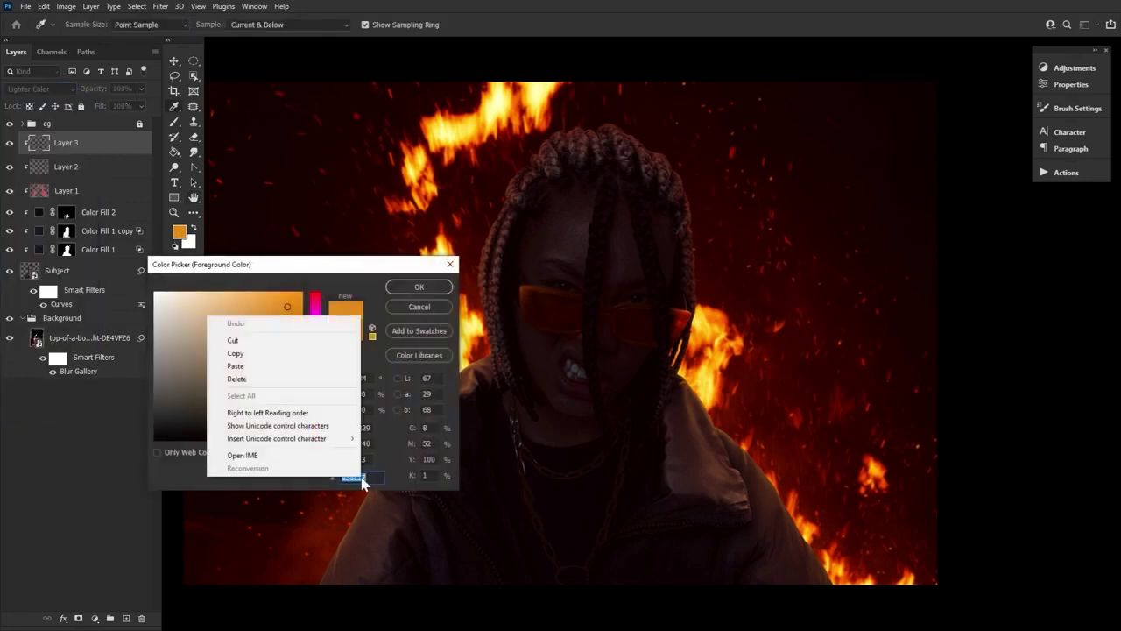
click(277, 366)
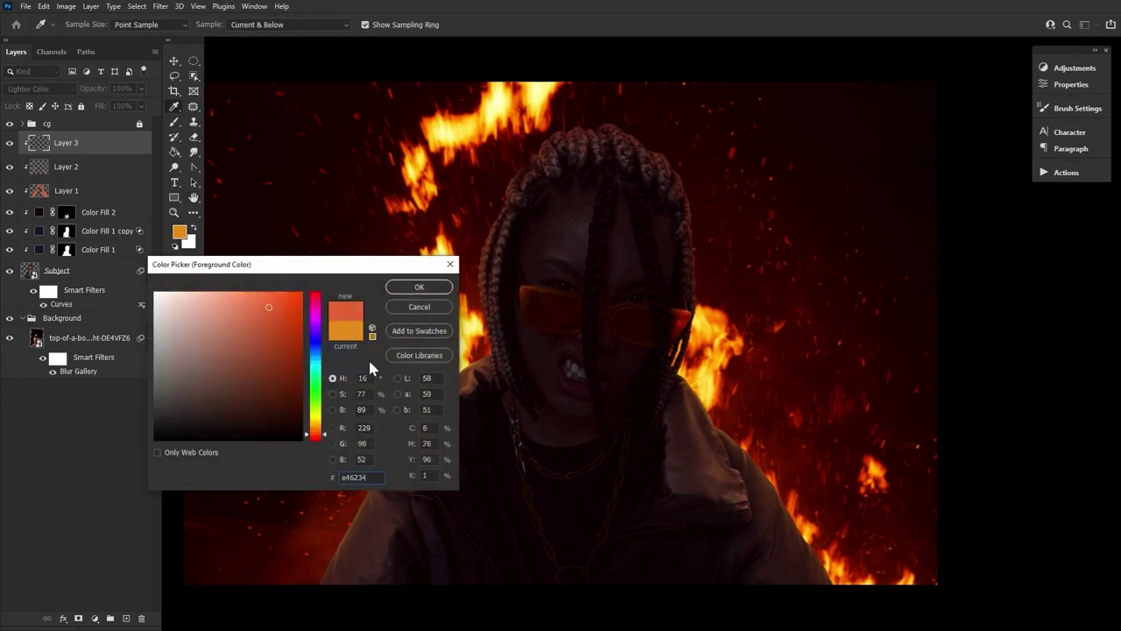
click(418, 289)
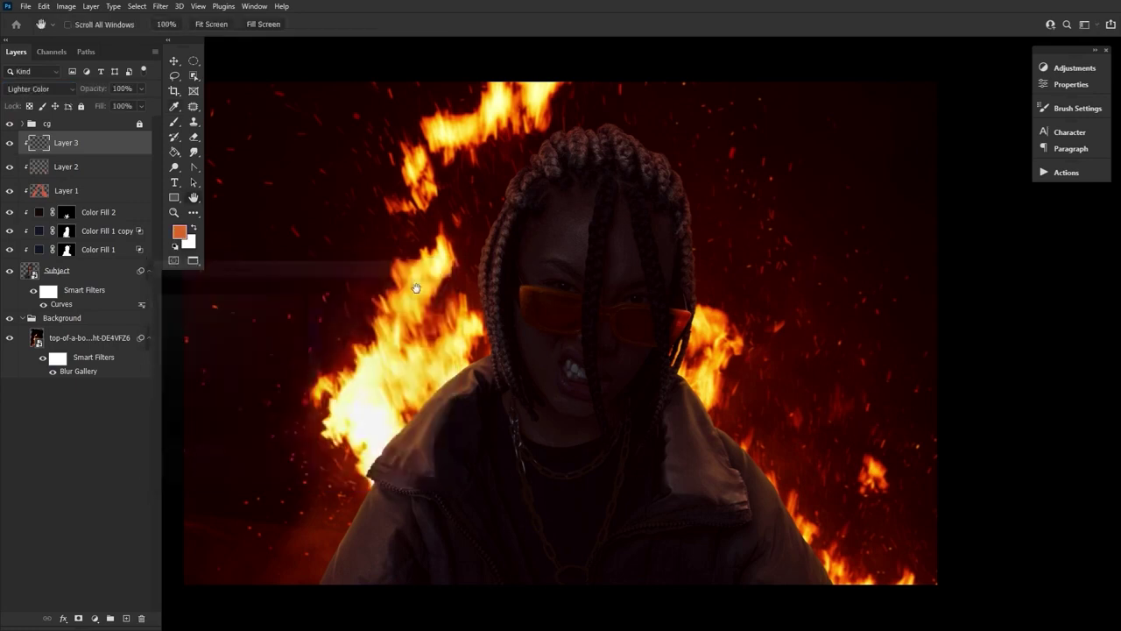
Brush orange-red light onto the Lighter Color layer along the jacket's shoulder and right sleeve at 4% flow
click(176, 124)
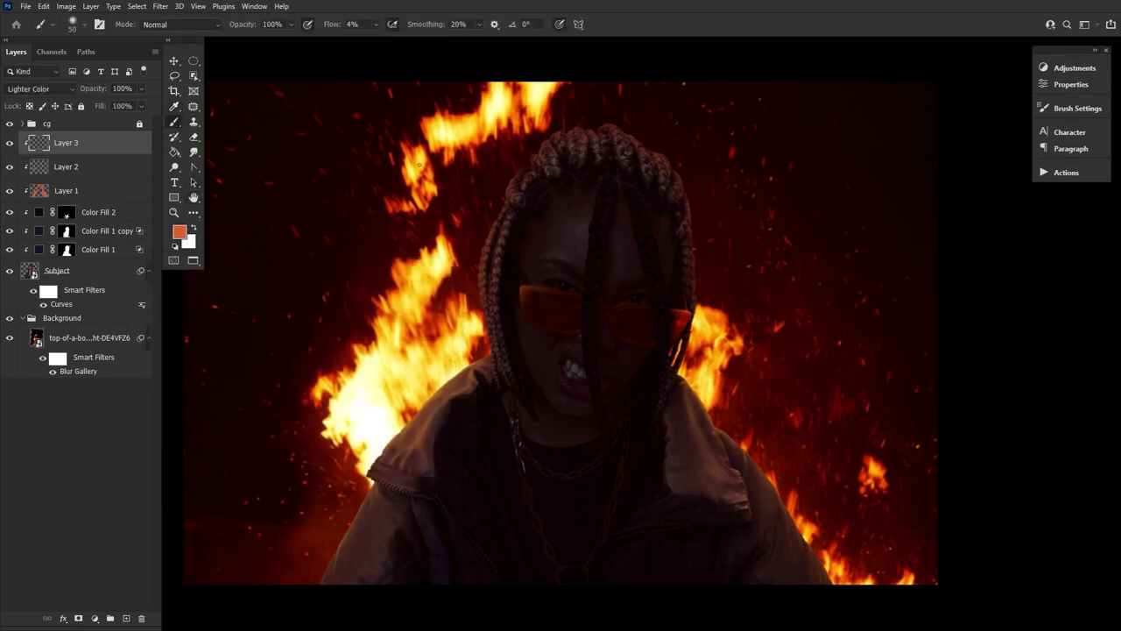
drag(477, 480, 455, 389)
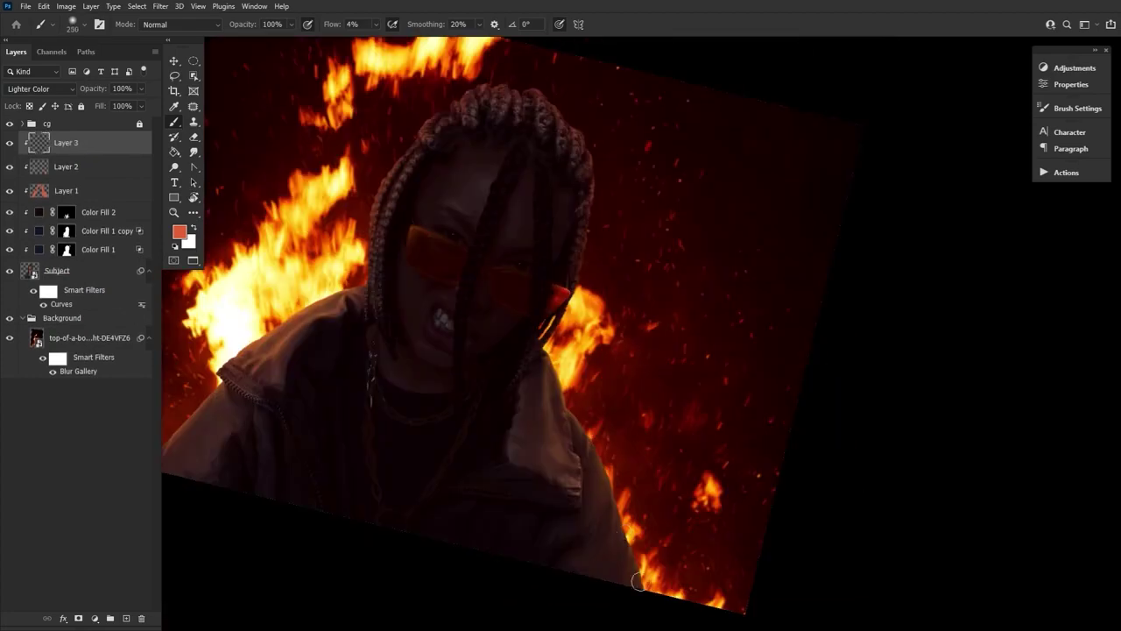
drag(640, 581, 606, 475)
Refine the orange-red light around the right collar and shoulder edge with a brush of about 40 px
key(bracketleft)
key(bracketleft)
key(bracketleft)
key(bracketleft)
key(bracketleft)
key(bracketleft)
key(bracketleft)
key(bracketleft)
key(bracketleft)
key(bracketleft)
key(bracketleft)
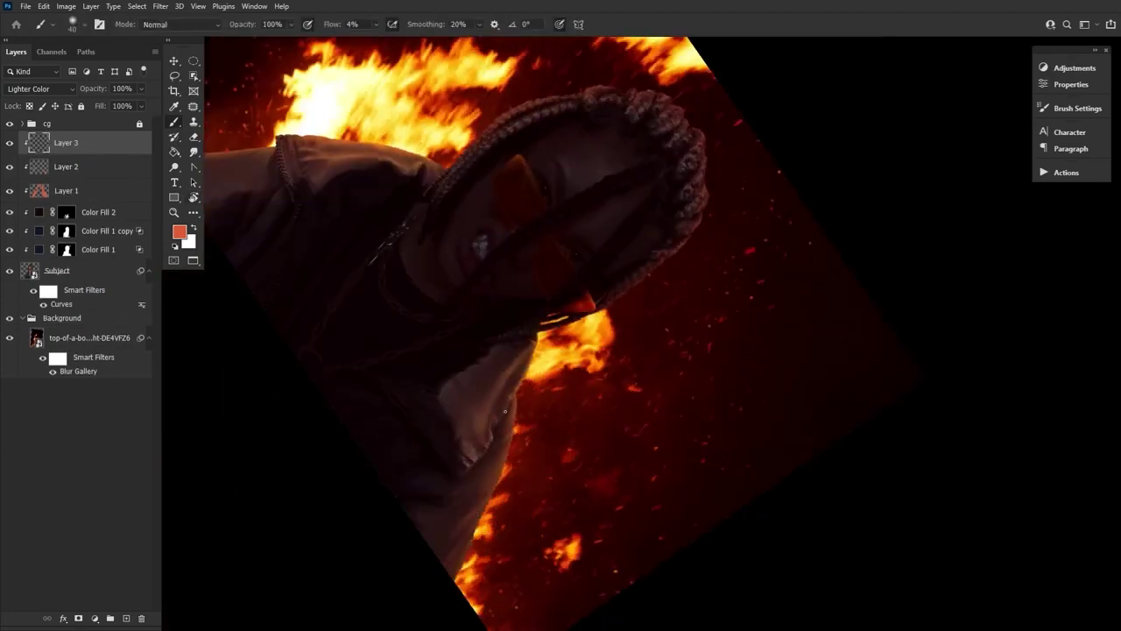
key(bracketleft)
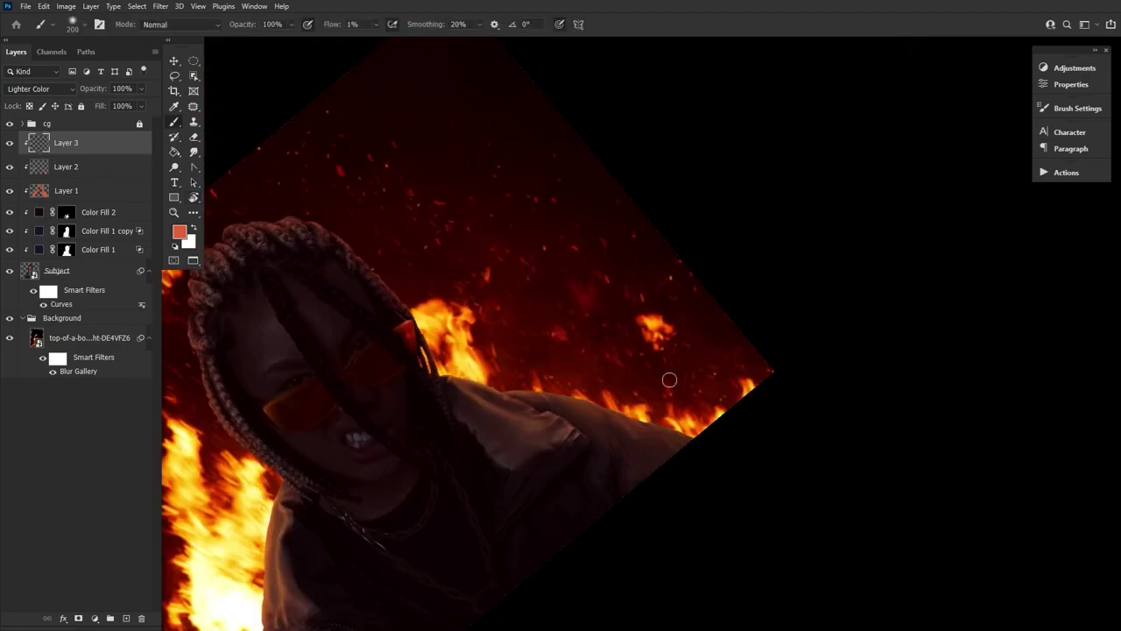
Build up faint orange-red light along the right shoulder at 1% flow, reducing the brush to about 125 px
key(bracketleft)
key(bracketleft)
key(bracketleft)
key(bracketleft)
key(bracketleft)
key(bracketleft)
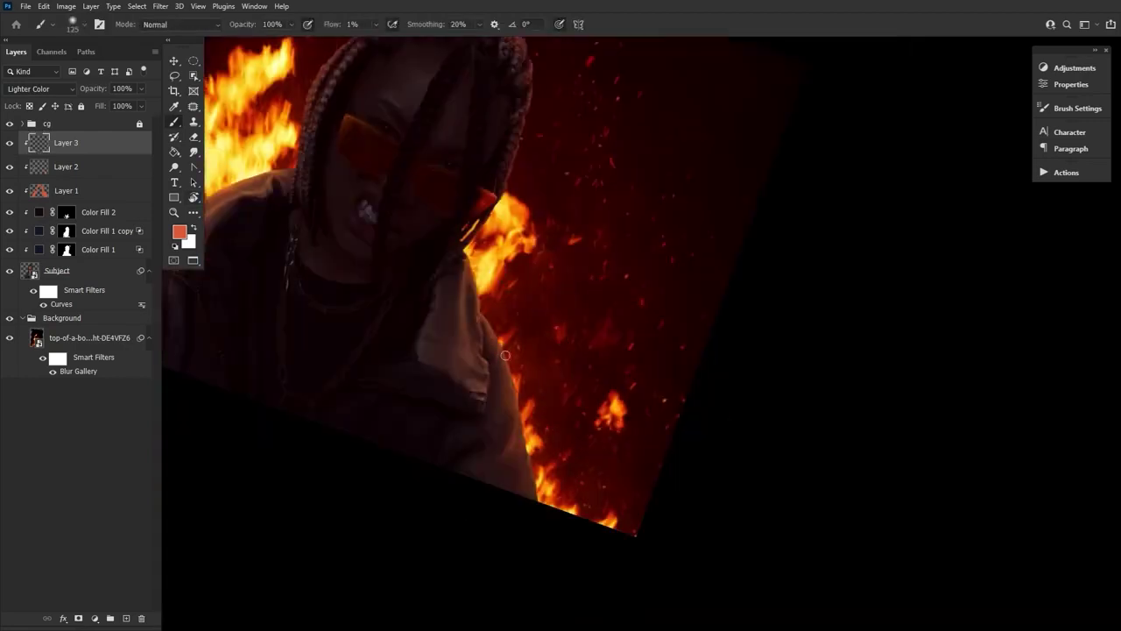
key(bracketleft)
key(bracketleft)
Return to the Screen rim-light layer, Layer 2, and touch it up with a brush of about 60 px at 1% flow
key(alt+bracketleft)
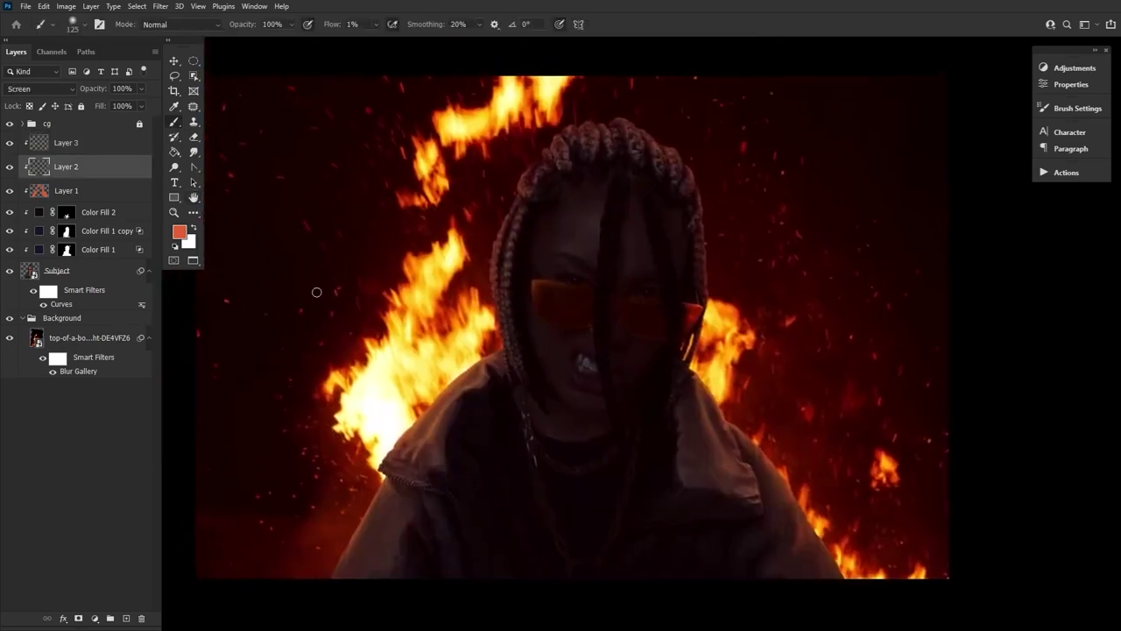
key(bracketleft)
key(bracketleft)
key(bracketleft)
key(bracketleft)
key(bracketleft)
key(bracketleft)
key(bracketleft)
key(bracketleft)
key(bracketleft)
key(bracketleft)
key(bracketleft)
key(bracketleft)
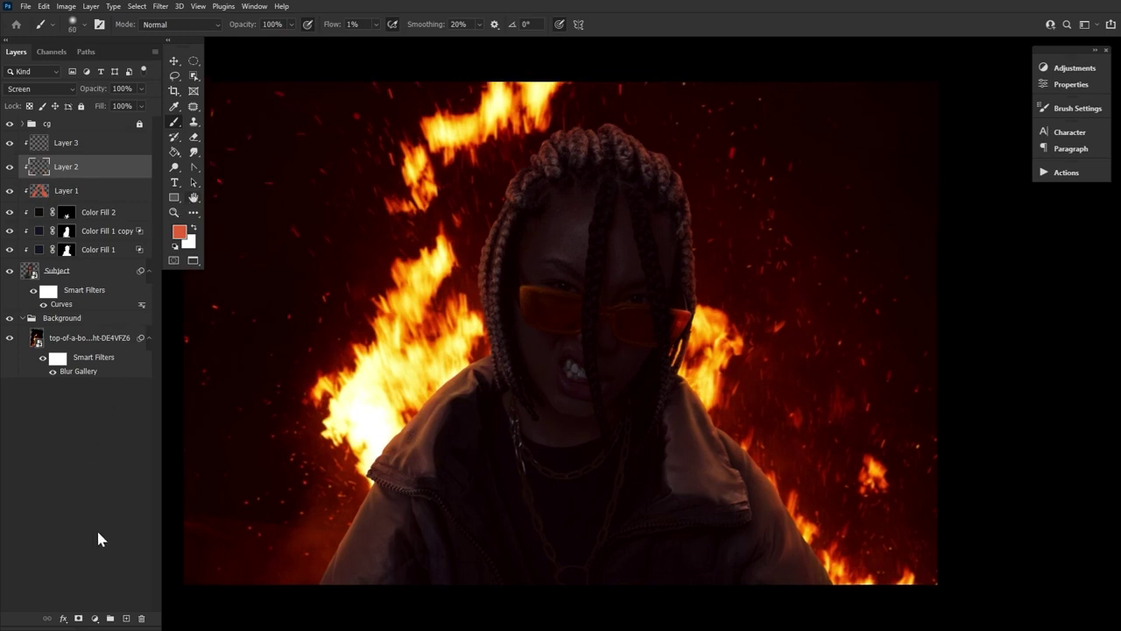
Add another clipped layer above the Lighter Color layer and set its blend mode to Color Dodge
click(125, 618)
drag(105, 176, 87, 138)
click(53, 90)
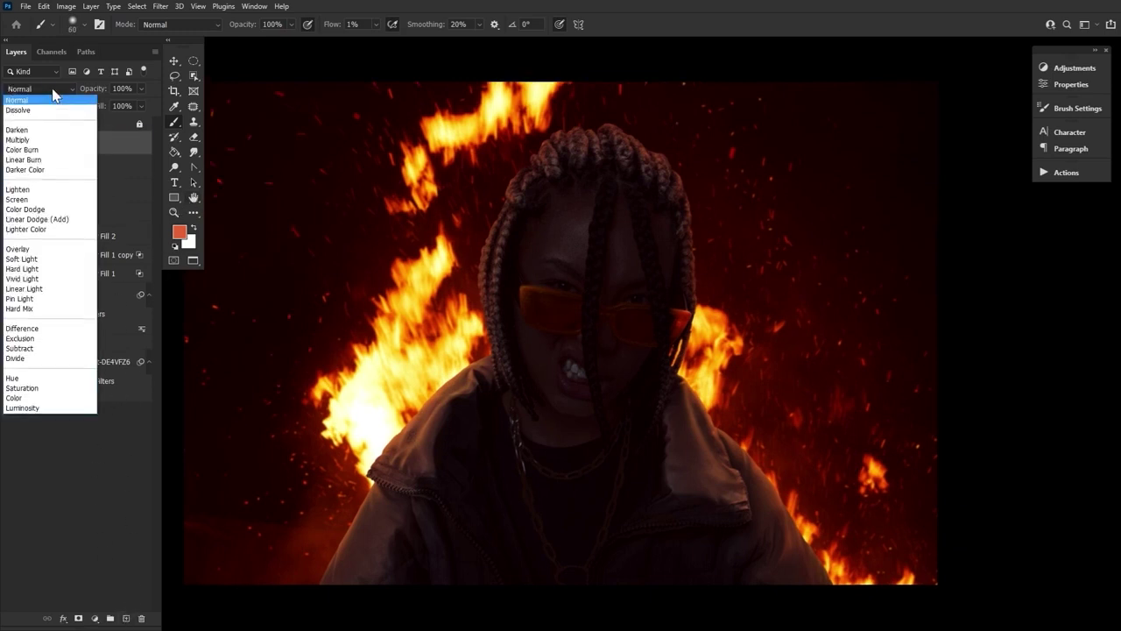
click(61, 210)
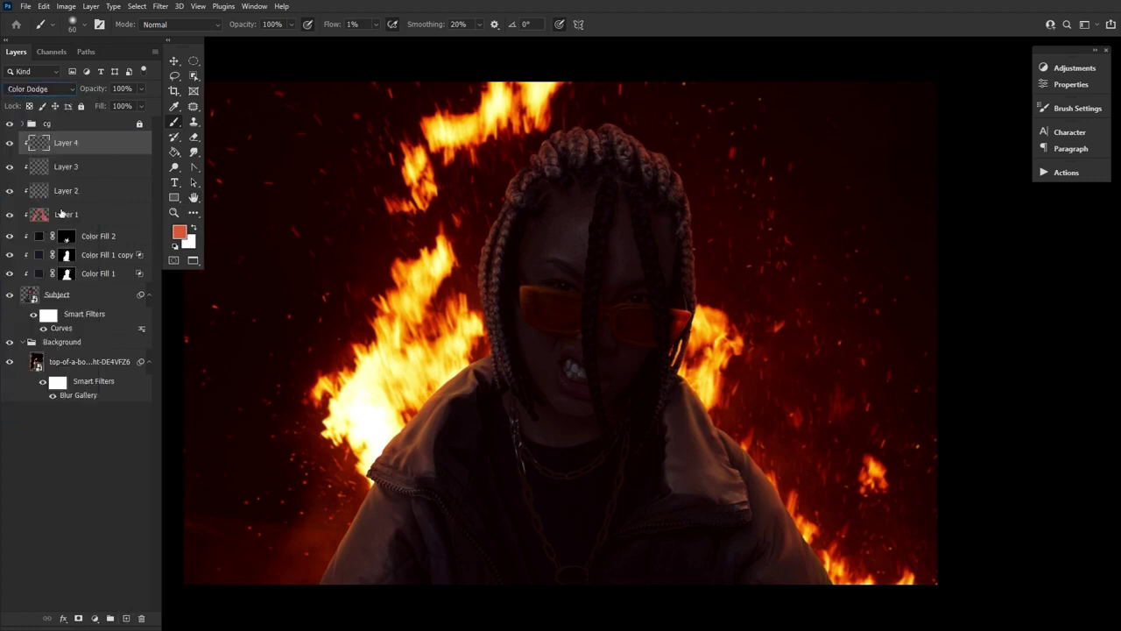
Split the Color Dodge layer's Blend If underlying shadow slider to 48 / 128
double_click(145, 146)
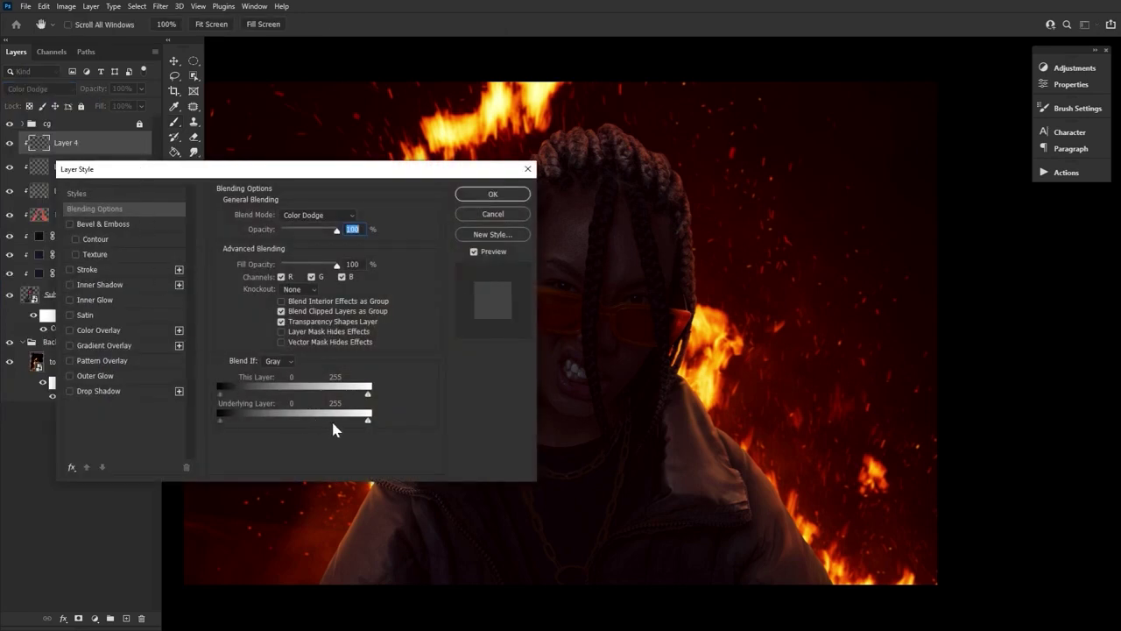
drag(225, 415, 302, 417)
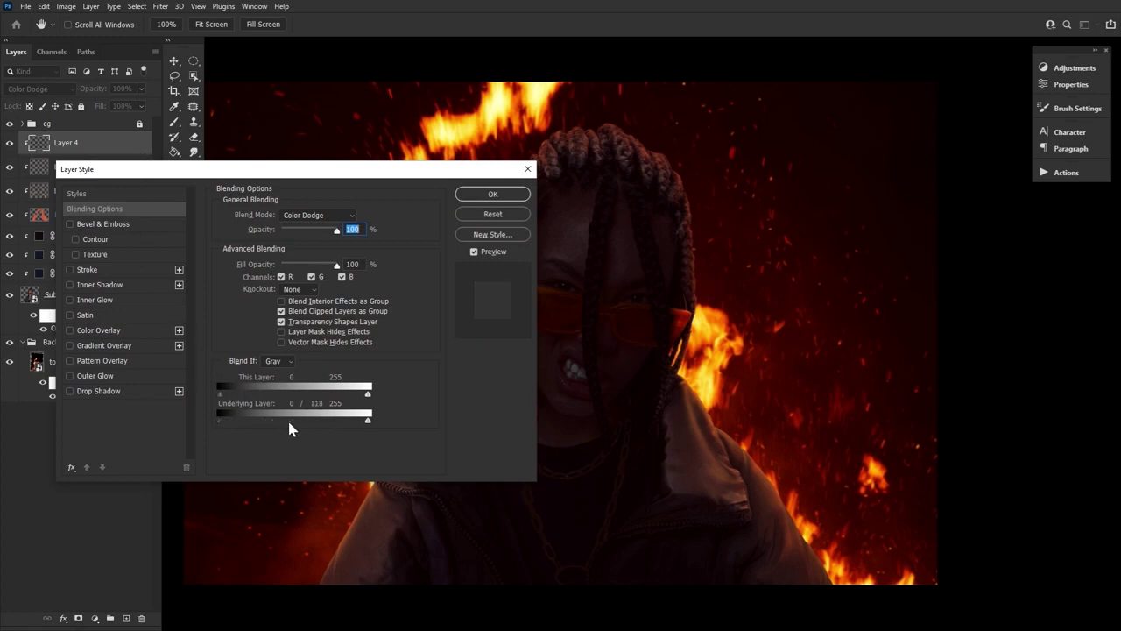
drag(298, 423, 250, 420)
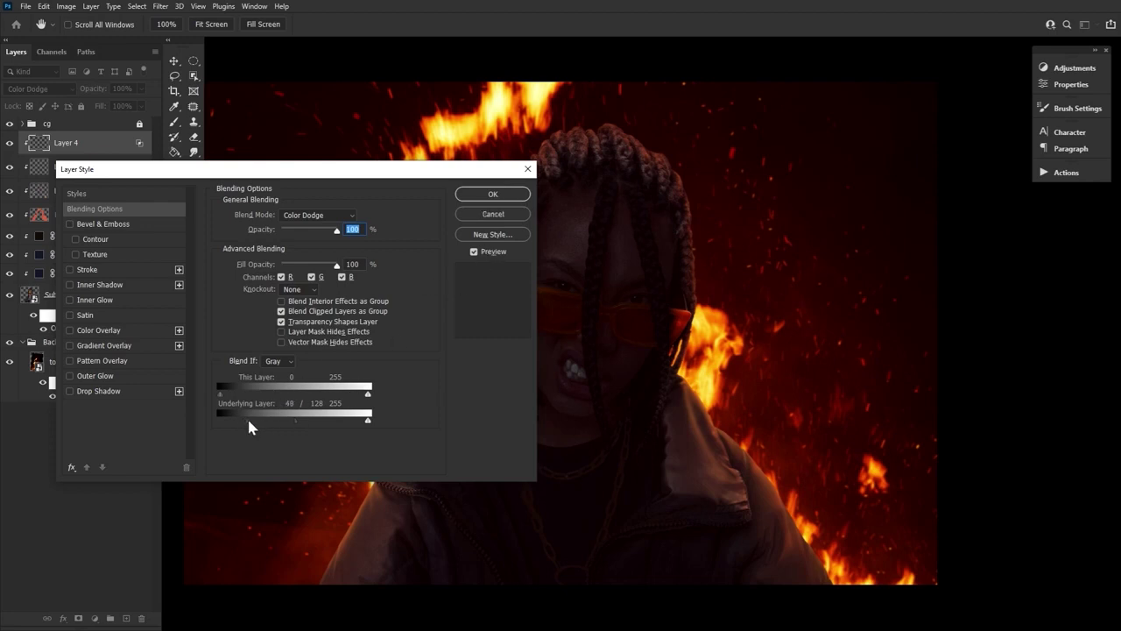
click(495, 193)
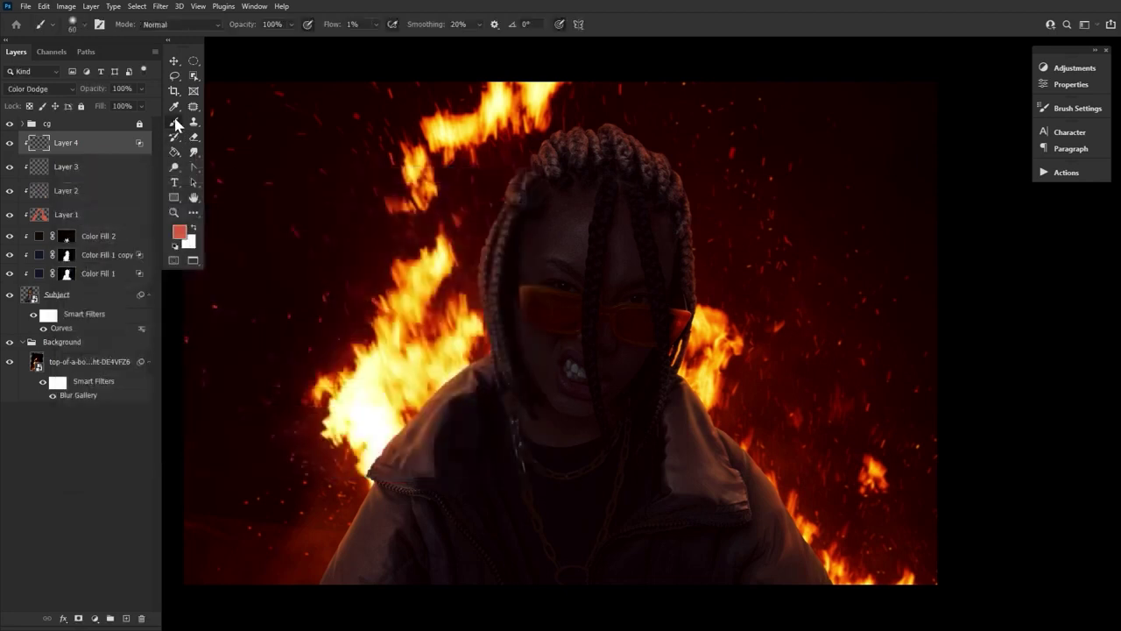
Set the foreground color to the golden yellow #f9b608 and activate the Brush tool
click(183, 235)
right_click(352, 477)
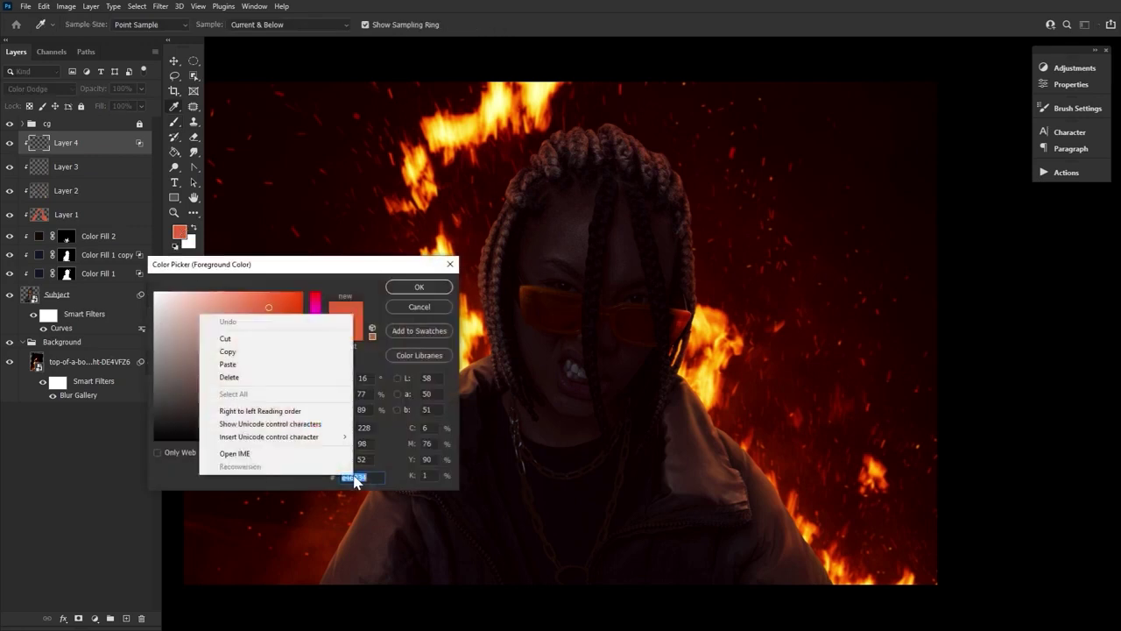
click(280, 363)
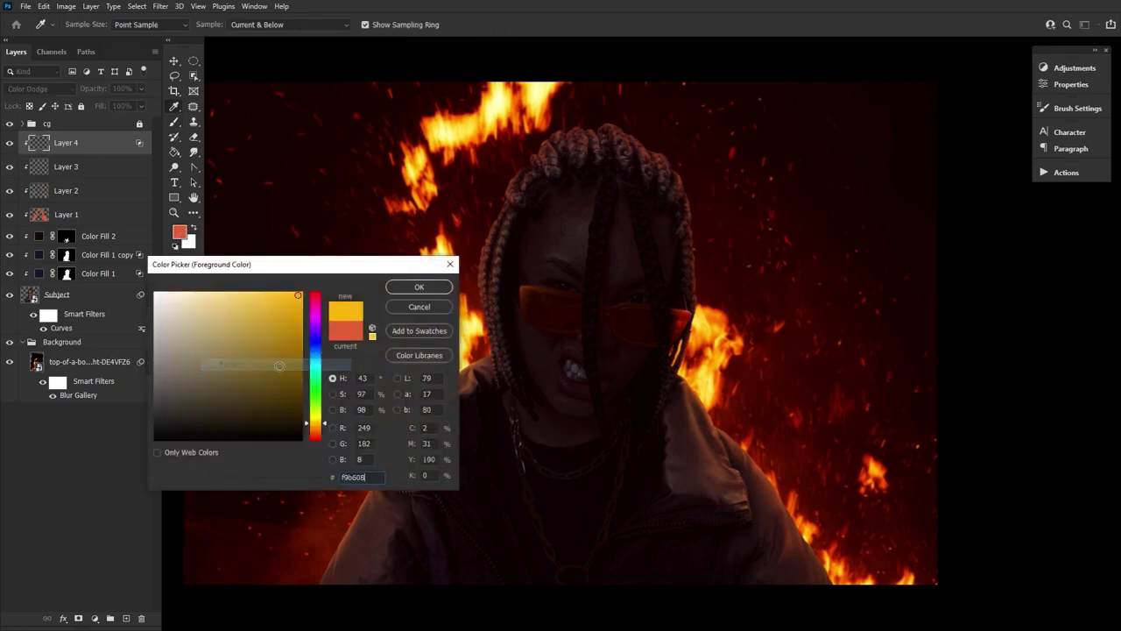
click(412, 287)
key(b)
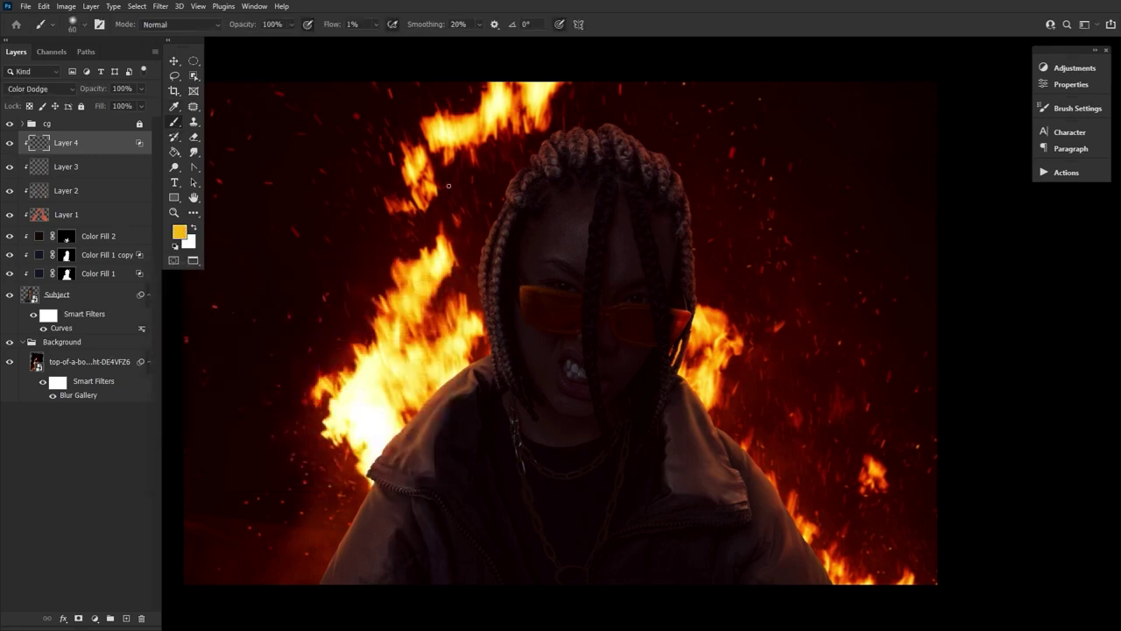
Raise the brush flow to 17% and paint golden Color Dodge light over the top and left braids and jacket edge
drag(574, 144, 616, 125)
drag(332, 25, 353, 35)
mouse_move(648, 157)
mouse_down()
mouse_move(626, 292)
mouse_move(496, 325)
mouse_up()
key(bracketleft)
mouse_move(470, 391)
mouse_down()
mouse_move(473, 438)
mouse_move(546, 469)
mouse_up()
drag(532, 543, 575, 303)
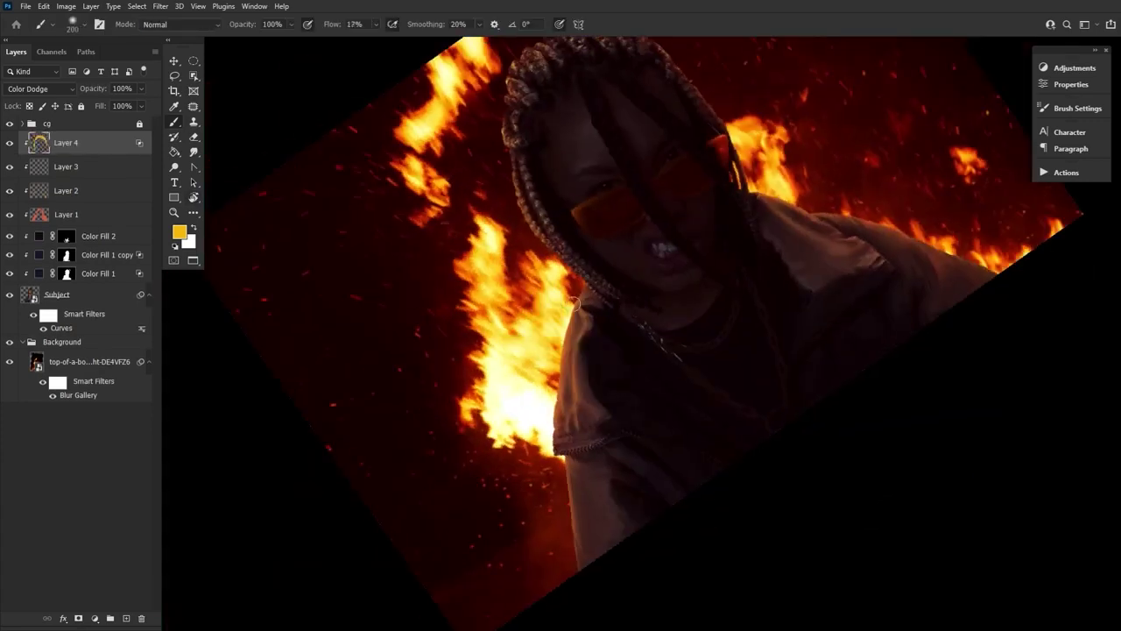
Lower the flow to 7% and paint golden light down the left shoulder and upper sleeve with a 200 px brush
key(bracketleft)
key(bracketleft)
key(bracketleft)
key(bracketleft)
key(bracketleft)
key(shift+0)
key(shift+7)
key(bracketright)
key(bracketright)
key(bracketright)
key(bracketright)
key(bracketright)
key(bracketright)
key(bracketright)
key(bracketright)
key(bracketright)
key(bracketright)
key(bracketright)
drag(551, 424, 563, 475)
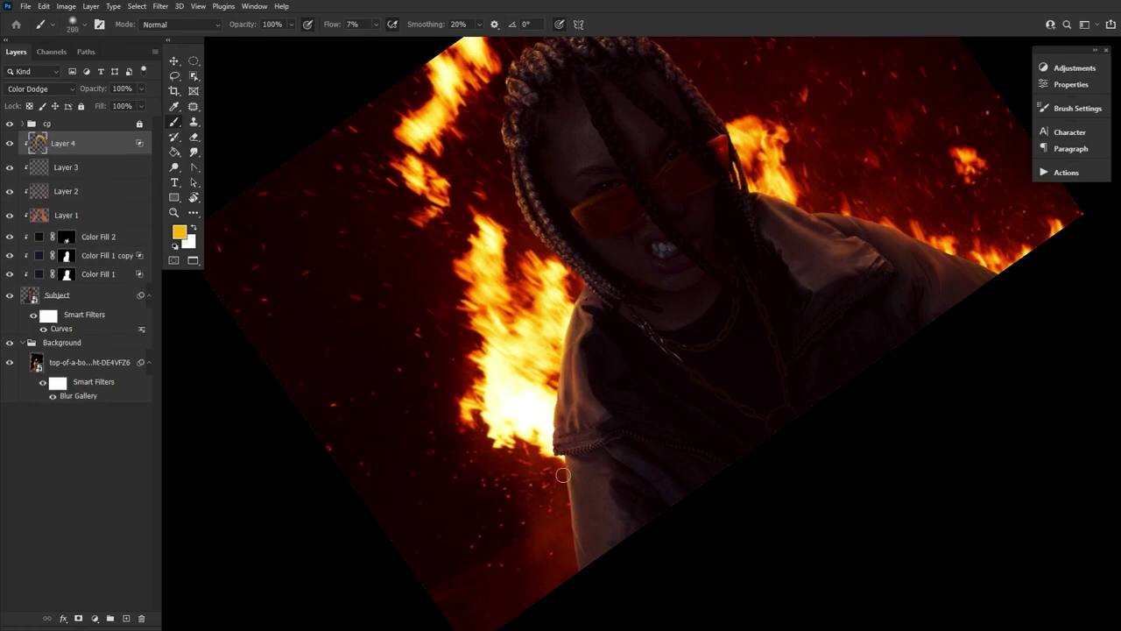
Brush more golden light over the braids and set the brush flow to 6%
drag(706, 124, 589, 299)
key(shift+0)
click(331, 27)
text(6)
key(Return)
drag(516, 181, 662, 211)
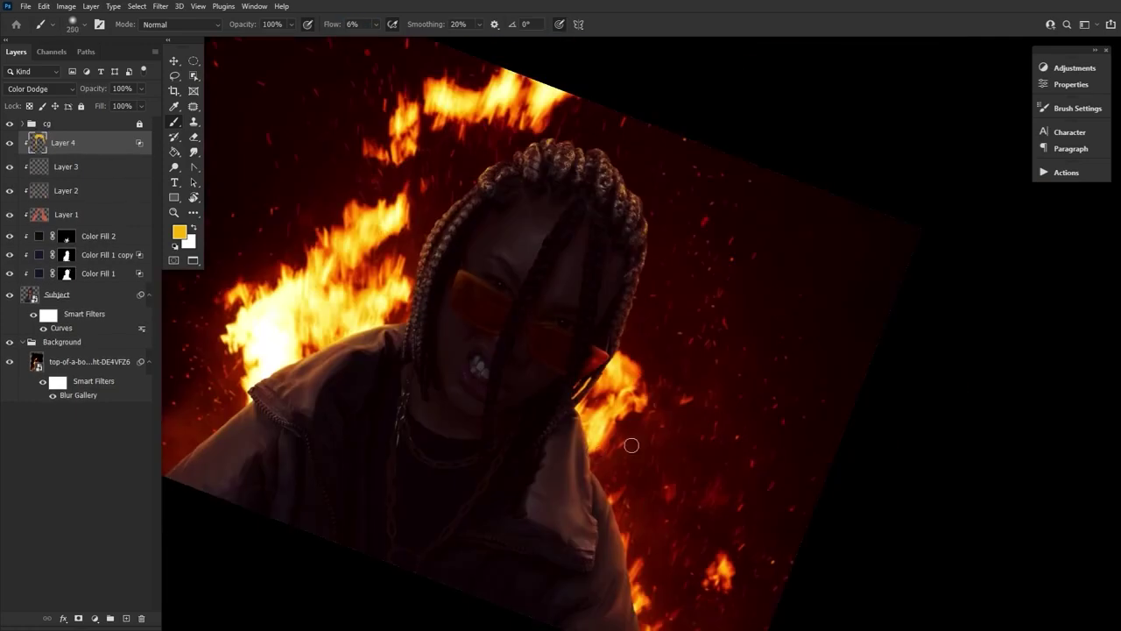
Paint golden light along the right sleeve's outer edge at 6% flow, varying the brush size
key(bracketleft)
key(bracketleft)
key(bracketleft)
key(bracketleft)
key(bracketleft)
key(bracketleft)
key(bracketright)
key(bracketright)
key(bracketright)
key(bracketright)
key(bracketright)
key(bracketright)
key(bracketright)
key(bracketright)
key(bracketright)
key(bracketright)
drag(646, 542, 619, 459)
mouse_move(629, 406)
mouse_down()
mouse_move(771, 477)
mouse_move(795, 188)
mouse_up()
Add fine golden highlights along the left shoulder's edge with a much smaller brush
key(bracketleft)
key(bracketleft)
key(bracketleft)
key(bracketleft)
key(bracketleft)
key(bracketleft)
key(bracketleft)
key(bracketleft)
key(bracketleft)
key(bracketleft)
key(bracketleft)
key(bracketleft)
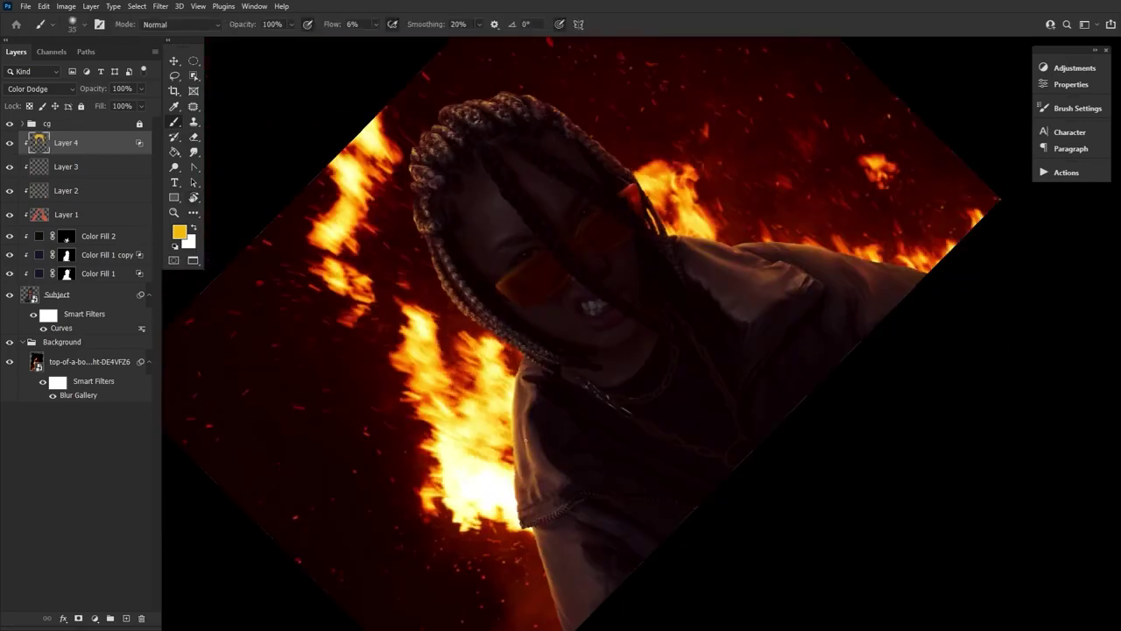
Trace golden light along the right shoulder and collar edge with a brush of about 90 px
key(bracketright)
key(bracketright)
key(bracketright)
key(bracketright)
key(bracketright)
key(bracketright)
key(bracketleft)
key(bracketleft)
key(bracketleft)
key(bracketleft)
key(bracketleft)
key(bracketright)
drag(885, 263, 706, 191)
drag(706, 191, 728, 371)
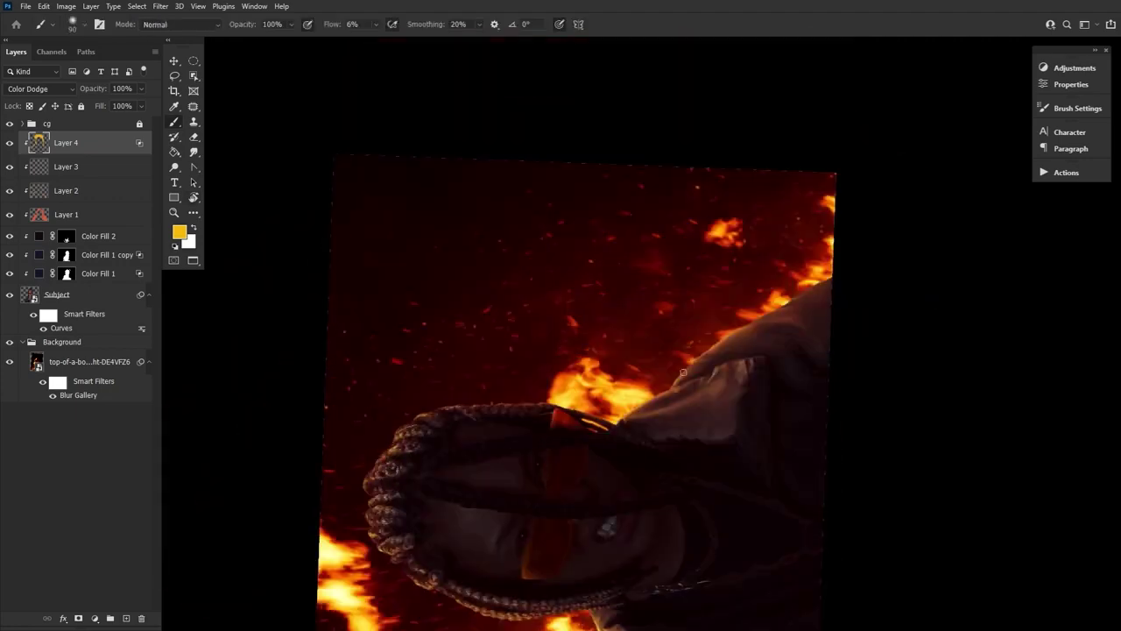
Broaden the golden light around the right shoulder with the brush enlarged to about 250 px
key(bracketright)
key(bracketright)
key(bracketright)
key(bracketright)
key(bracketright)
key(bracketright)
drag(614, 562, 604, 530)
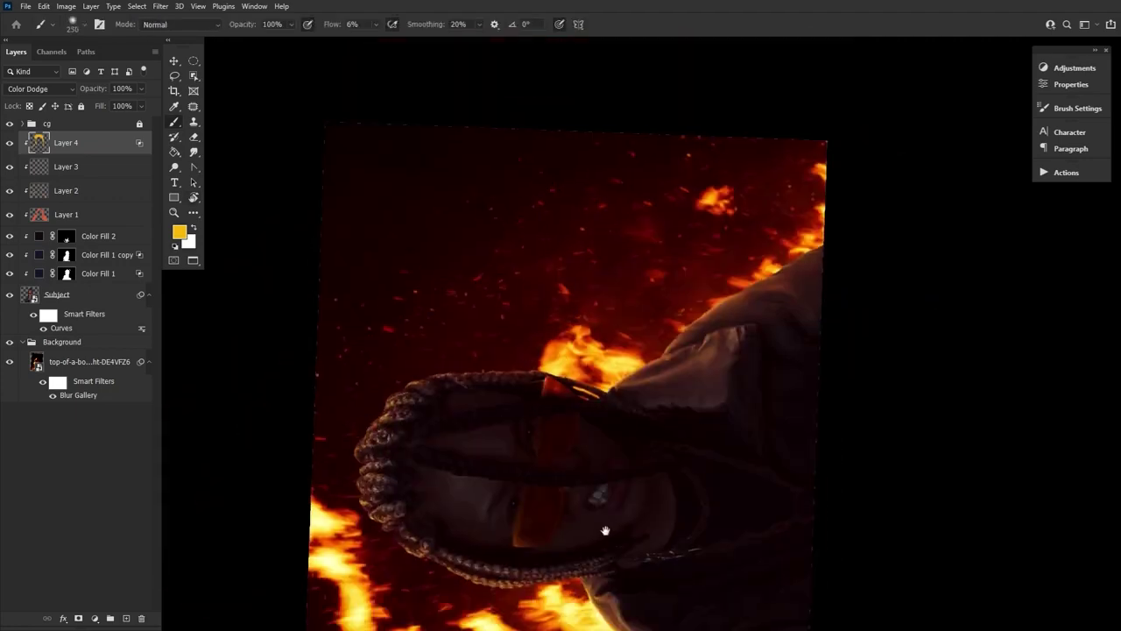
Touch up the Screen light on Layer 2 with a smaller eraser at 11% flow
key(r)
key(Escape)
click(66, 190)
key(e)
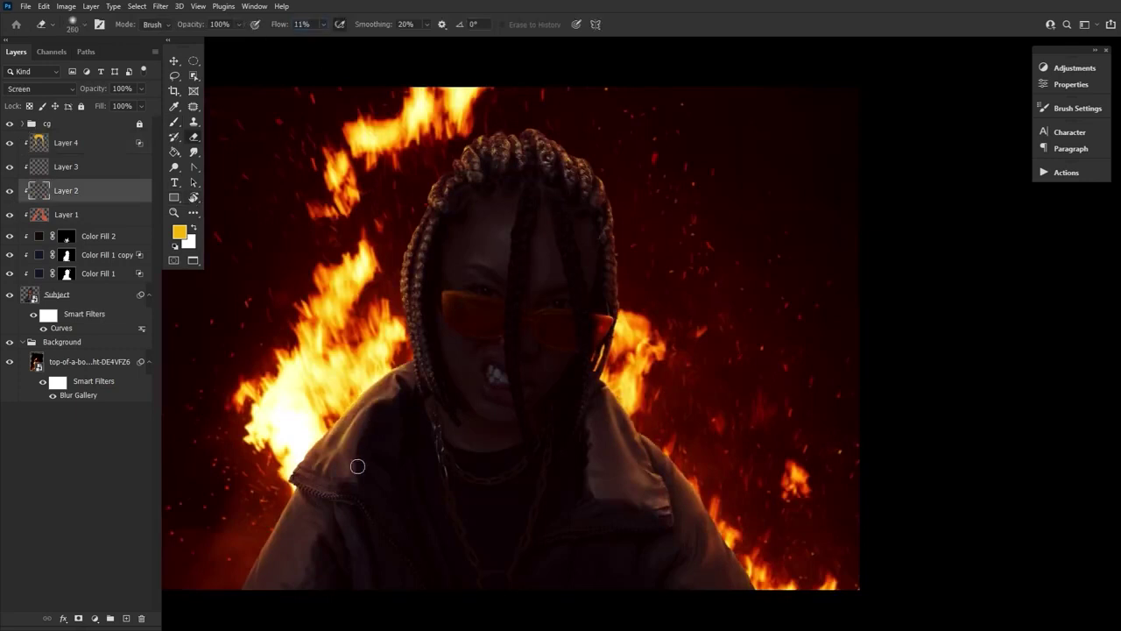
key(bracketleft)
key(bracketleft)
key(bracketleft)
key(bracketleft)
key(bracketleft)
key(bracketleft)
key(bracketleft)
key(bracketleft)
key(bracketleft)
key(bracketleft)
key(bracketleft)
key(h)
mouse_move(322, 231)
mouse_down()
mouse_move(403, 237)
mouse_move(399, 225)
mouse_up()
Compare the image with Layer 3 off and on, and touch up its orange light using a 25 px brush at 6% flow
click(10, 167)
click(10, 167)
click(100, 216)
click(101, 168)
click(175, 121)
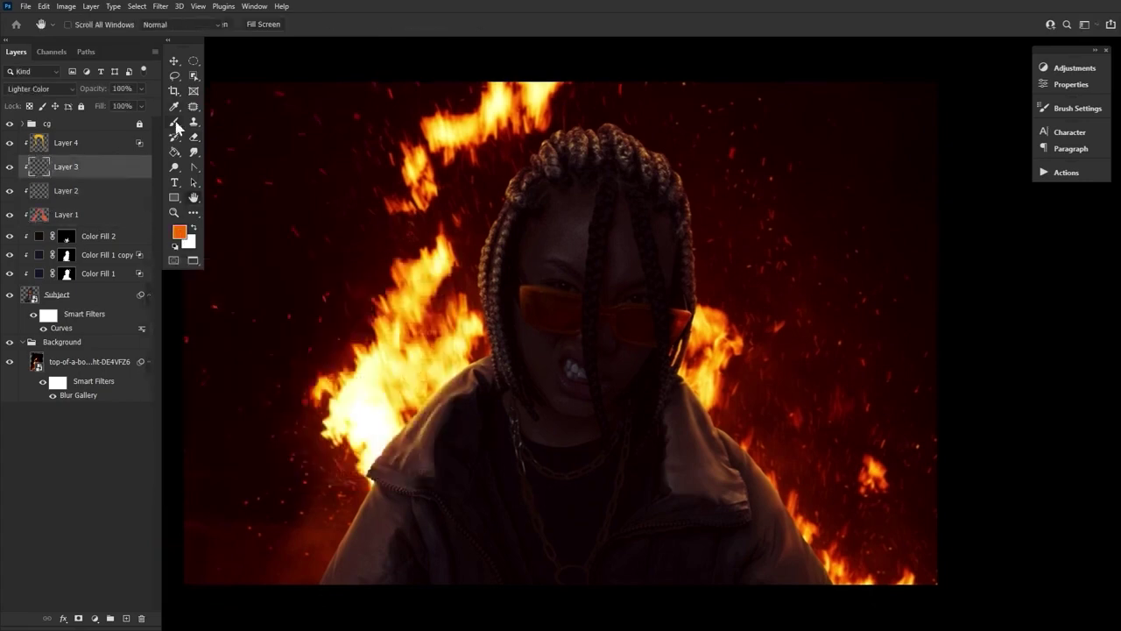
key(space)
drag(645, 182, 609, 288)
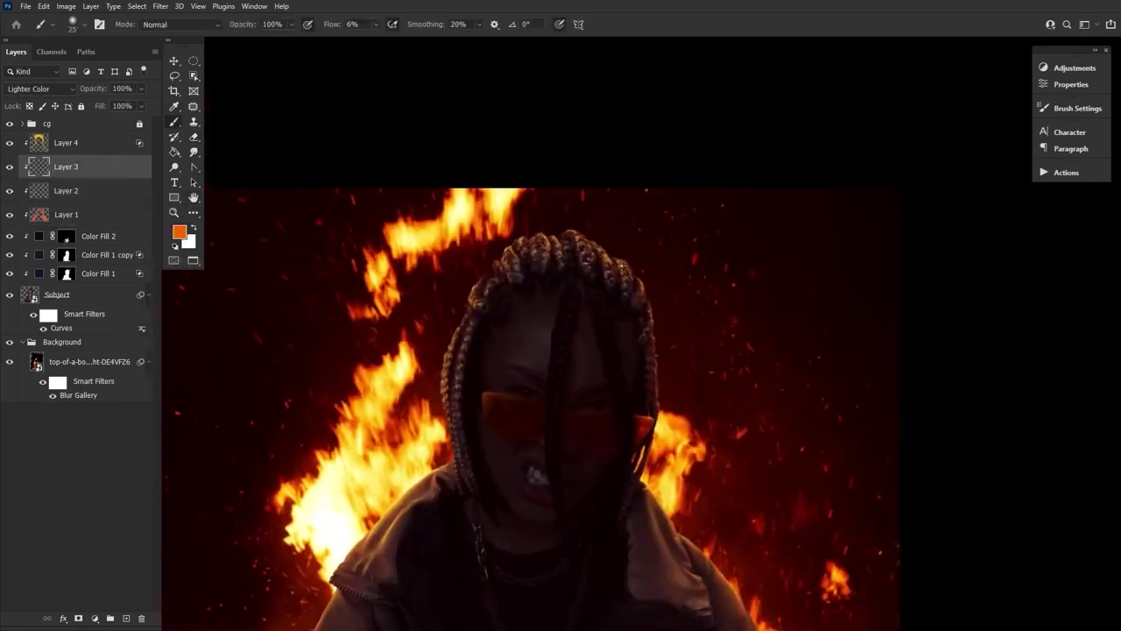
key(r)
drag(656, 355, 428, 337)
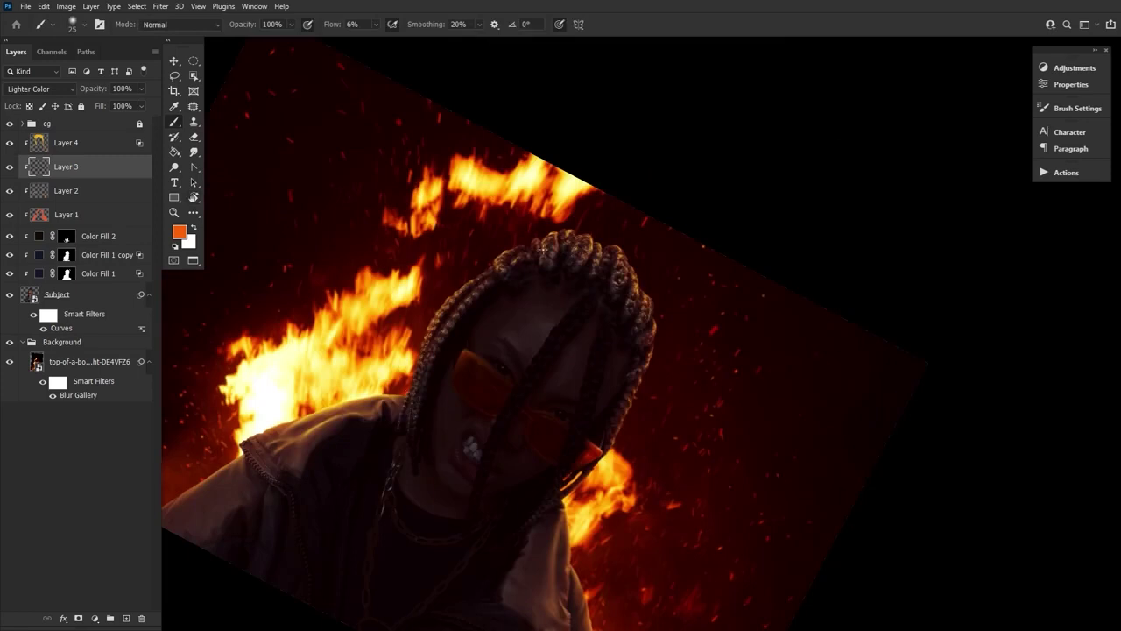
key(r)
key(Escape)
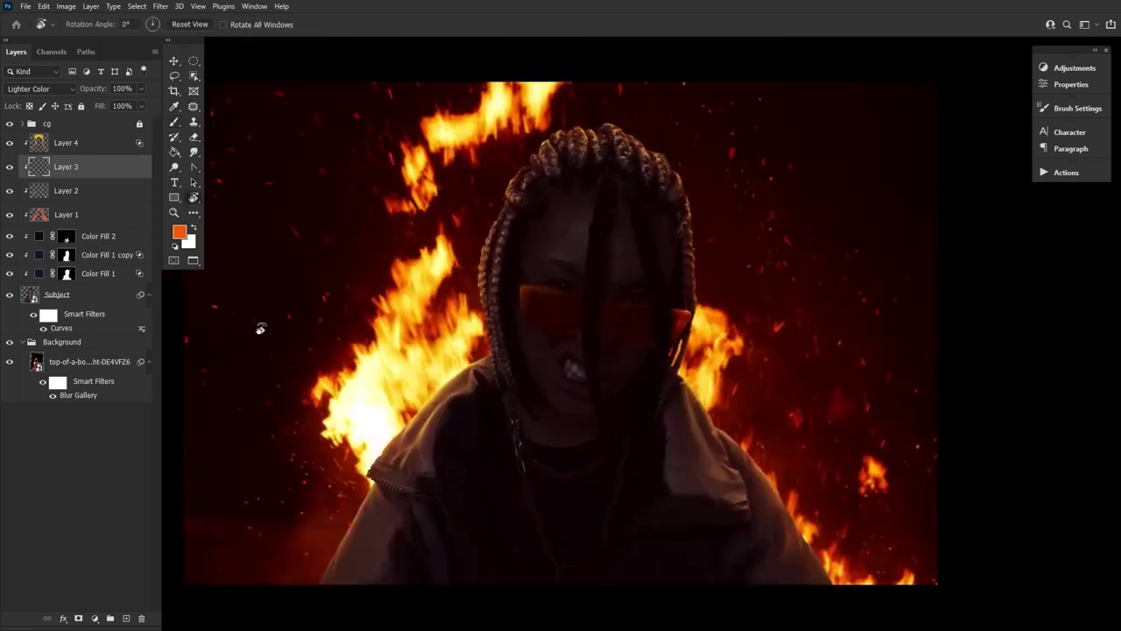
Darken the subject by lowering its Curves filter's white point to an output of 162
double_click(61, 328)
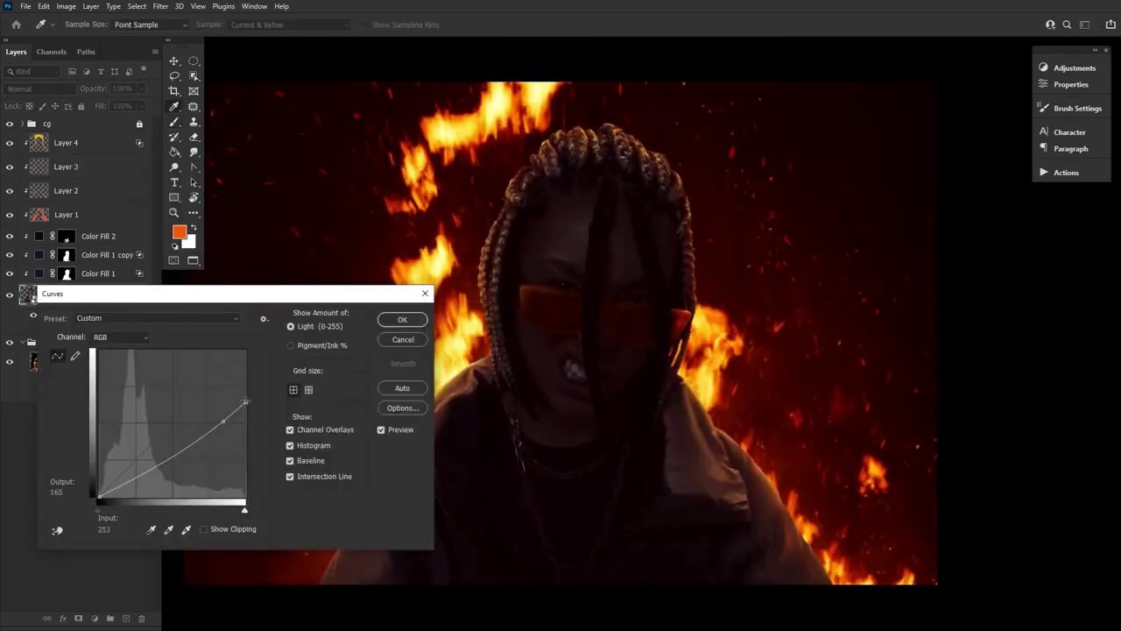
drag(232, 412, 233, 417)
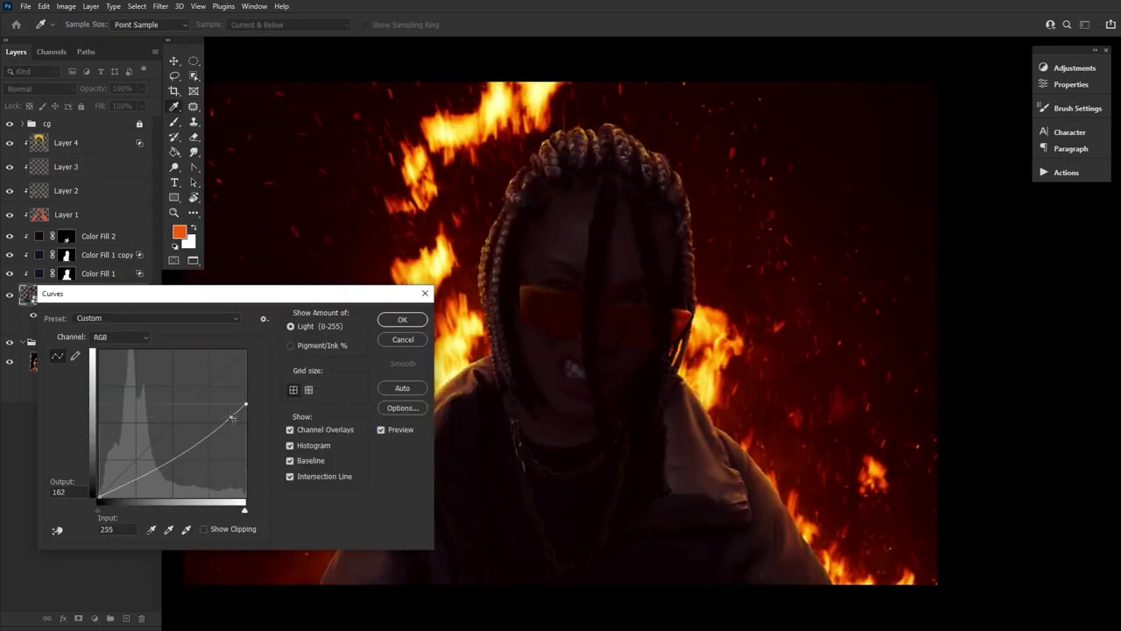
drag(328, 301, 252, 310)
key(Return)
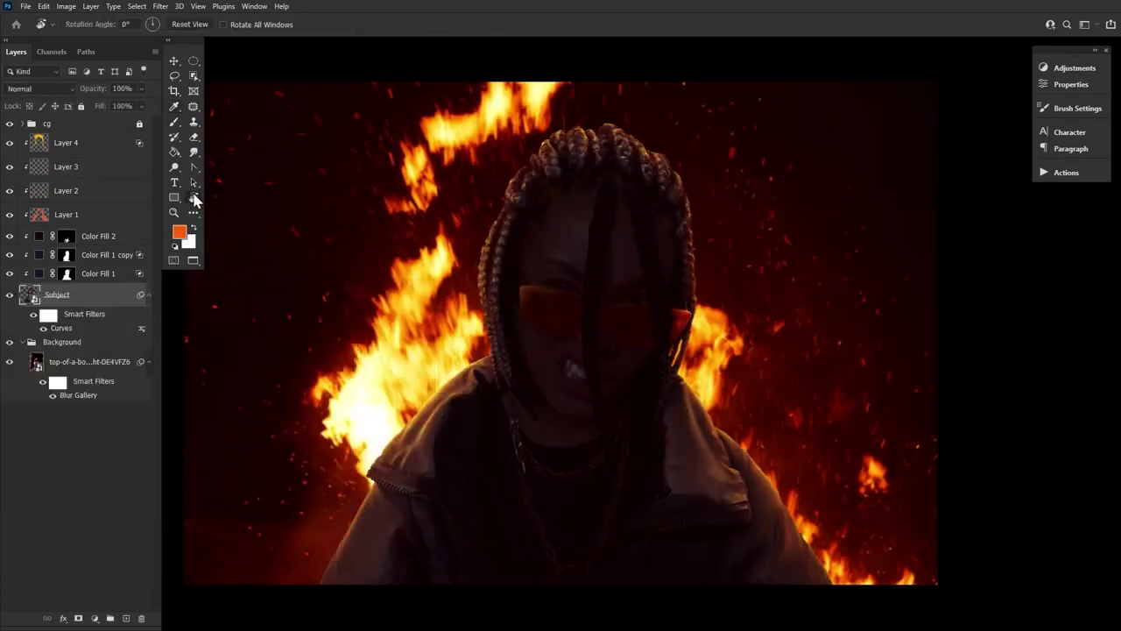
Add a new layer clipped above Layer 4 and set it to Color Dodge at 48% opacity
click(126, 619)
drag(126, 302, 104, 137)
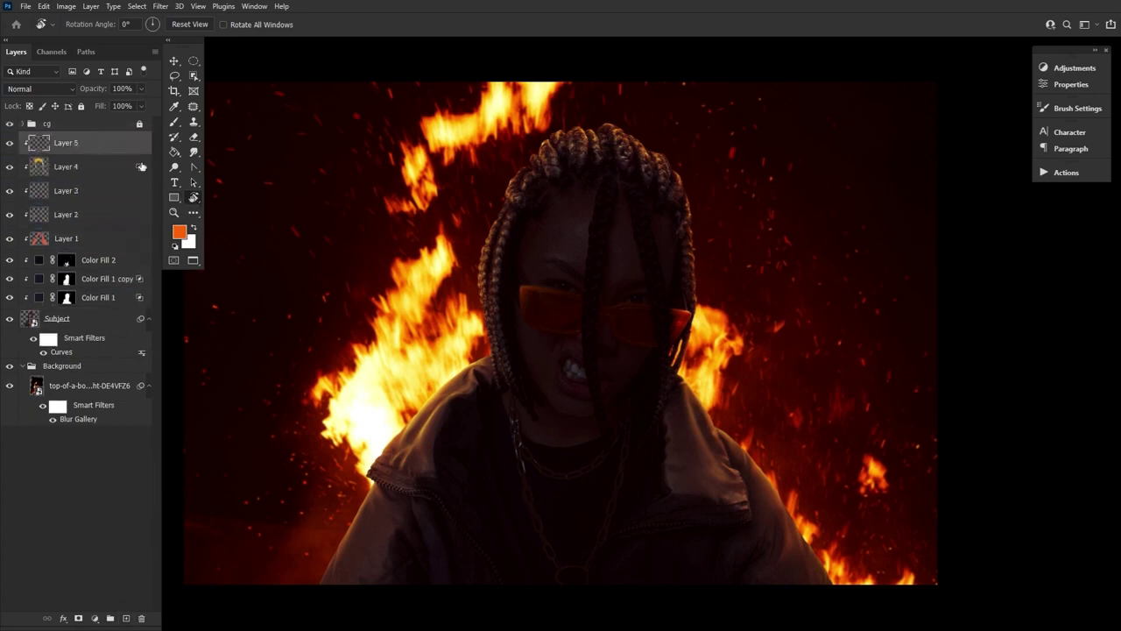
click(36, 88)
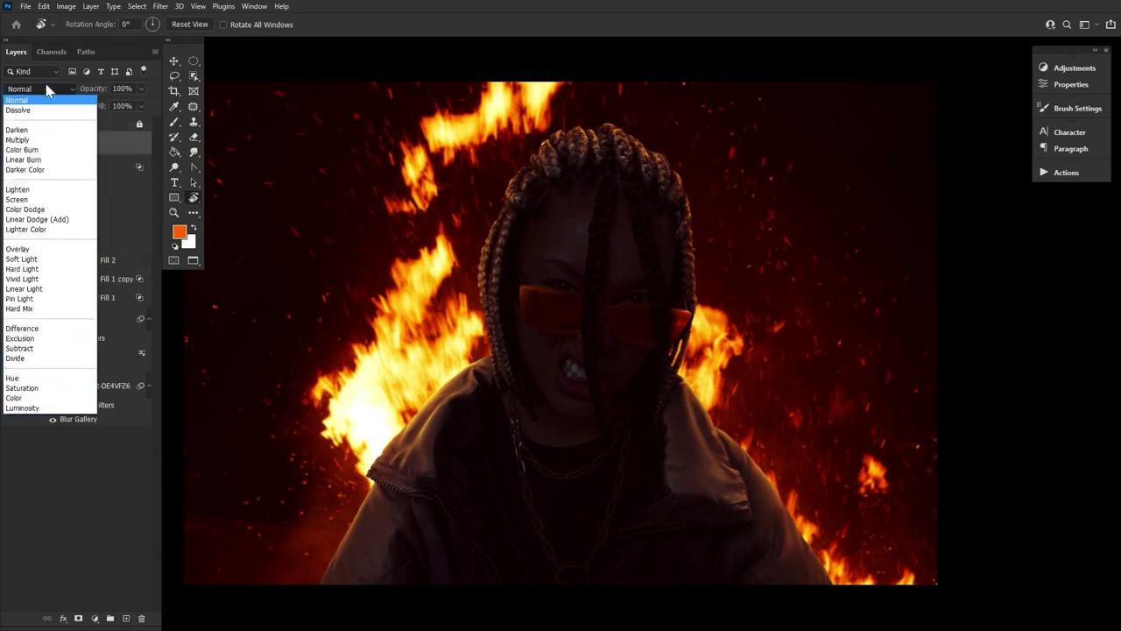
click(54, 208)
drag(101, 91, 88, 93)
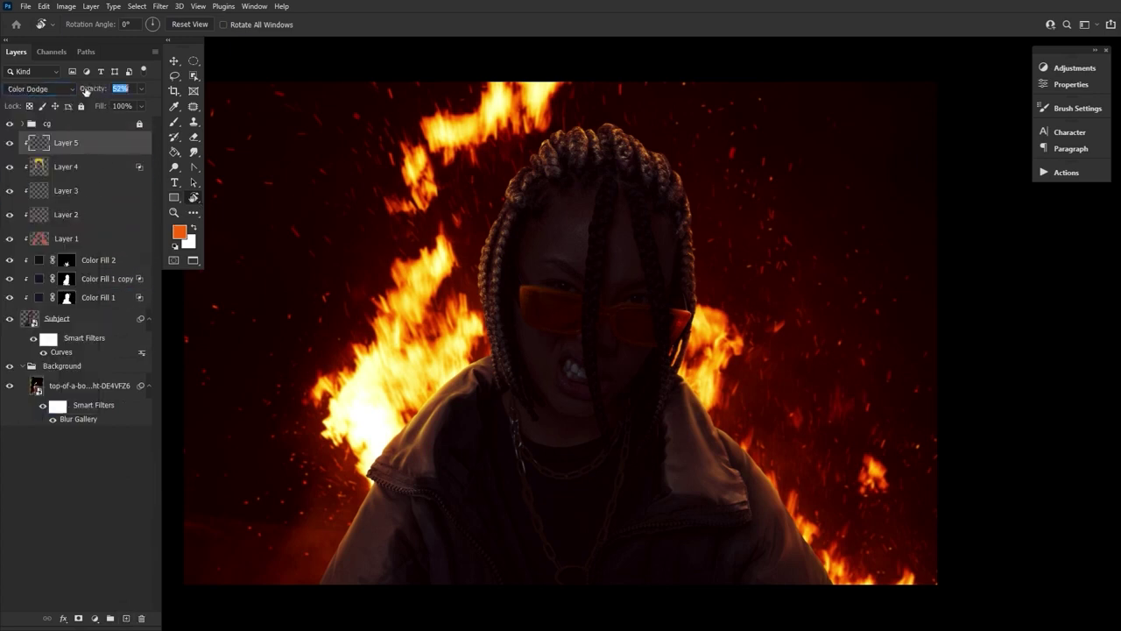
Set up a soft brush of about 700 px with 4% flow
click(174, 123)
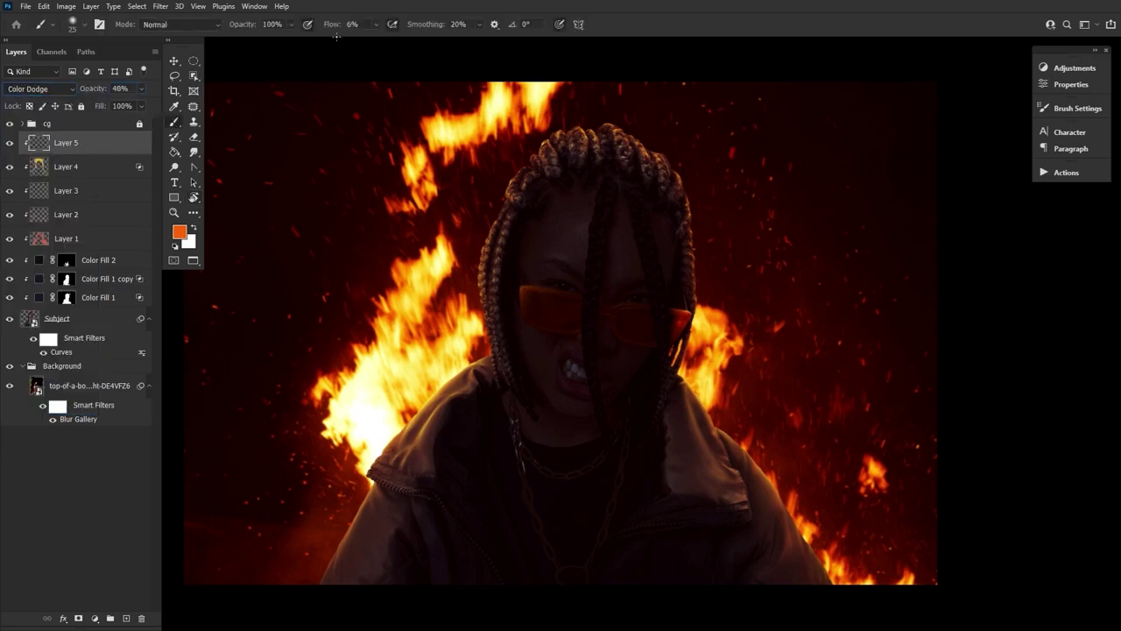
drag(333, 26, 332, 26)
key(bracketright)
key(bracketright)
key(bracketright)
key(bracketright)
key(bracketright)
key(bracketright)
key(bracketright)
key(bracketright)
key(bracketright)
key(bracketright)
key(bracketright)
key(bracketright)
key(bracketright)
key(bracketright)
key(bracketright)
Set the foreground colour to the reddish orange #e43a01
click(180, 231)
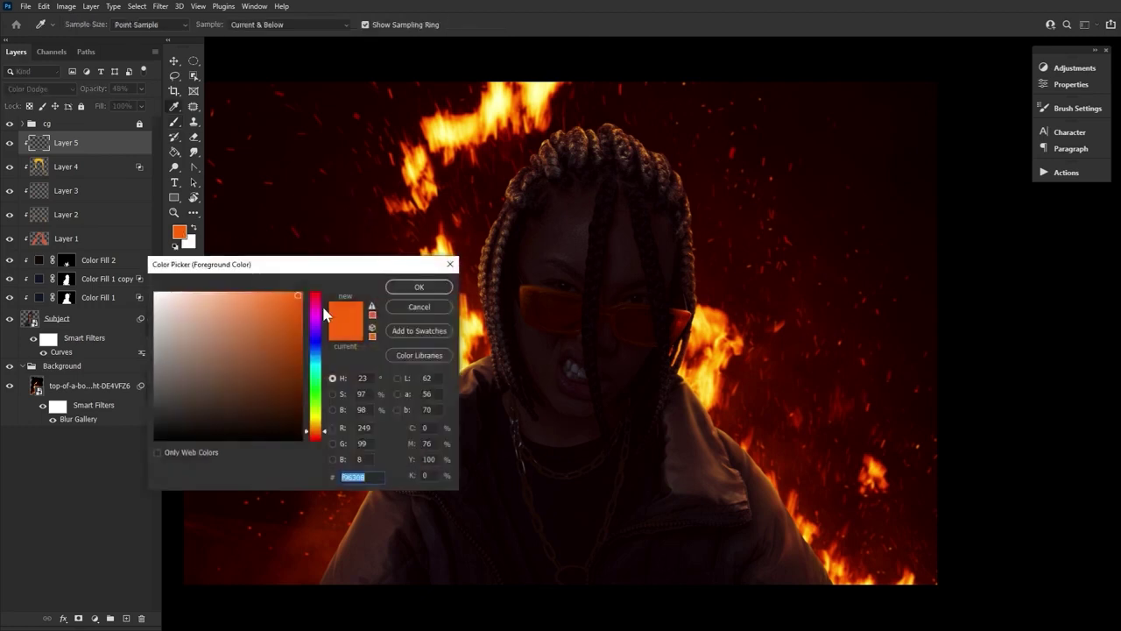
right_click(363, 491)
click(342, 368)
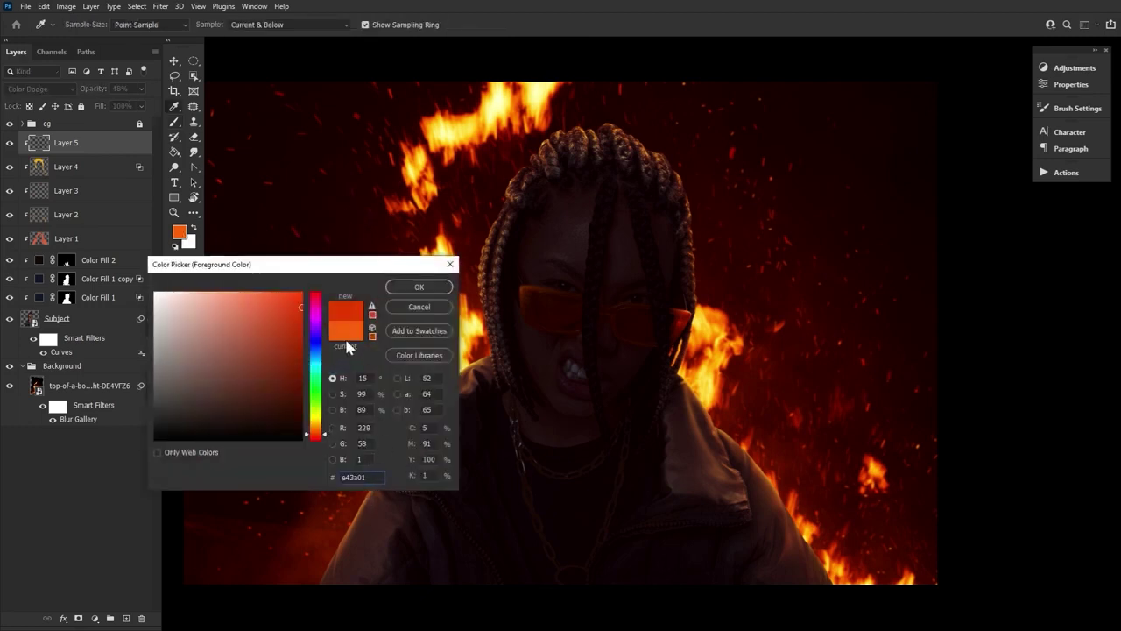
click(420, 288)
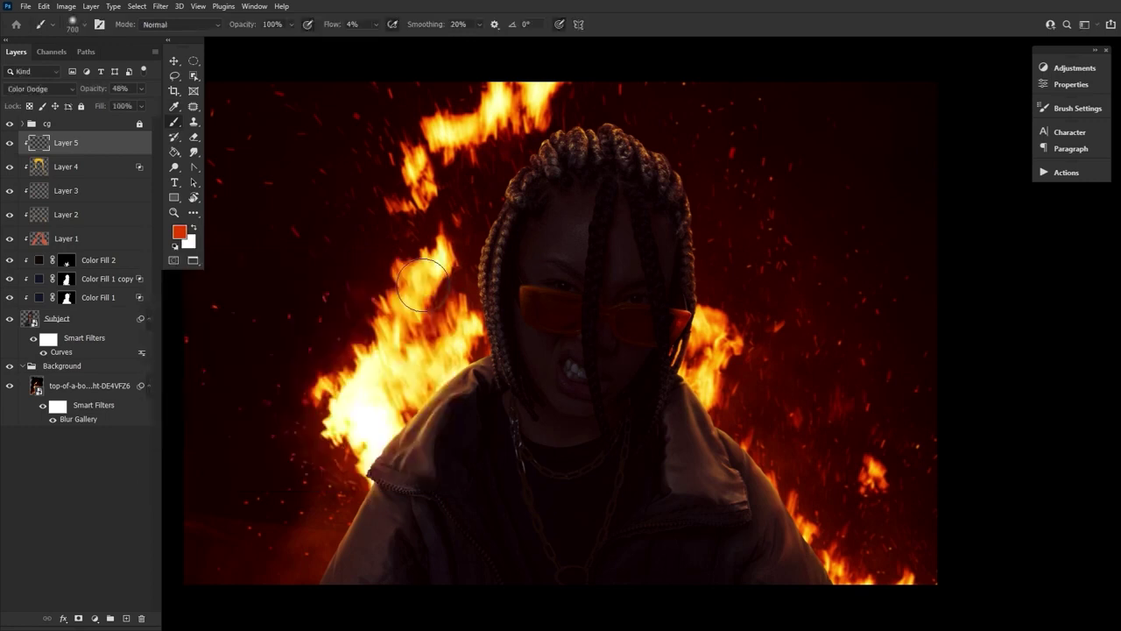
Paint faint reddish light across the forehead at 1% flow, reducing the brush from 800 px to about 500 px
click(173, 212)
click(648, 246)
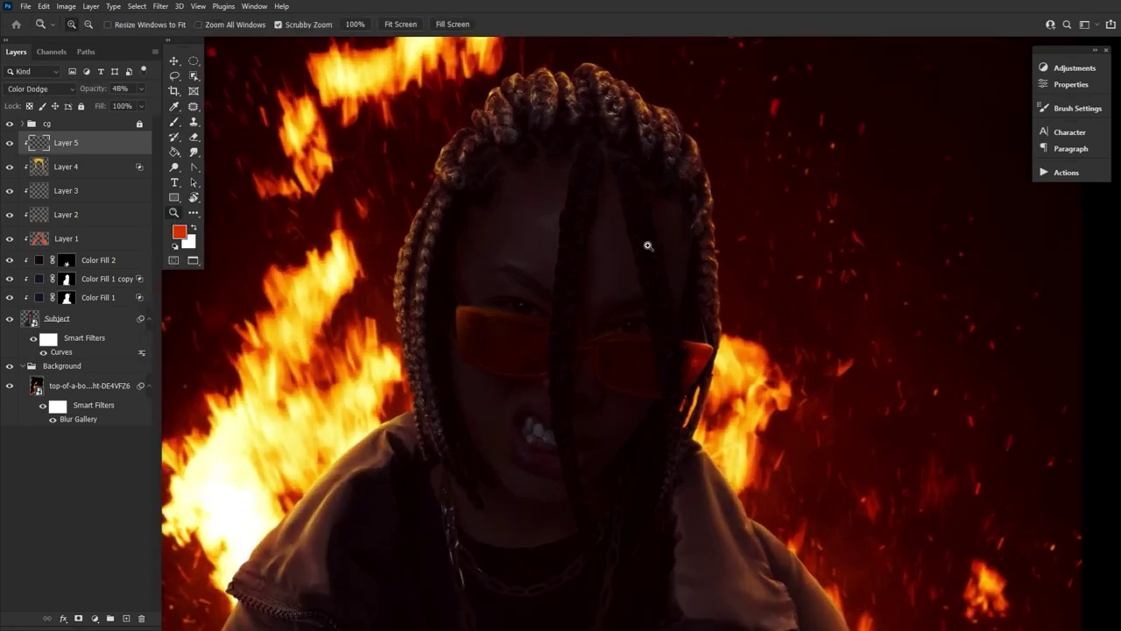
click(174, 122)
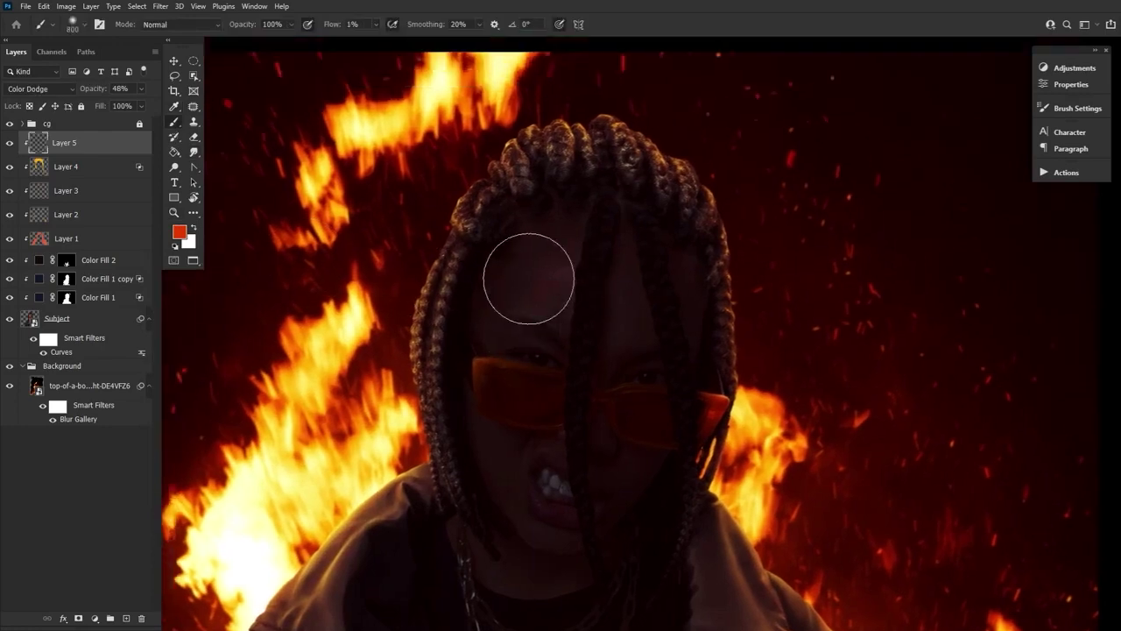
key(bracketleft)
key(bracketleft)
key(bracketleft)
key(bracketleft)
key(bracketleft)
key(bracketleft)
key(bracketleft)
key(bracketleft)
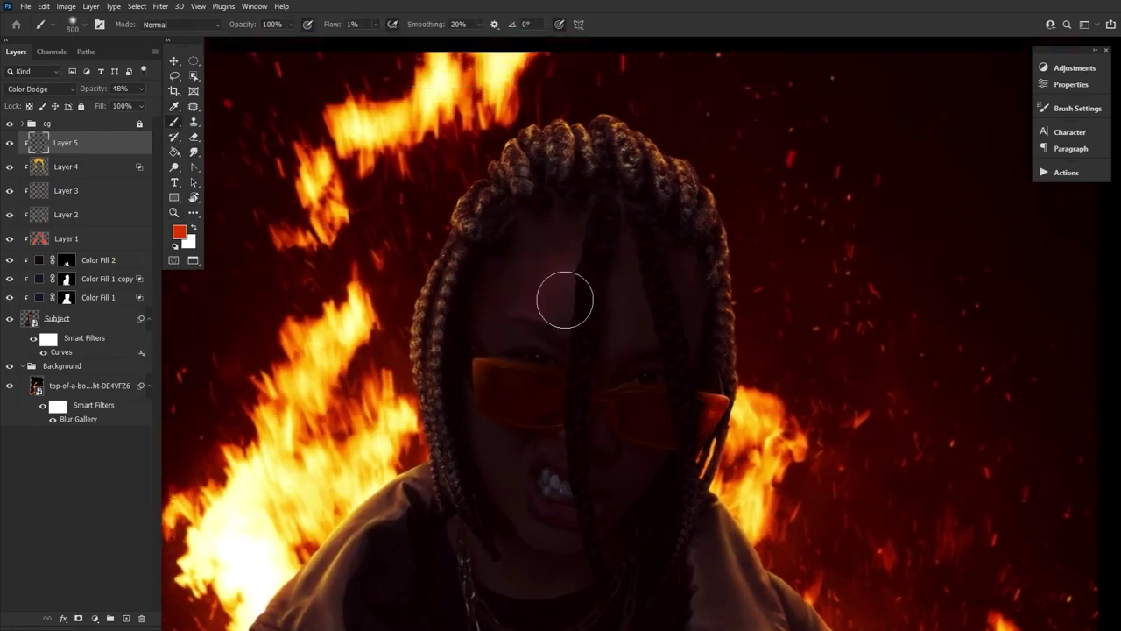
Paint faint reddish light over the brow and around the mouth with a brush of about 175 px
mouse_move(495, 365)
mouse_down()
mouse_move(784, 301)
mouse_move(525, 313)
mouse_up()
key(bracketright)
key(bracketright)
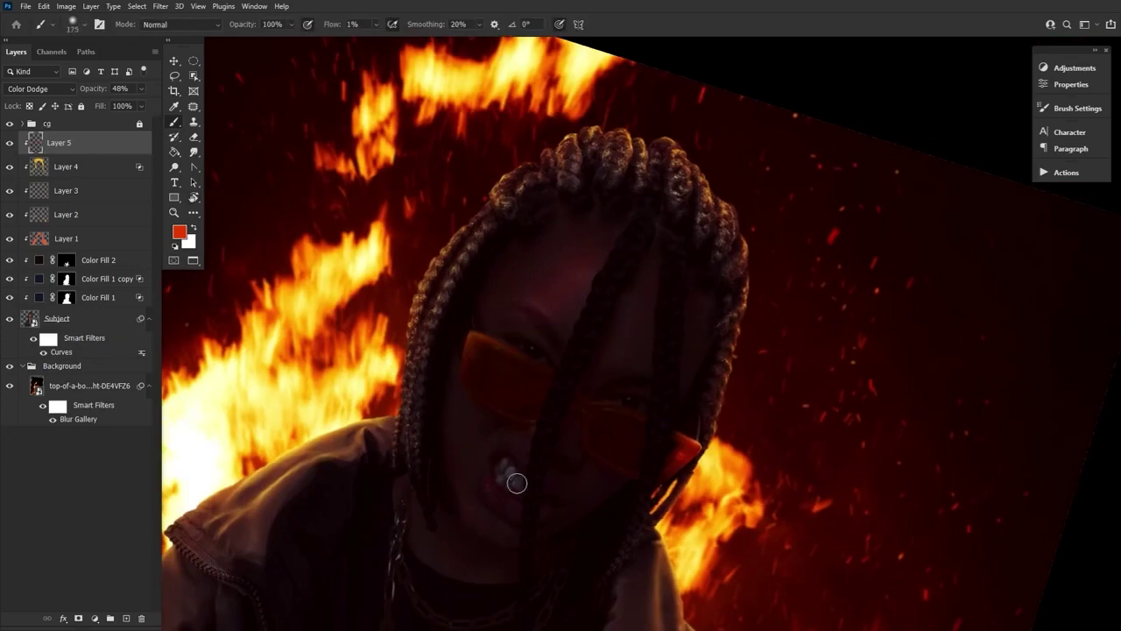
mouse_move(511, 476)
mouse_down()
mouse_move(659, 412)
mouse_move(470, 436)
mouse_up()
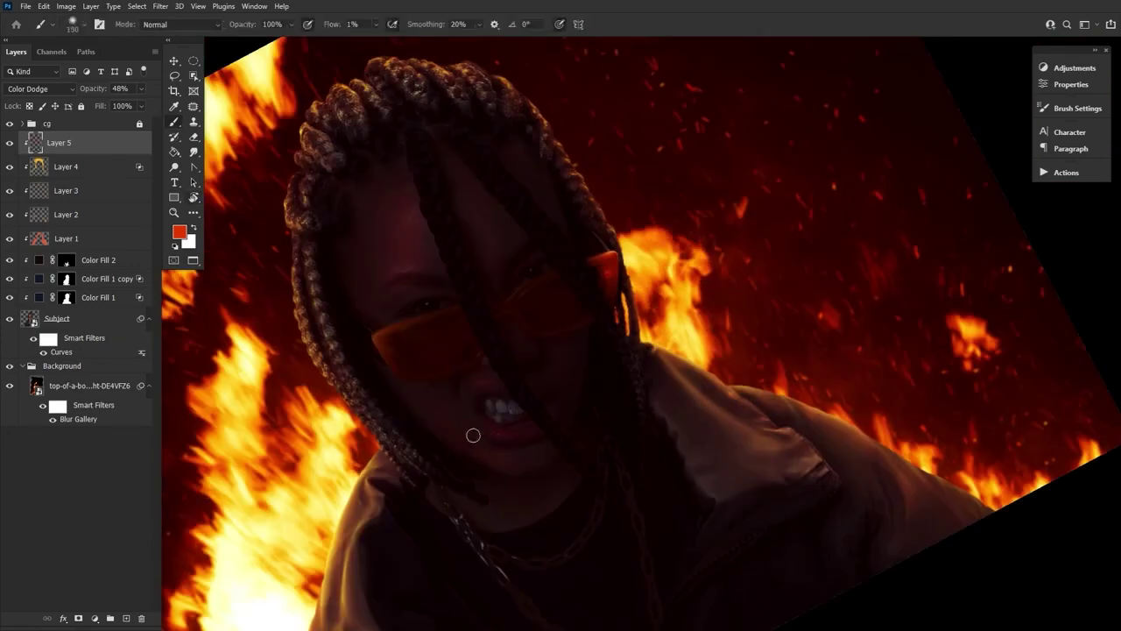
Add subtle reddish light to the chin, lips and nose, reducing the brush from about 150 px to 35 px
key(bracketleft)
key(bracketleft)
key(bracketleft)
drag(586, 522, 419, 520)
key(bracketleft)
key(bracketleft)
key(bracketleft)
key(bracketleft)
key(bracketleft)
key(bracketleft)
key(bracketleft)
key(bracketleft)
key(bracketleft)
key(bracketleft)
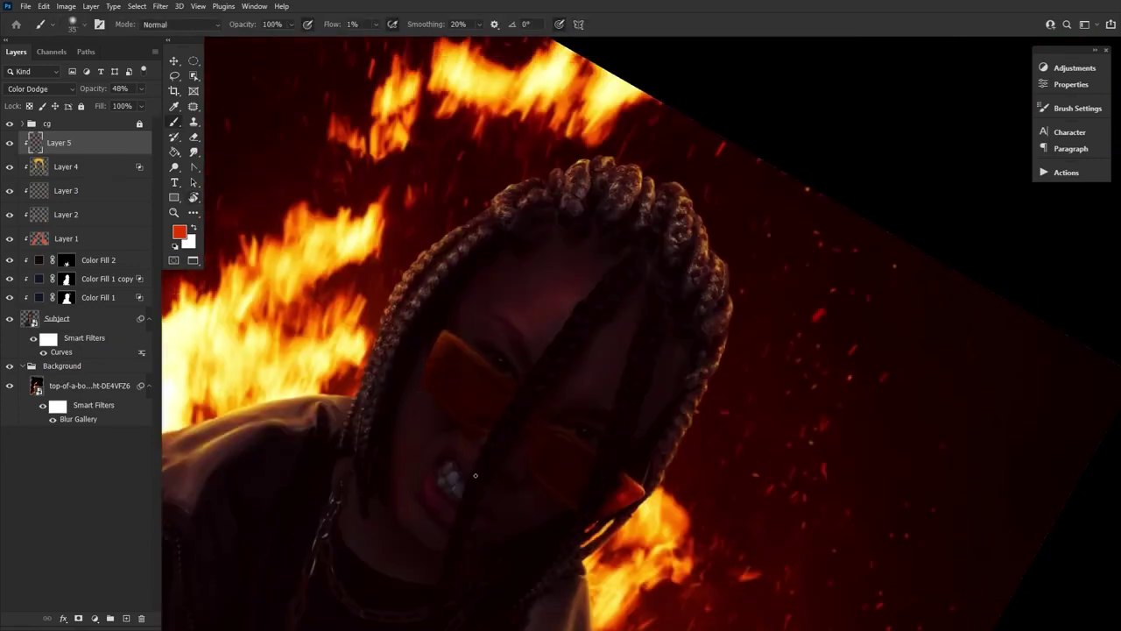
Build up the reddish light on the facial features at 1% flow, varying the brush size
key(bracketright)
key(bracketright)
key(bracketright)
key(bracketright)
key(bracketright)
key(bracketright)
key(bracketright)
key(bracketright)
key(bracketright)
key(bracketright)
key(bracketright)
key(bracketright)
key(bracketleft)
key(bracketleft)
key(bracketleft)
key(bracketleft)
key(bracketleft)
key(bracketleft)
key(bracketleft)
key(bracketleft)
key(bracketleft)
key(bracketleft)
mouse_move(663, 516)
mouse_down()
mouse_move(671, 432)
mouse_move(493, 242)
mouse_up()
Spread faint reddish light over the cheek beside the glasses with a brush of about 300 px
key(bracketright)
key(bracketright)
key(bracketright)
key(bracketright)
key(bracketright)
key(bracketright)
key(bracketright)
key(bracketright)
key(bracketright)
key(bracketright)
key(bracketright)
key(bracketright)
key(bracketright)
key(bracketright)
key(bracketright)
key(bracketright)
key(bracketright)
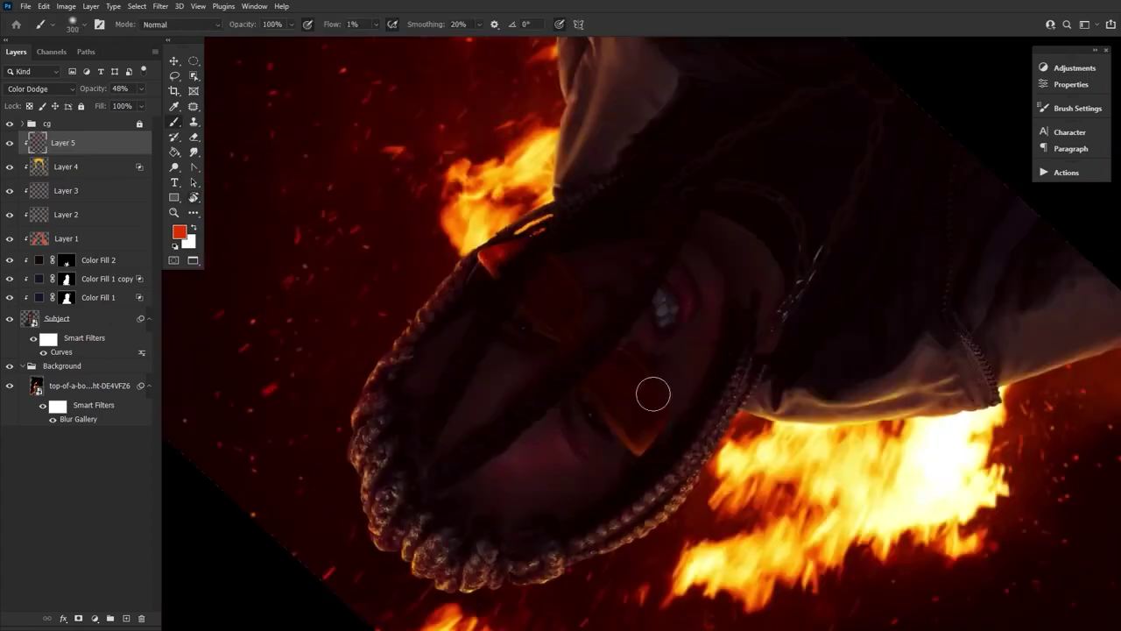
drag(768, 273, 676, 365)
Paint reddish light along the jacket's right sleeve and shoulder with a brush of about 100 px
key(bracketright)
key(bracketright)
key(bracketright)
drag(461, 104, 478, 326)
key(bracketleft)
key(bracketleft)
key(bracketleft)
key(bracketleft)
key(bracketleft)
key(bracketleft)
key(bracketleft)
key(bracketleft)
key(bracketleft)
key(bracketleft)
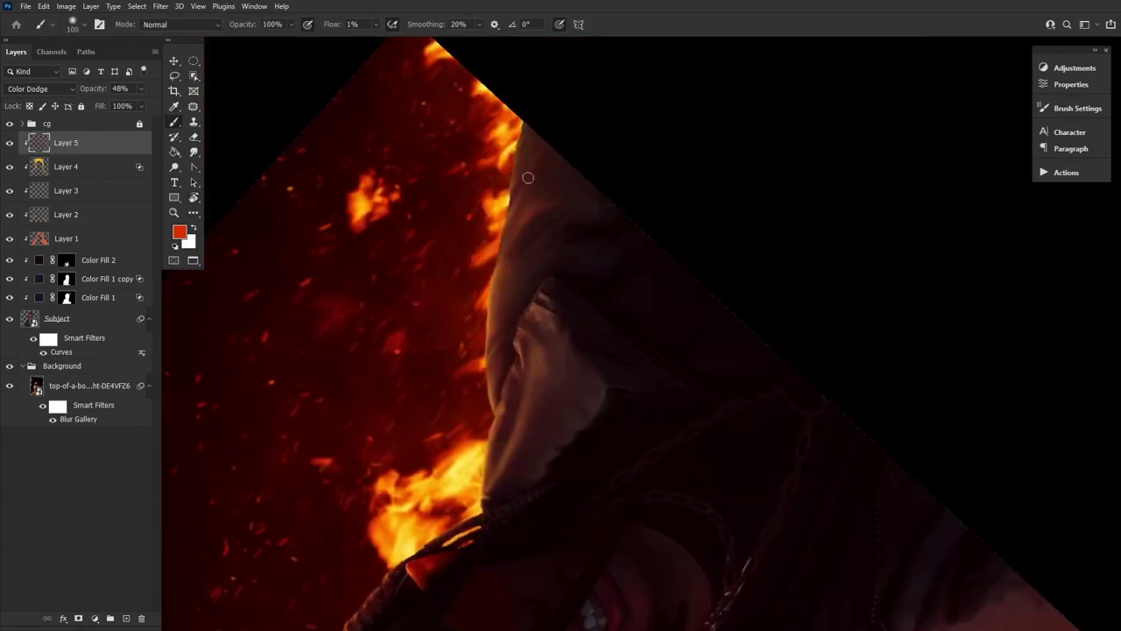
drag(529, 178, 745, 382)
drag(537, 116, 497, 448)
Broaden the faint reddish light over the jacket and face with the brush enlarged to about 400 px
key(bracketleft)
key(bracketleft)
key(bracketleft)
key(bracketright)
key(bracketright)
key(bracketright)
key(bracketright)
key(bracketright)
key(bracketright)
key(bracketright)
key(bracketright)
key(bracketright)
right_click(494, 209)
right_click(463, 359)
click(896, 137)
key(bracketleft)
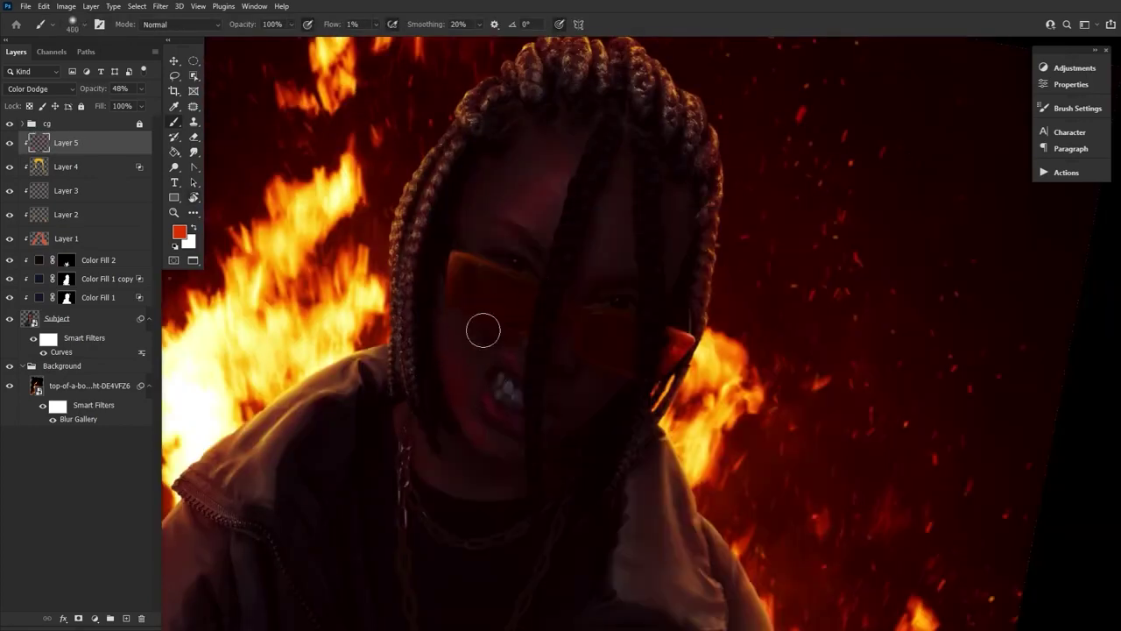
Paint faint reddish light from the forehead down to the jaw and neck, varying the brush size up to about 900 px
key(bracketright)
key(bracketright)
key(bracketright)
key(bracketright)
key(bracketright)
key(bracketright)
key(bracketright)
key(bracketleft)
key(bracketleft)
key(bracketleft)
key(bracketleft)
key(bracketleft)
key(bracketleft)
key(bracketleft)
key(bracketleft)
key(bracketleft)
key(bracketleft)
key(bracketleft)
key(bracketleft)
key(bracketleft)
key(bracketleft)
key(bracketleft)
key(bracketleft)
key(bracketright)
key(bracketright)
key(bracketright)
key(bracketright)
key(bracketright)
key(bracketright)
key(bracketright)
key(bracketright)
key(bracketright)
key(bracketright)
key(bracketright)
key(bracketright)
key(bracketright)
key(bracketright)
key(bracketright)
key(bracketright)
key(bracketright)
key(bracketright)
key(bracketright)
key(bracketright)
key(bracketright)
mouse_move(580, 125)
mouse_down()
mouse_move(551, 241)
mouse_move(444, 459)
mouse_up()
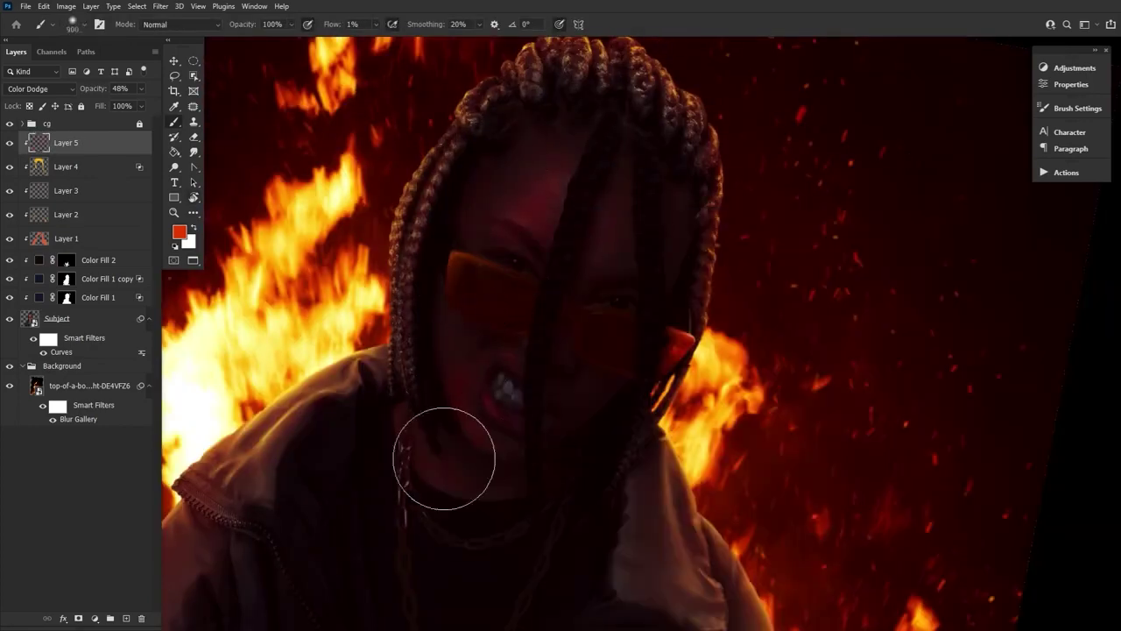
Refine the reddish light on the face and glasses at 1% flow, alternating between smaller and larger brushes
key(bracketleft)
key(bracketleft)
key(bracketleft)
key(bracketleft)
key(bracketleft)
key(bracketleft)
key(bracketleft)
key(bracketleft)
key(bracketleft)
key(bracketleft)
key(bracketleft)
key(bracketleft)
key(bracketleft)
key(bracketleft)
key(bracketright)
key(bracketright)
key(bracketright)
key(bracketright)
key(bracketleft)
key(bracketleft)
key(bracketleft)
key(bracketleft)
key(bracketleft)
key(bracketleft)
key(bracketleft)
key(bracketright)
key(bracketright)
key(bracketright)
key(bracketright)
key(bracketright)
key(bracketright)
key(bracketright)
key(bracketright)
key(bracketright)
key(bracketright)
key(bracketright)
key(bracketright)
key(bracketright)
key(Escape)
drag(630, 300, 548, 321)
key(bracketleft)
key(bracketleft)
key(bracketleft)
key(bracketleft)
key(bracketleft)
key(bracketleft)
key(bracketleft)
key(bracketleft)
key(bracketleft)
key(bracketleft)
key(bracketleft)
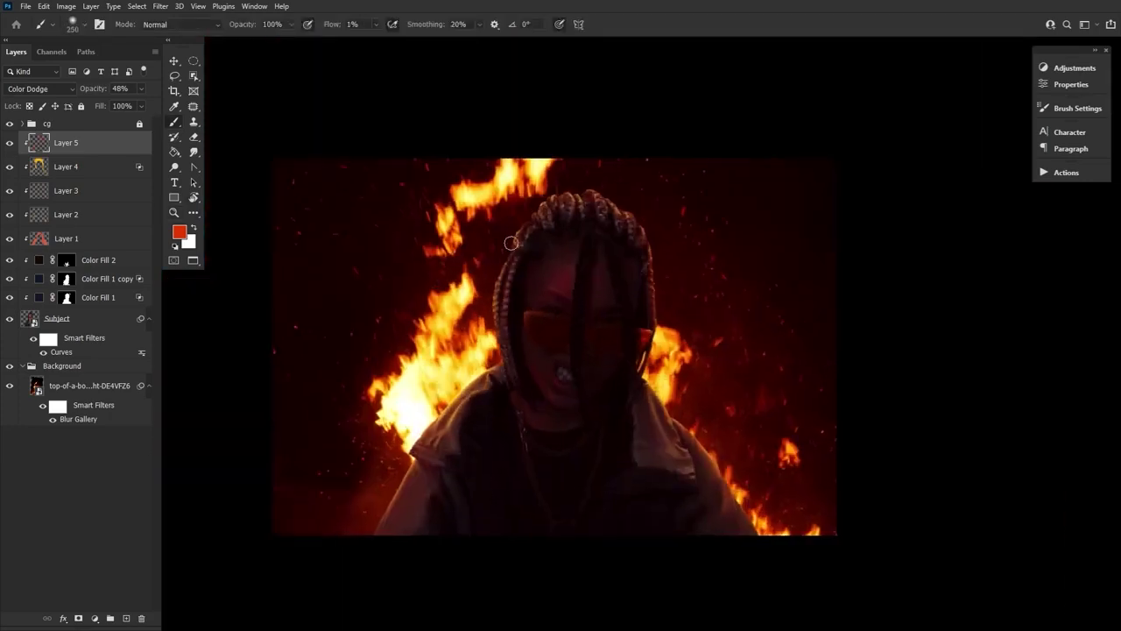
Paint stronger reddish light on the glasses at 15% flow with the brush reduced to about 45 px
key(1)
key(5)
key(bracketright)
key(bracketright)
key(bracketright)
key(bracketleft)
key(bracketleft)
key(bracketleft)
key(bracketleft)
key(bracketleft)
key(bracketleft)
key(bracketleft)
key(r)
mouse_move(628, 276)
mouse_down()
mouse_move(583, 304)
mouse_move(853, 375)
mouse_move(653, 149)
mouse_up()
key(r)
drag(666, 465, 362, 380)
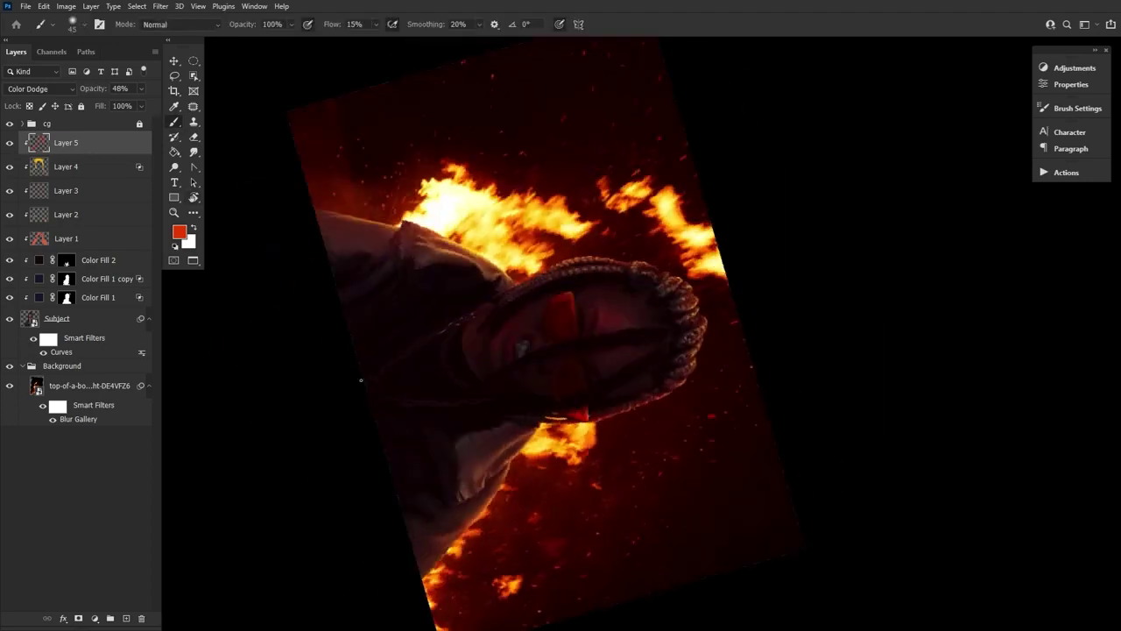
Extend the reddish light along the subject's edges at 15% flow, varying the brush size
key(bracketright)
key(bracketright)
key(bracketright)
key(bracketright)
key(bracketright)
key(bracketright)
key(bracketright)
key(bracketright)
key(bracketright)
key(bracketright)
key(bracketright)
key(bracketright)
key(bracketright)
key(bracketright)
key(bracketleft)
key(bracketleft)
key(bracketleft)
key(bracketleft)
key(bracketleft)
key(bracketleft)
key(bracketleft)
key(r)
drag(613, 254, 526, 263)
Lower the brush flow to 5% and touch up the reddish light around the frame of the glasses
key(shift+0)
key(shift+5)
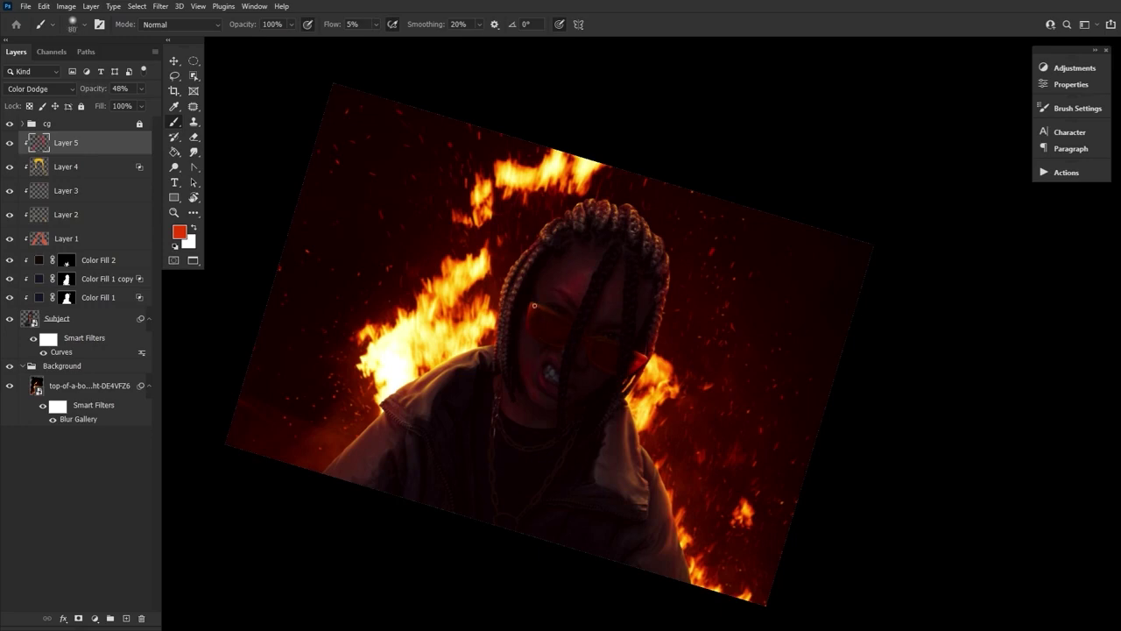
key(bracketleft)
key(bracketleft)
key(bracketright)
key(bracketright)
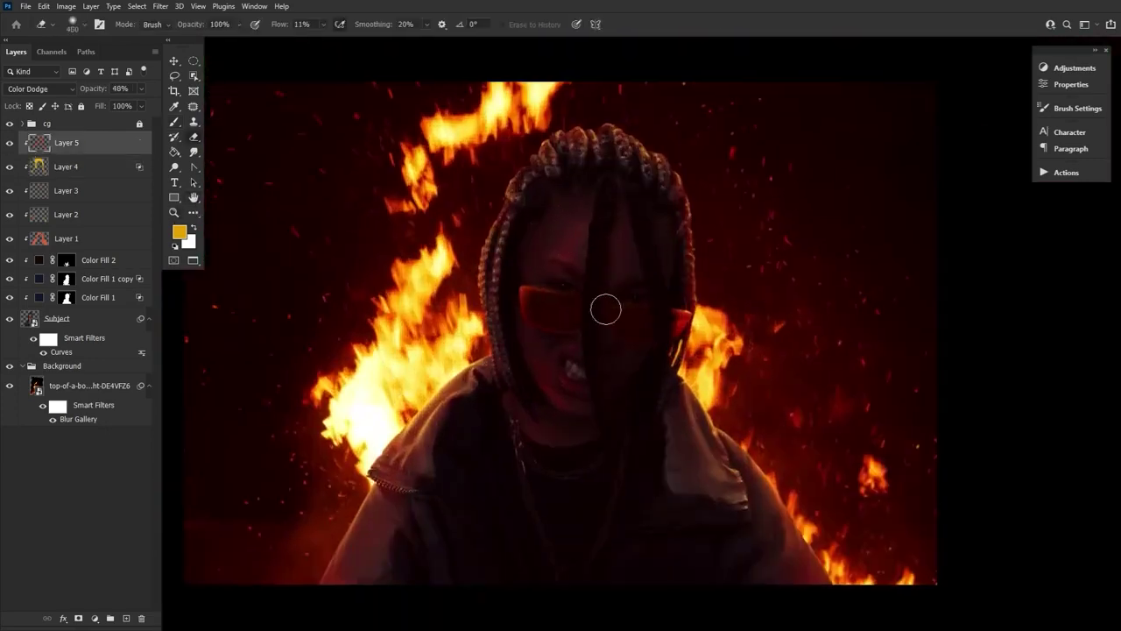
Soften the painted light on the face and braids with the Eraser at 11% flow, varying its size up to about 700 px
key(bracketleft)
key(bracketleft)
key(bracketleft)
key(bracketright)
key(bracketright)
key(bracketright)
key(bracketright)
key(bracketright)
key(bracketright)
key(bracketright)
key(bracketleft)
key(bracketleft)
key(bracketleft)
key(bracketright)
key(bracketright)
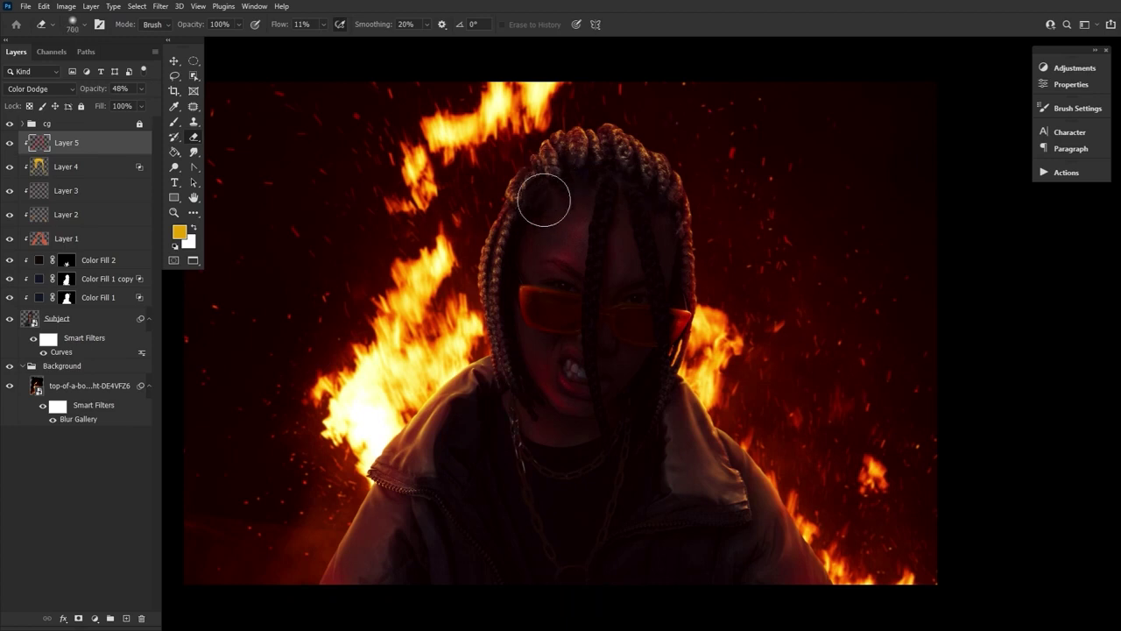
Add a new empty layer above Layer 5 and set its blend mode to Overlay
key(h)
click(126, 618)
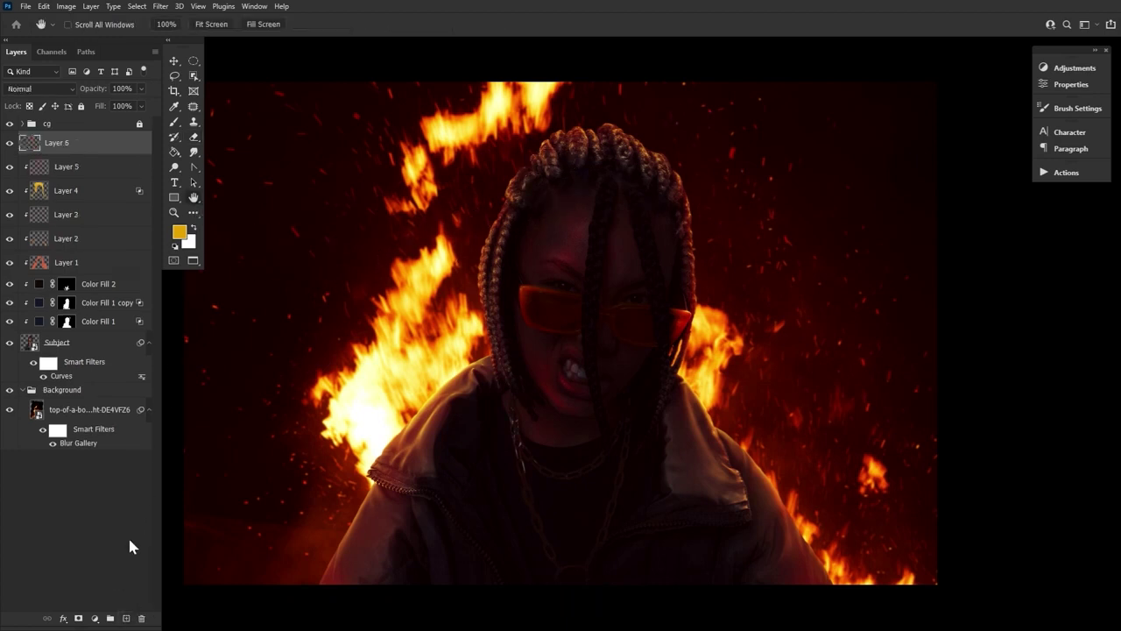
click(57, 89)
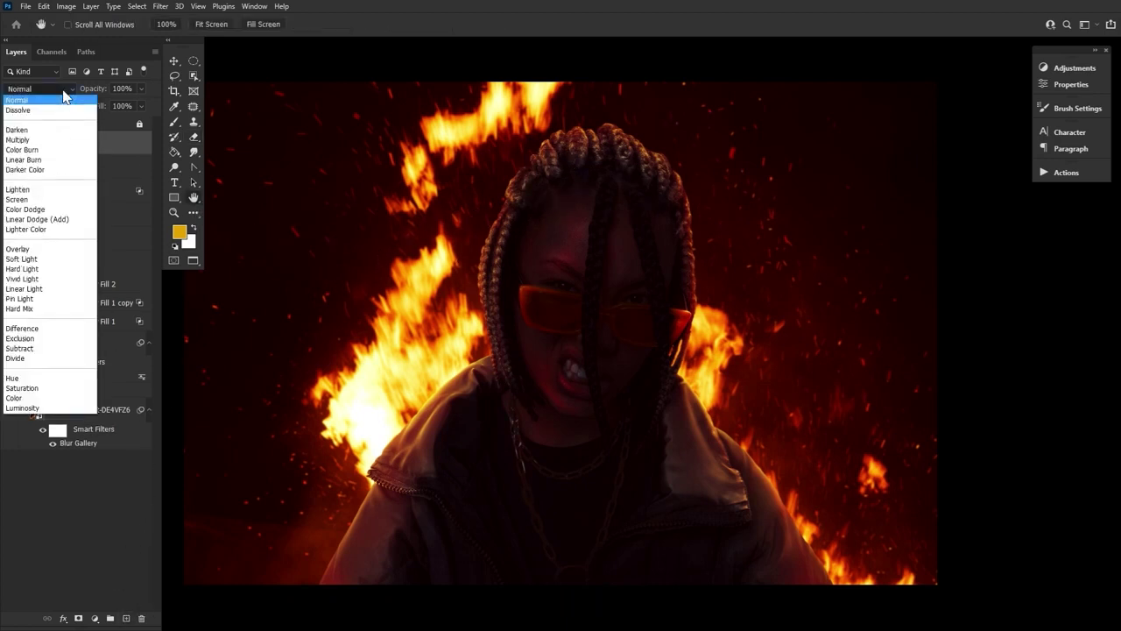
click(51, 249)
Set the foreground colour to the reddish orange ea6024
click(179, 235)
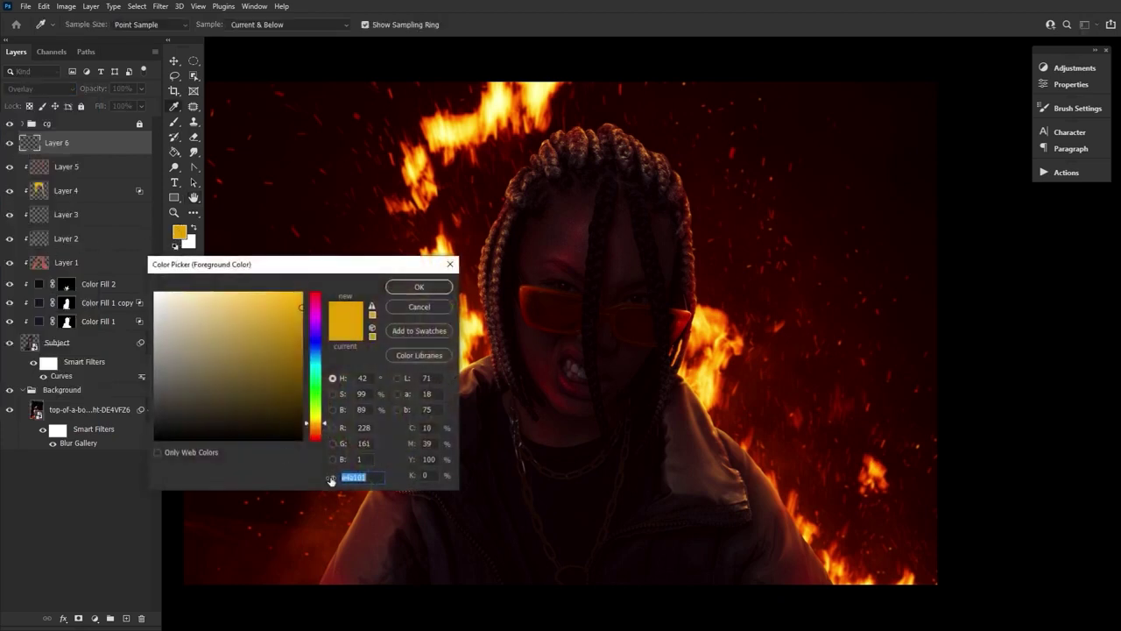
right_click(331, 480)
click(281, 369)
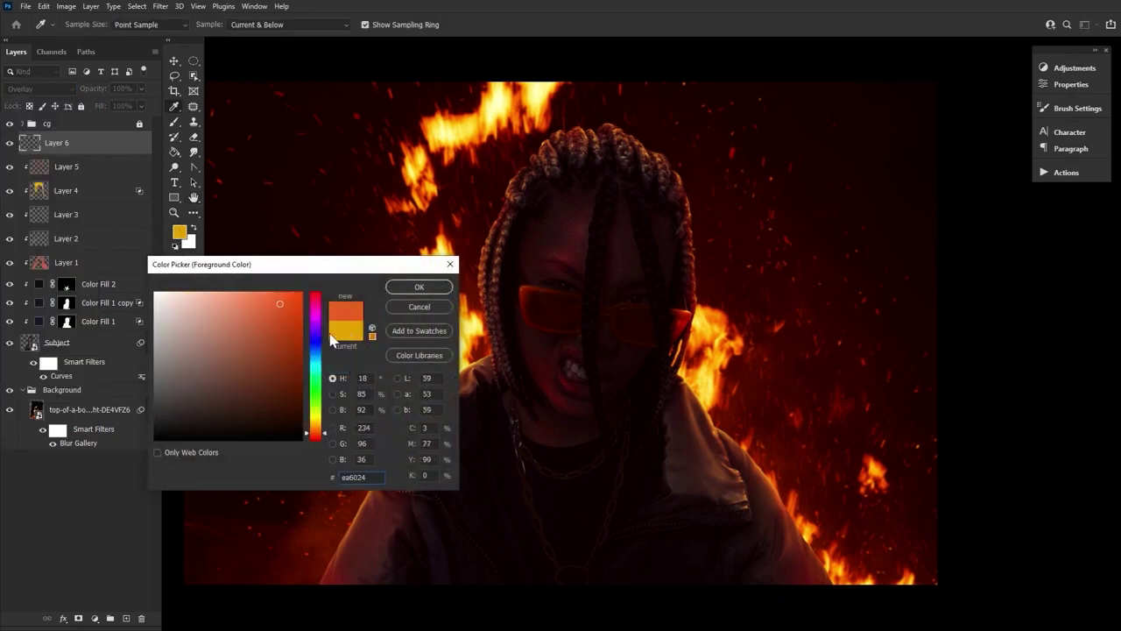
click(412, 291)
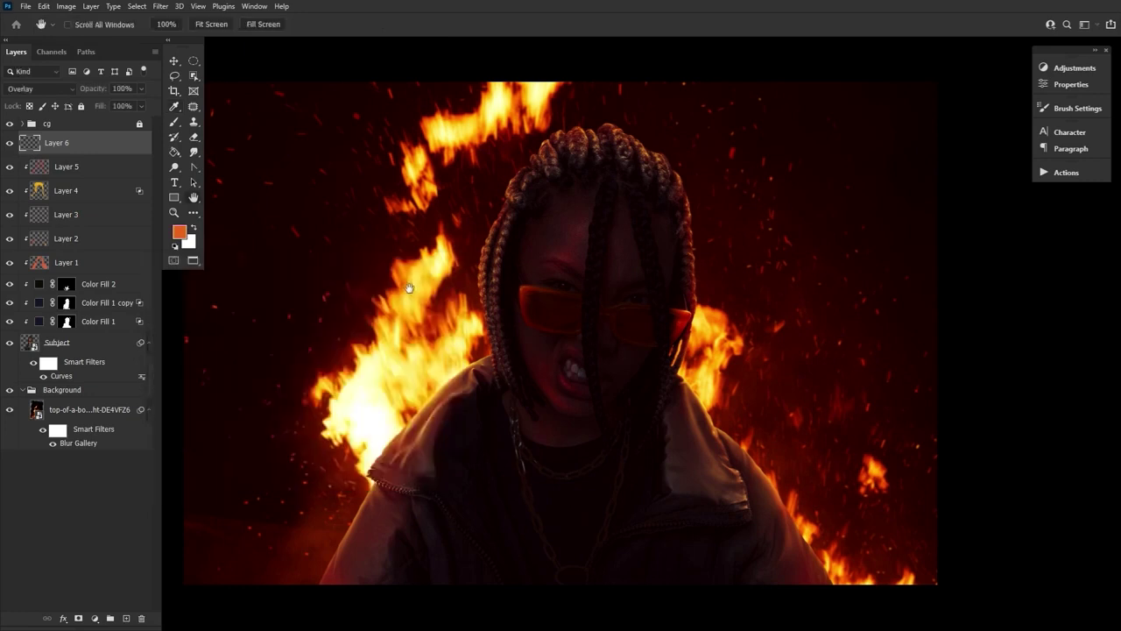
Paint a soft orange glow at 15% flow with a brush of 1700 px or more, and set the Overlay layer's opacity to 72%
click(174, 123)
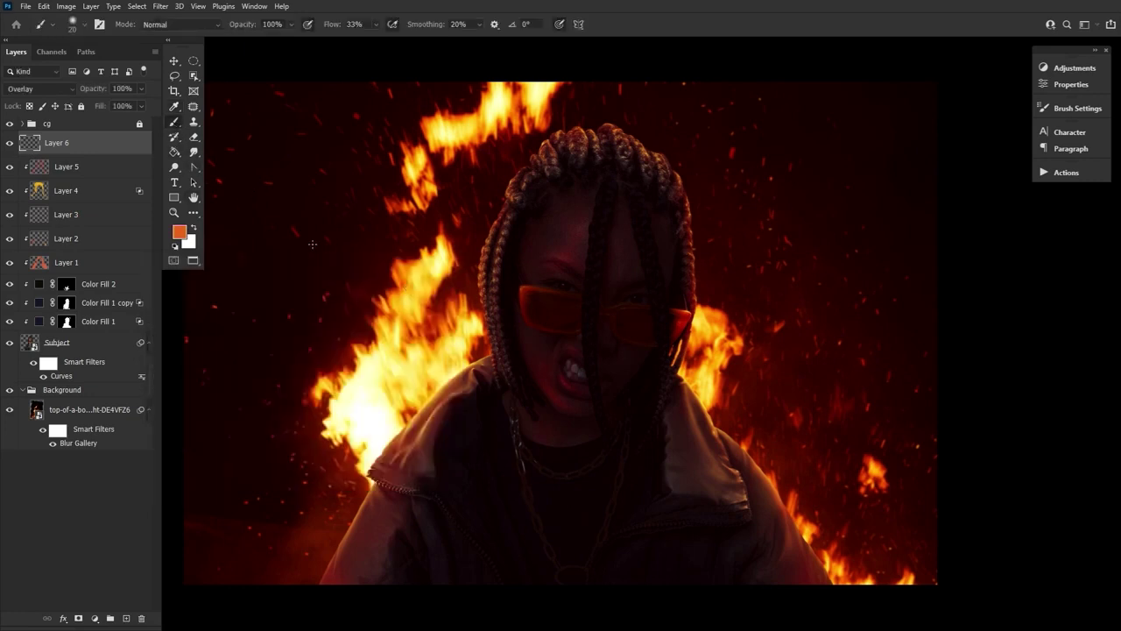
key(bracketright)
key(bracketright)
key(bracketright)
key(bracketright)
key(bracketright)
key(bracketright)
key(bracketright)
key(bracketright)
key(bracketright)
key(bracketright)
key(bracketright)
key(bracketright)
key(bracketright)
key(bracketright)
key(bracketright)
key(bracketright)
key(bracketright)
key(bracketright)
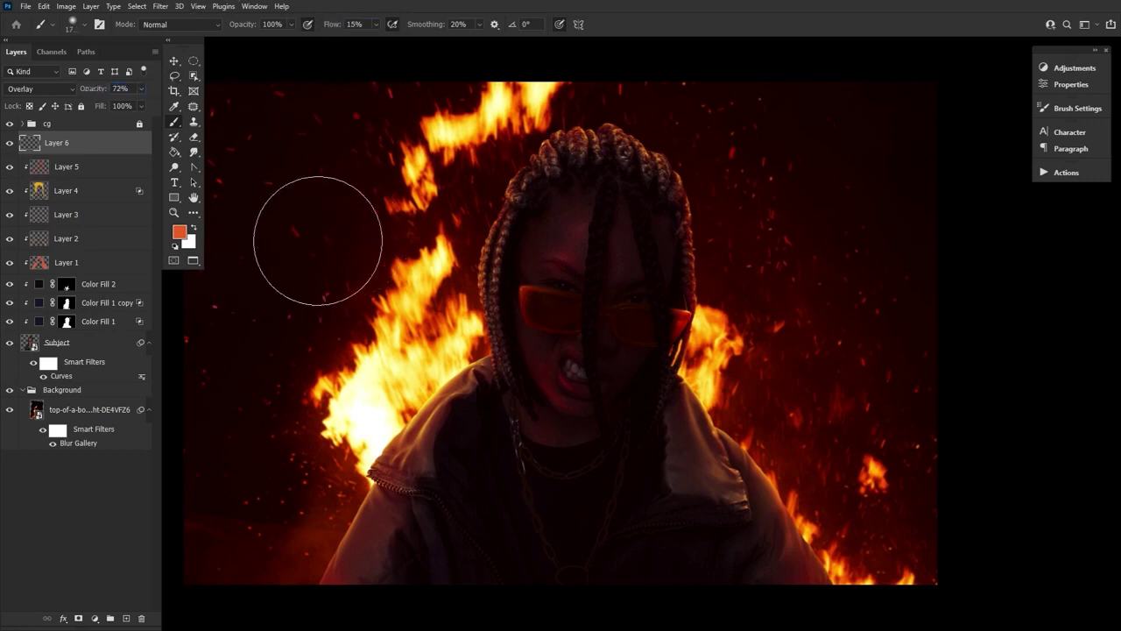
key(bracketright)
key(bracketright)
key(bracketright)
key(bracketright)
key(bracketright)
key(bracketright)
key(bracketright)
key(bracketright)
key(bracketright)
key(bracketright)
key(bracketright)
click(351, 501)
Extend the orange Overlay glow across the fire and the subject's shoulder, varying the brush size around 2000 px
key(bracketleft)
key(bracketleft)
key(bracketleft)
key(bracketleft)
key(bracketleft)
key(bracketleft)
key(bracketleft)
key(bracketleft)
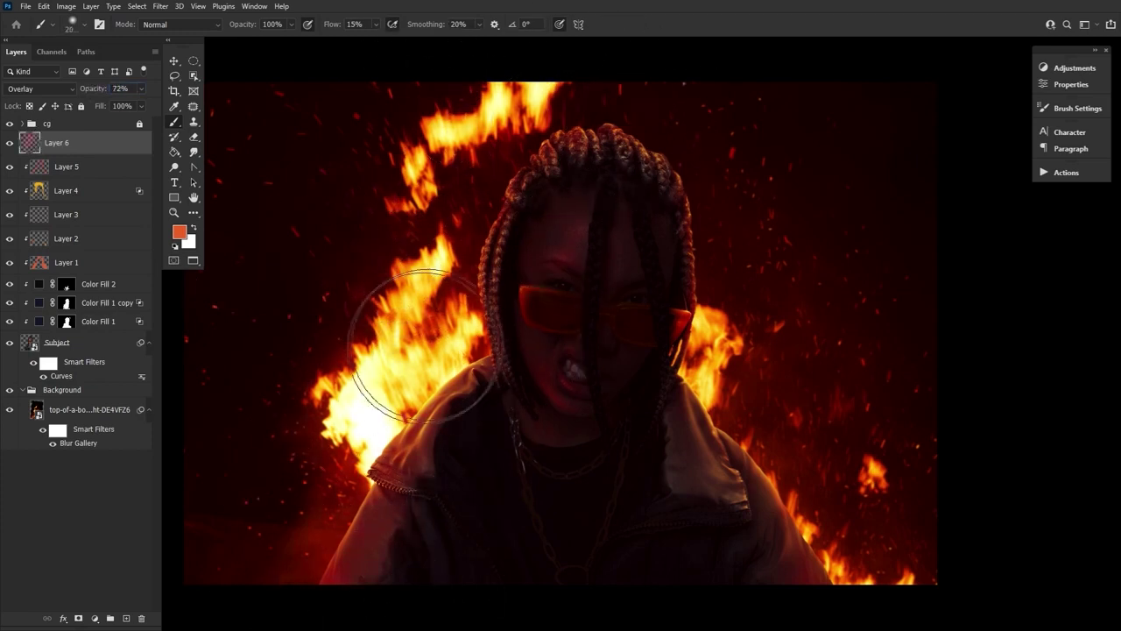
key(bracketleft)
key(bracketleft)
key(bracketleft)
key(bracketleft)
key(bracketright)
key(bracketright)
key(bracketright)
key(bracketright)
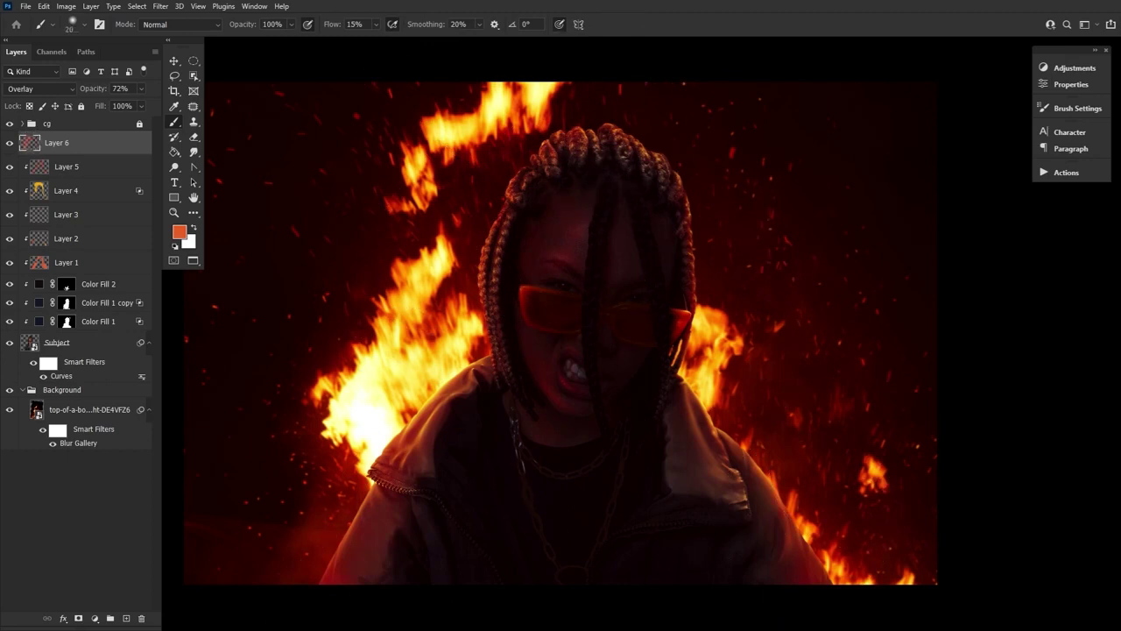
Add another layer on top in Screen mode and set the foreground colour to the light orange fe9729
click(126, 619)
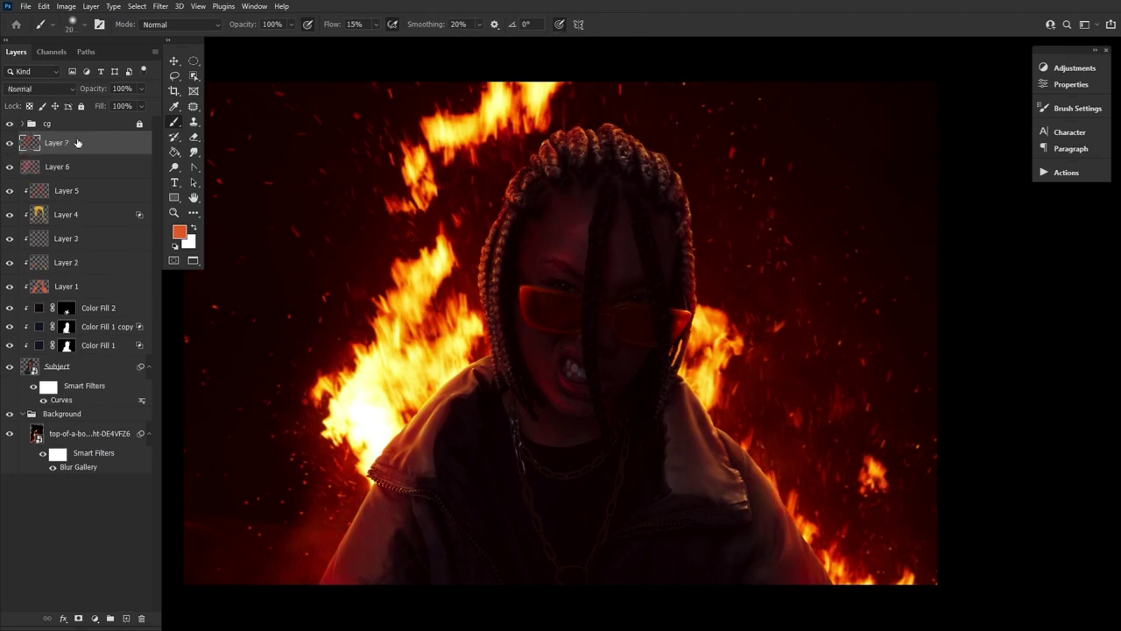
click(39, 89)
click(52, 203)
click(179, 231)
click(318, 428)
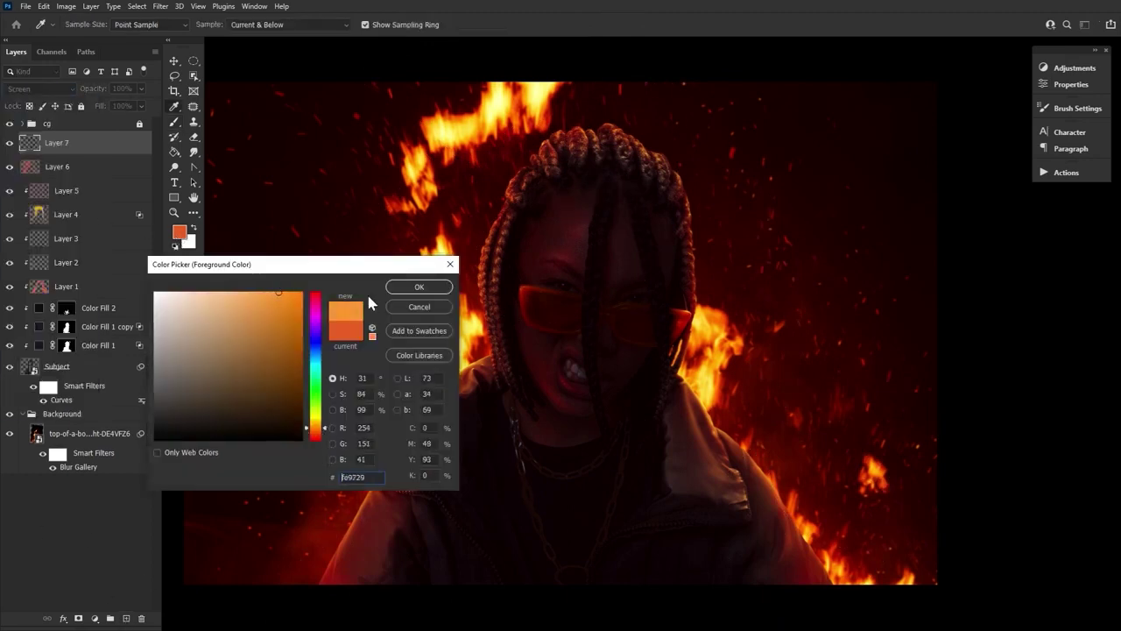
click(418, 286)
mouse_move(413, 238)
mouse_down()
mouse_move(436, 325)
mouse_move(411, 412)
mouse_move(315, 553)
mouse_move(406, 421)
mouse_up()
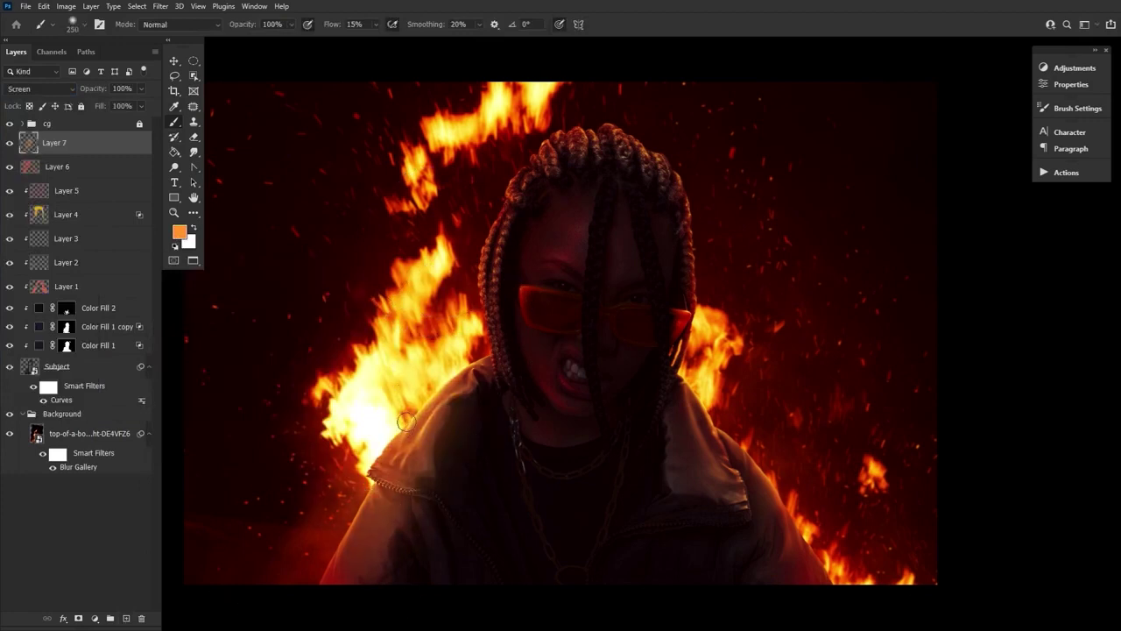
key(ctrl+z)
key(ctrl+z)
Enlarge the brush to about 2300 px, lower its flow to 1%, and choose a deeper, saturated orange as the foreground colour
key(bracketright)
key(bracketright)
key(bracketright)
key(bracketright)
key(bracketright)
key(bracketright)
key(bracketright)
key(bracketright)
key(bracketright)
key(bracketright)
key(bracketright)
key(bracketright)
key(bracketright)
key(bracketright)
key(bracketright)
key(bracketright)
key(bracketright)
key(bracketright)
key(bracketright)
key(bracketright)
key(shift+0)
key(shift+1)
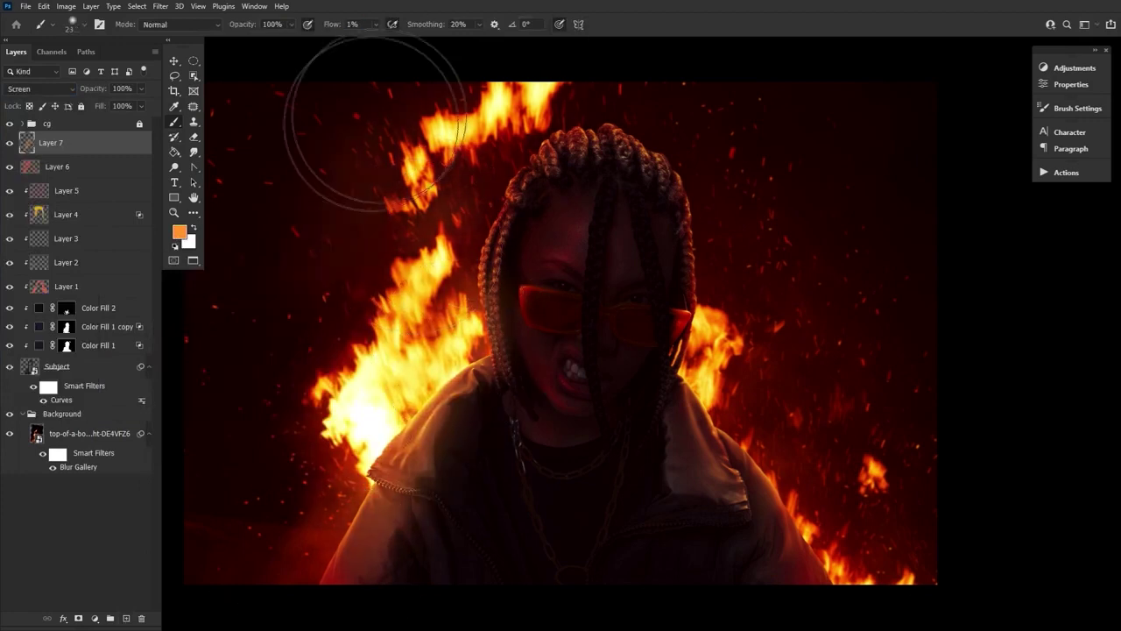
click(39, 88)
click(179, 232)
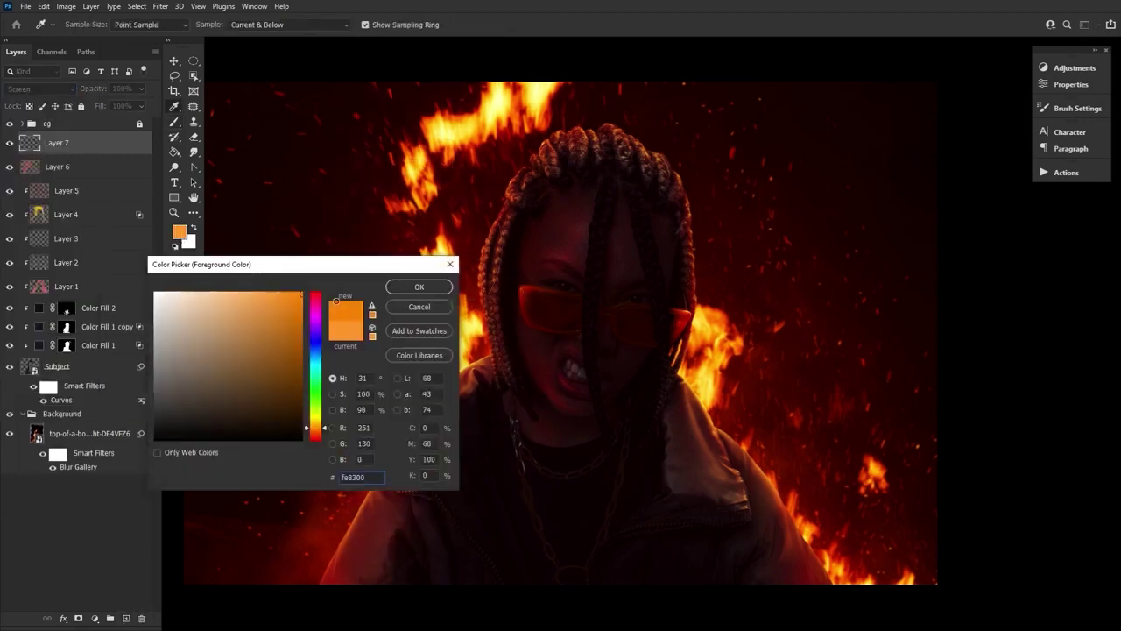
click(320, 431)
click(419, 287)
Paint a faint orange Screen glow over the head and the fire beside the shoulder at 1% flow, varying the brush up to about 2500 px
key(bracketright)
key(bracketright)
key(bracketright)
key(bracketright)
key(bracketright)
key(bracketright)
key(bracketright)
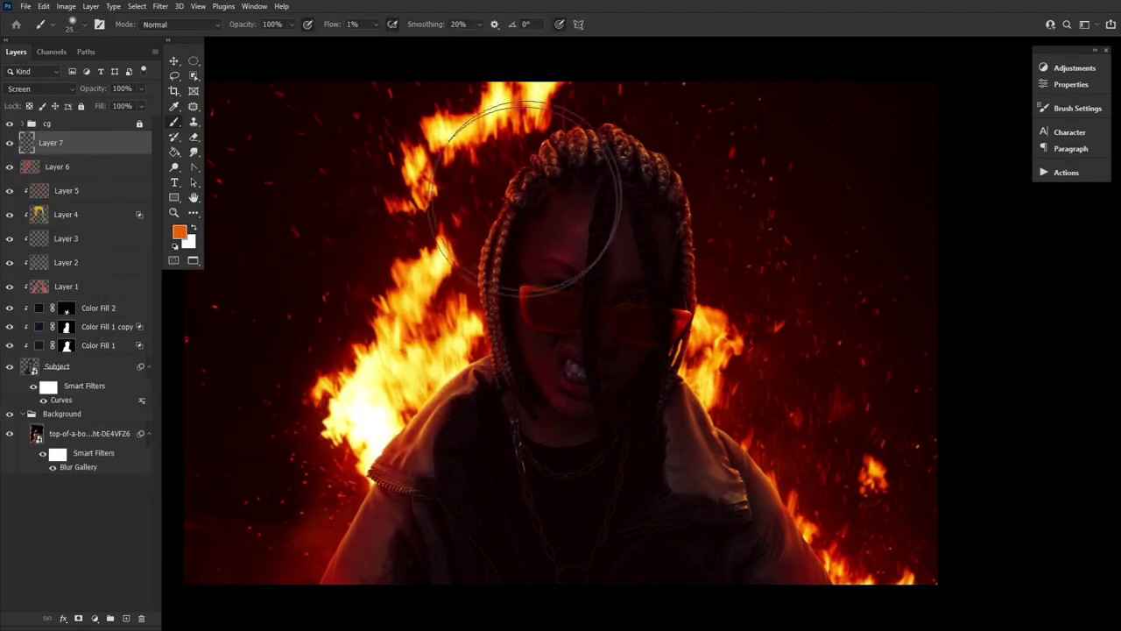
mouse_move(525, 199)
mouse_down()
mouse_move(353, 460)
mouse_move(741, 381)
mouse_up()
key(bracketleft)
key(bracketleft)
key(bracketleft)
key(bracketleft)
key(bracketleft)
key(bracketleft)
key(bracketleft)
key(bracketleft)
key(bracketleft)
key(bracketleft)
key(bracketleft)
key(bracketleft)
key(bracketleft)
key(bracketleft)
key(bracketleft)
key(bracketleft)
key(bracketleft)
key(bracketleft)
key(bracketleft)
key(bracketleft)
key(bracketright)
key(bracketright)
key(bracketright)
key(bracketright)
key(bracketright)
key(bracketright)
key(bracketright)
key(bracketright)
key(bracketright)
key(bracketright)
key(bracketright)
key(bracketright)
key(bracketright)
key(bracketright)
key(bracketright)
key(bracketright)
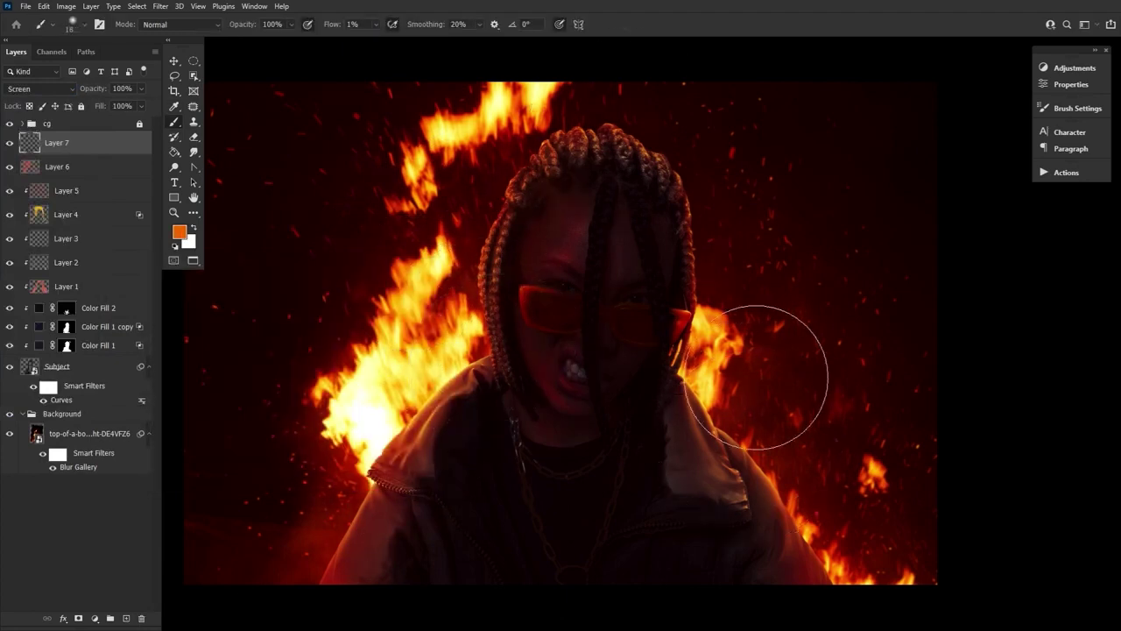
Build up the faint orange glow along the jacket's edges, reducing the brush to about 1200 px and finally 80 px
key(bracketleft)
key(bracketleft)
key(bracketleft)
key(bracketleft)
key(bracketleft)
key(bracketleft)
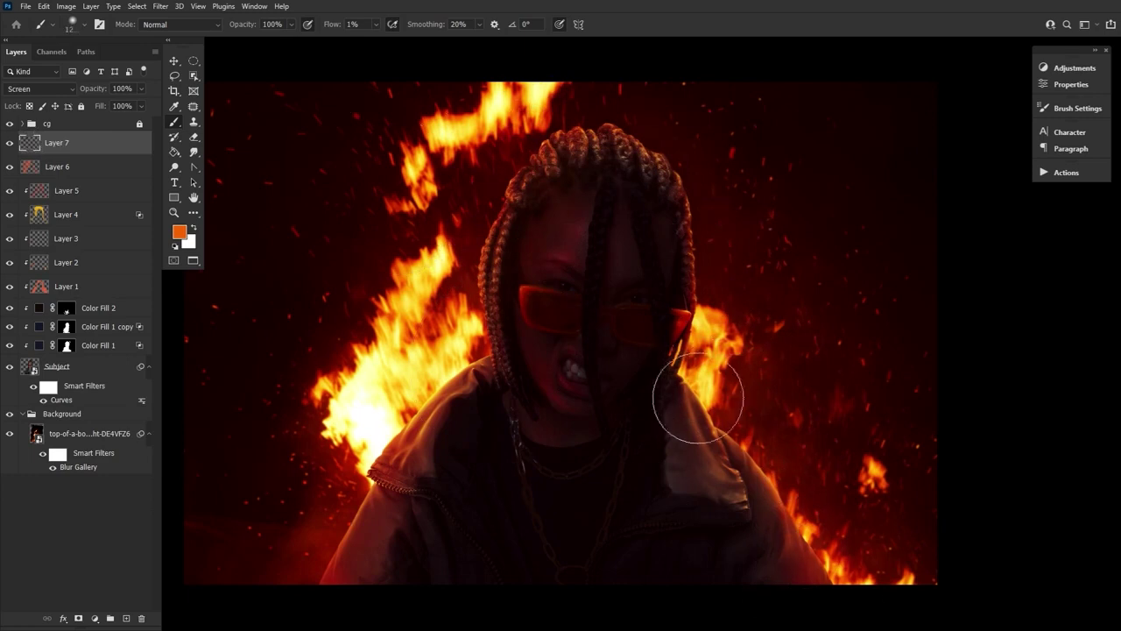
key(bracketleft)
key(bracketleft)
key(bracketleft)
key(bracketleft)
key(bracketleft)
key(bracketleft)
key(bracketleft)
key(bracketleft)
key(bracketleft)
key(bracketleft)
key(bracketleft)
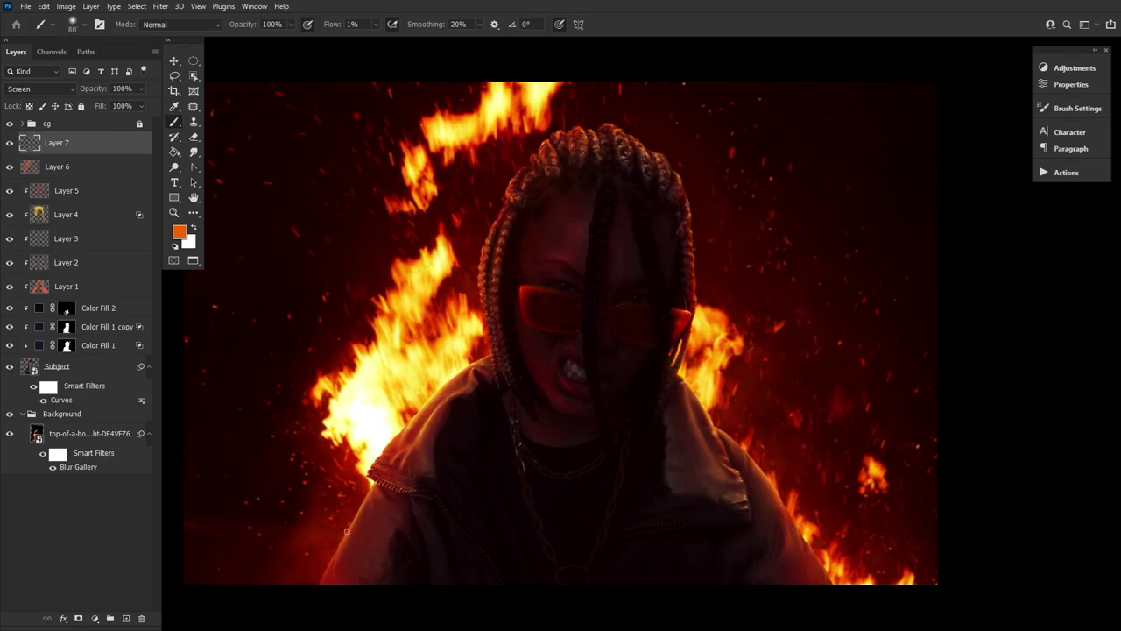
Add a Screen layer between the Background group and the Subject layer, and choose red as the foreground colour
click(61, 413)
click(126, 619)
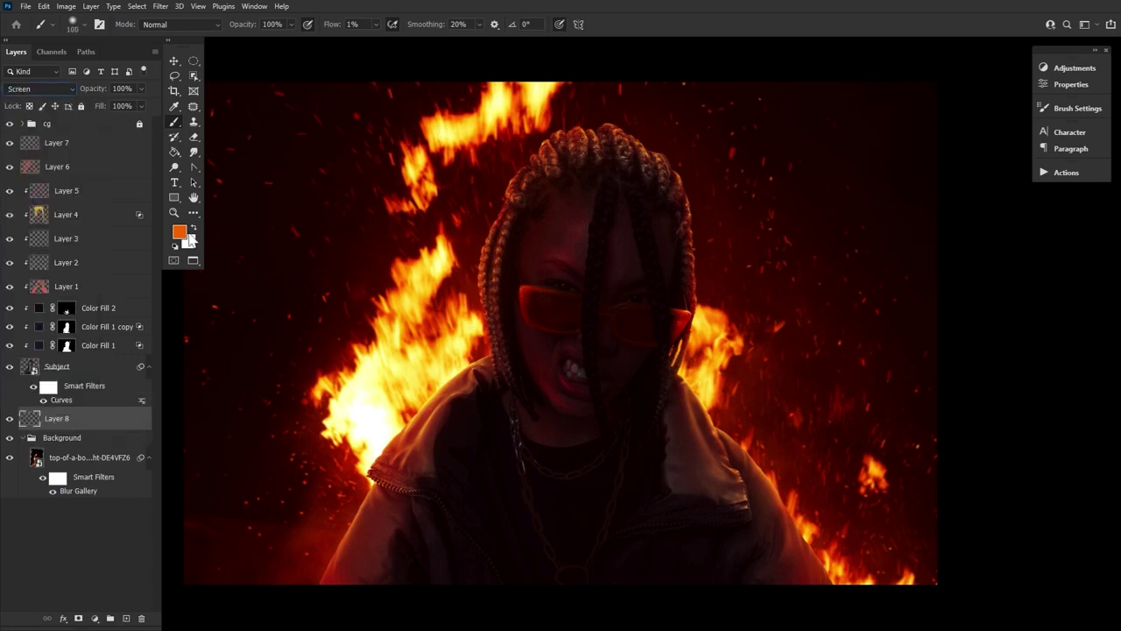
click(180, 231)
click(318, 436)
click(419, 286)
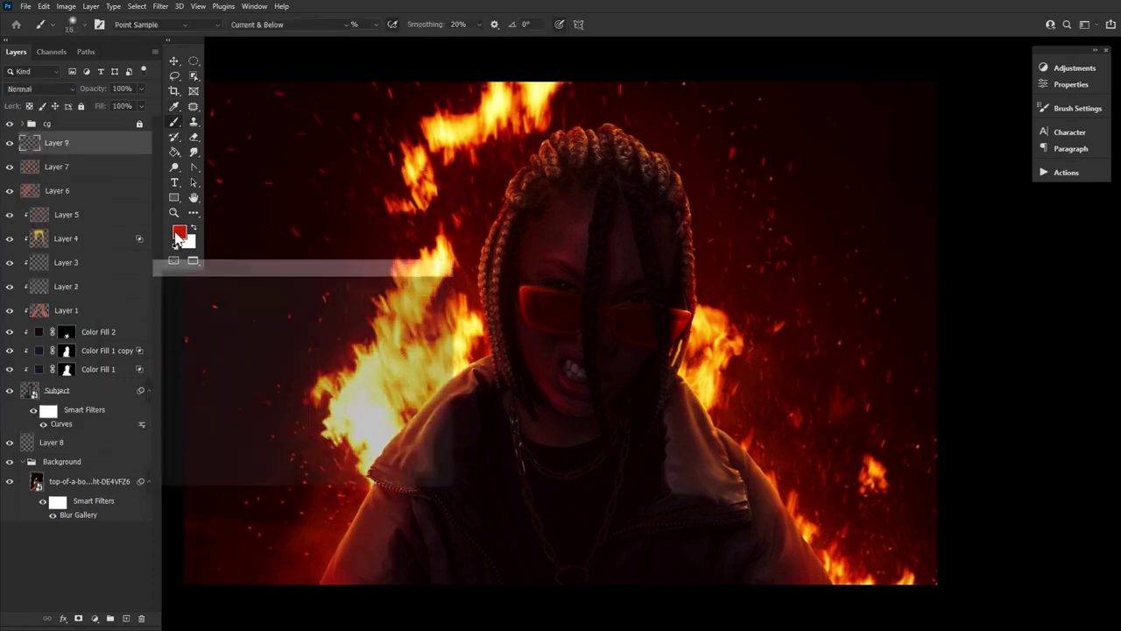
Choose a golden orange foreground colour, paint a faint 1% flow glow beside the shoulder on Layer 9, and soften it with the Eraser
click(179, 231)
click(419, 287)
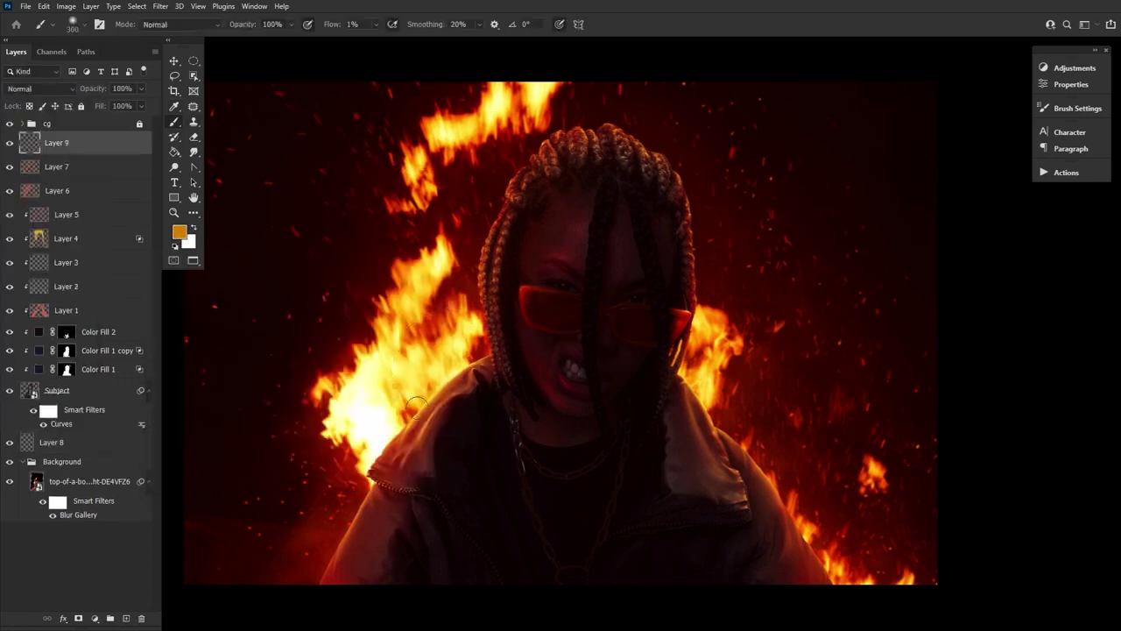
key(e)
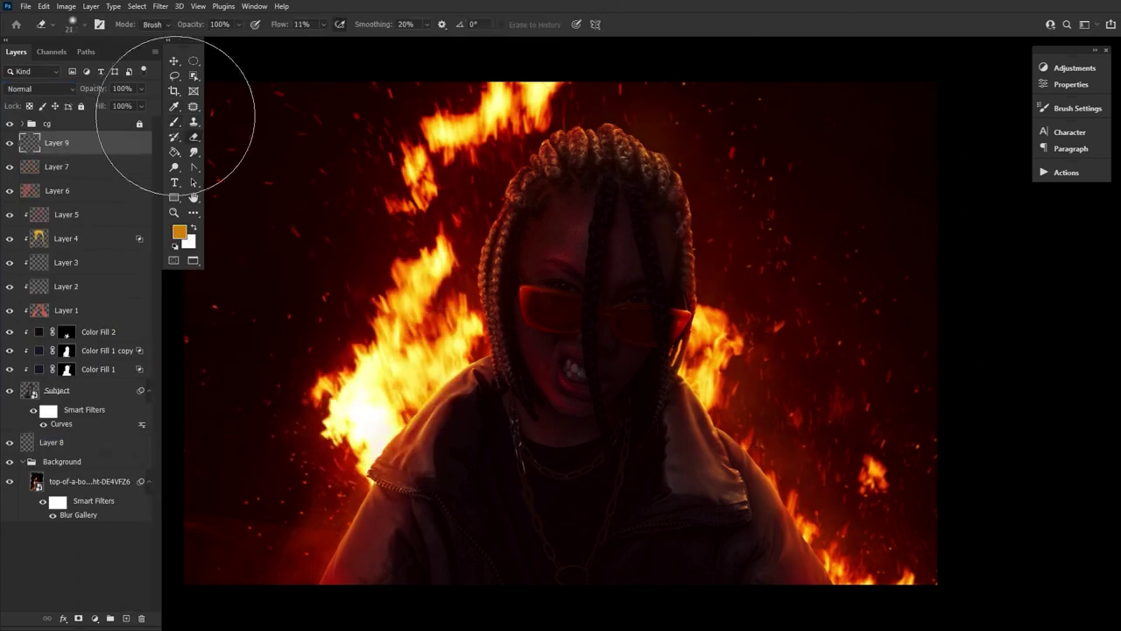
Add a Screen layer above Layer 9, paint a deeper orange glow along the subject's edges at 1% flow, and soften it with the Eraser
key(ctrl+shift+alt+n)
key(shift+alt+s)
click(182, 234)
click(415, 288)
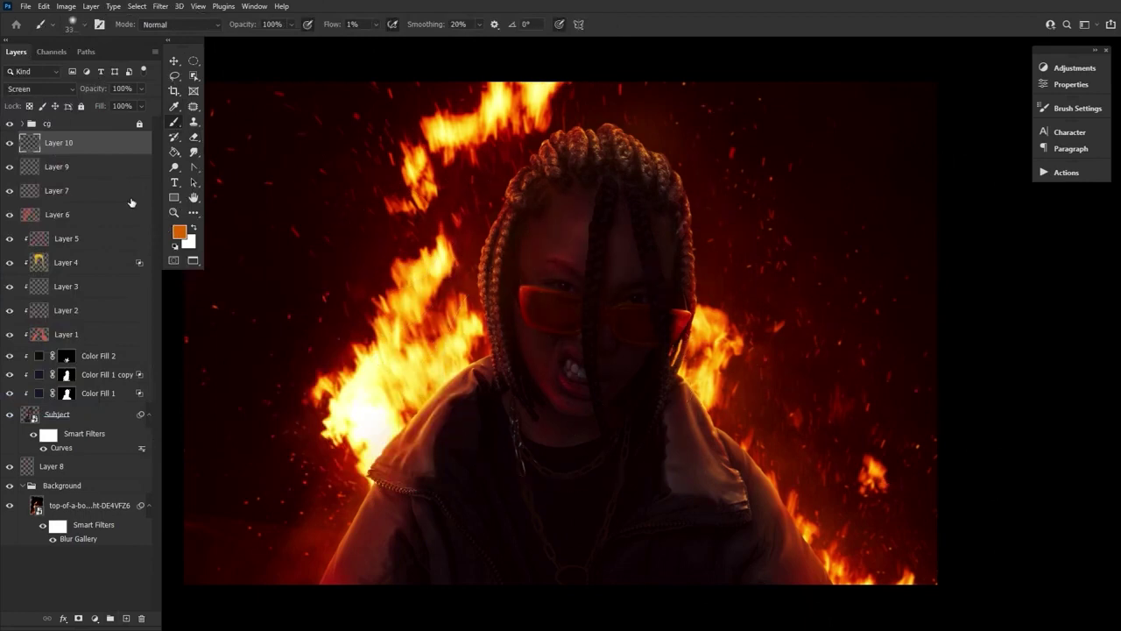
click(180, 231)
click(412, 287)
key(b)
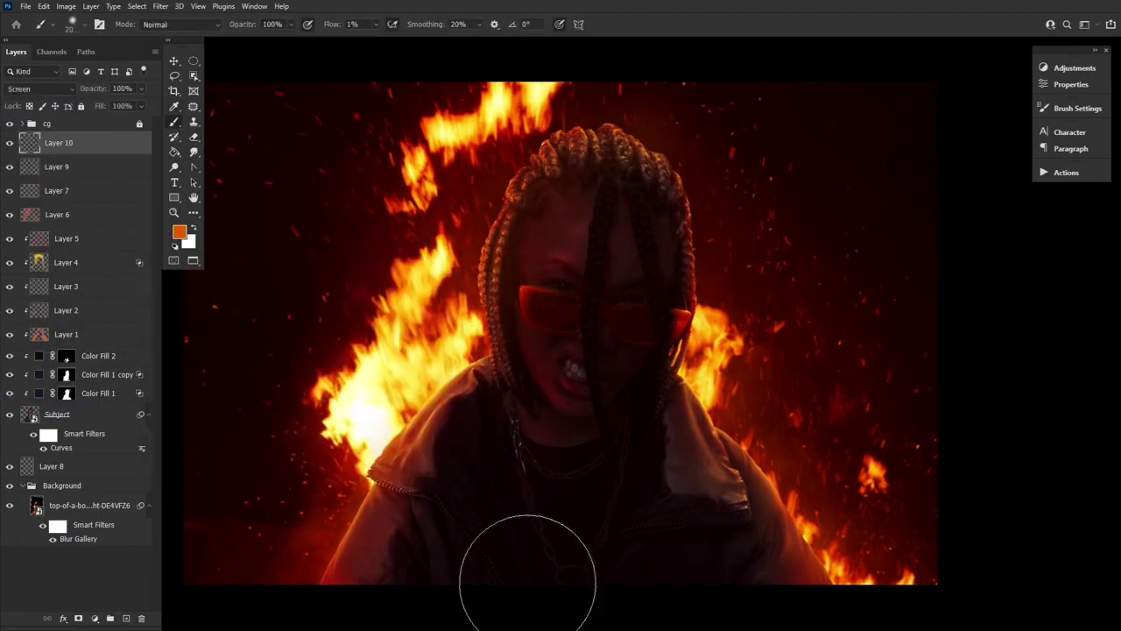
key(e)
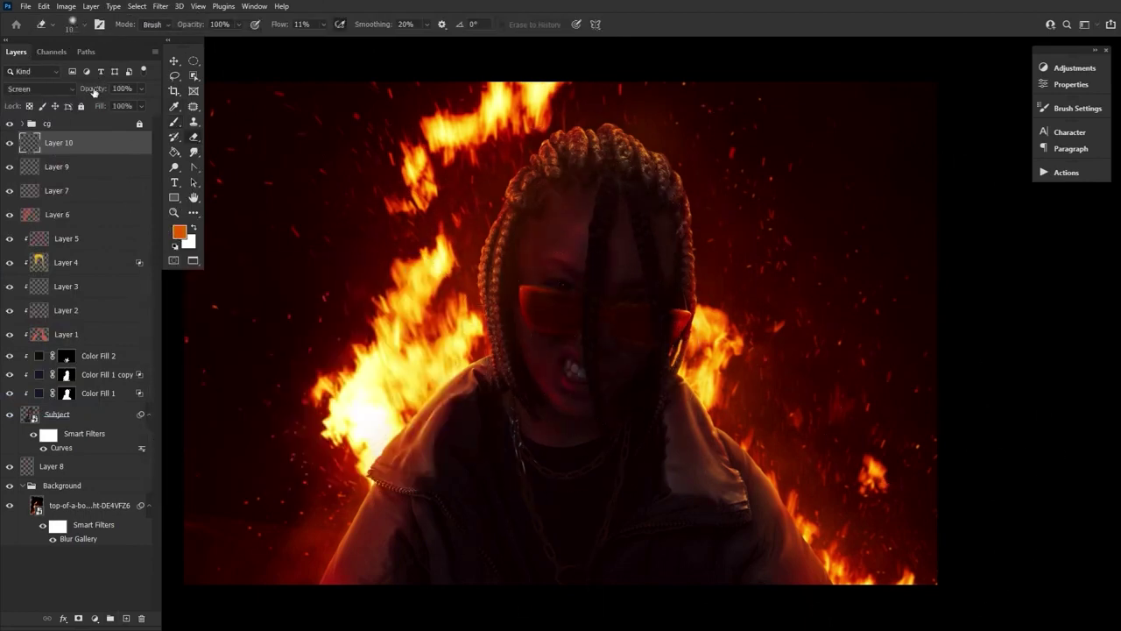
Lower the opacity of Layer 10 to 60% and Layer 7 to 48%, comparing the image with Layer 7 hidden and shown
click(79, 167)
drag(92, 89, 68, 115)
click(79, 190)
click(9, 190)
click(10, 190)
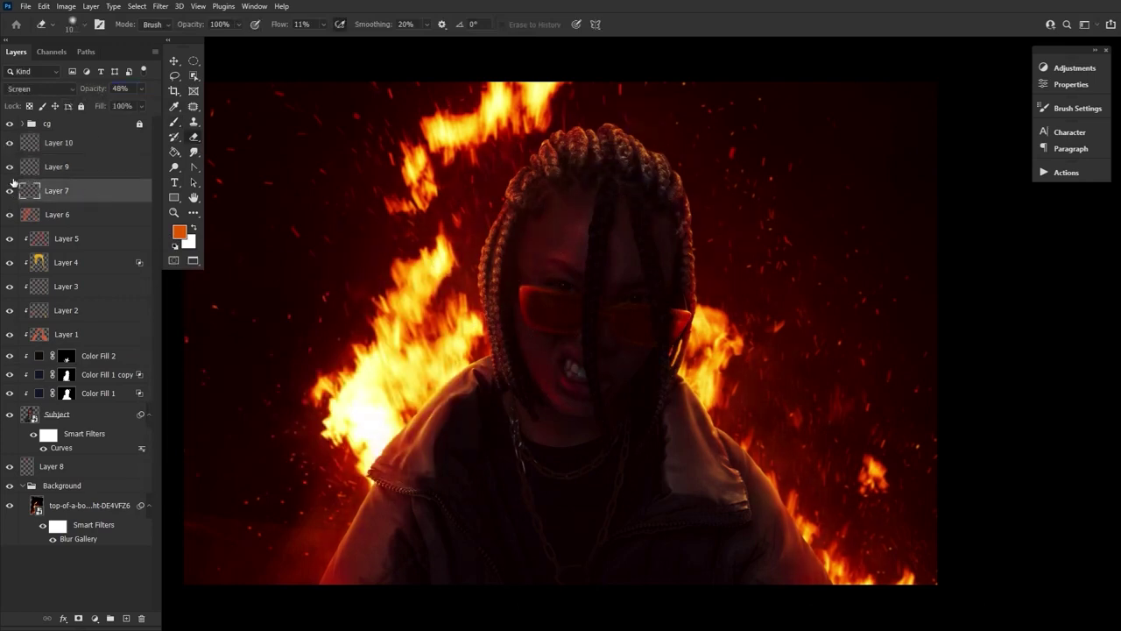
Extend the faint orange glow on Layer 10 around the jacket's sleeve at 1% flow and check the layer's effect
click(79, 143)
key(])
key(b)
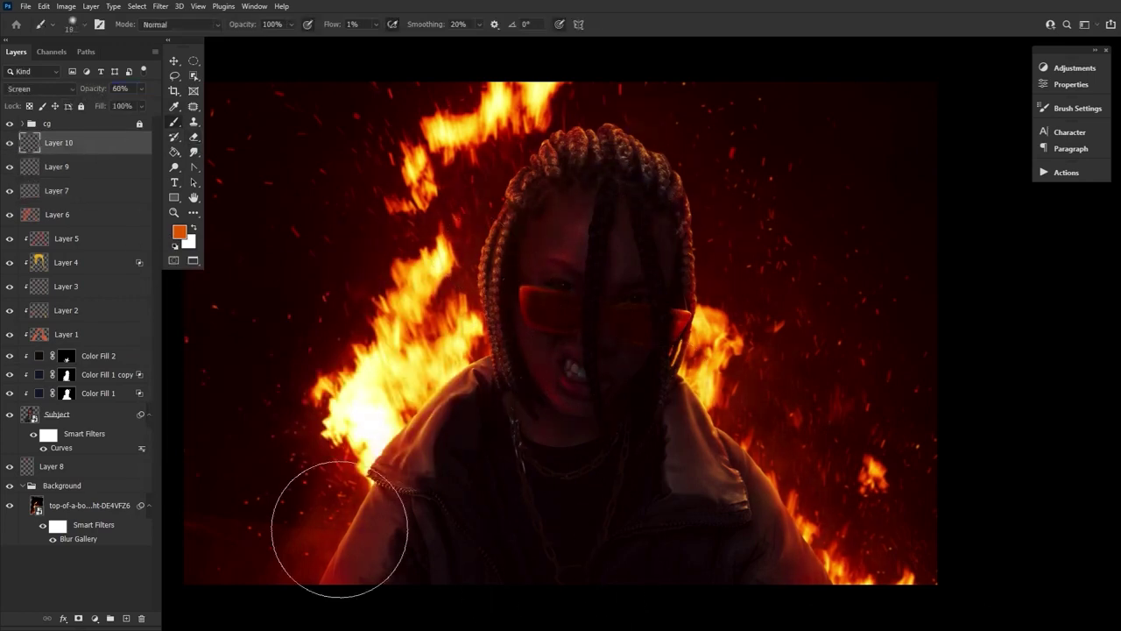
click(9, 143)
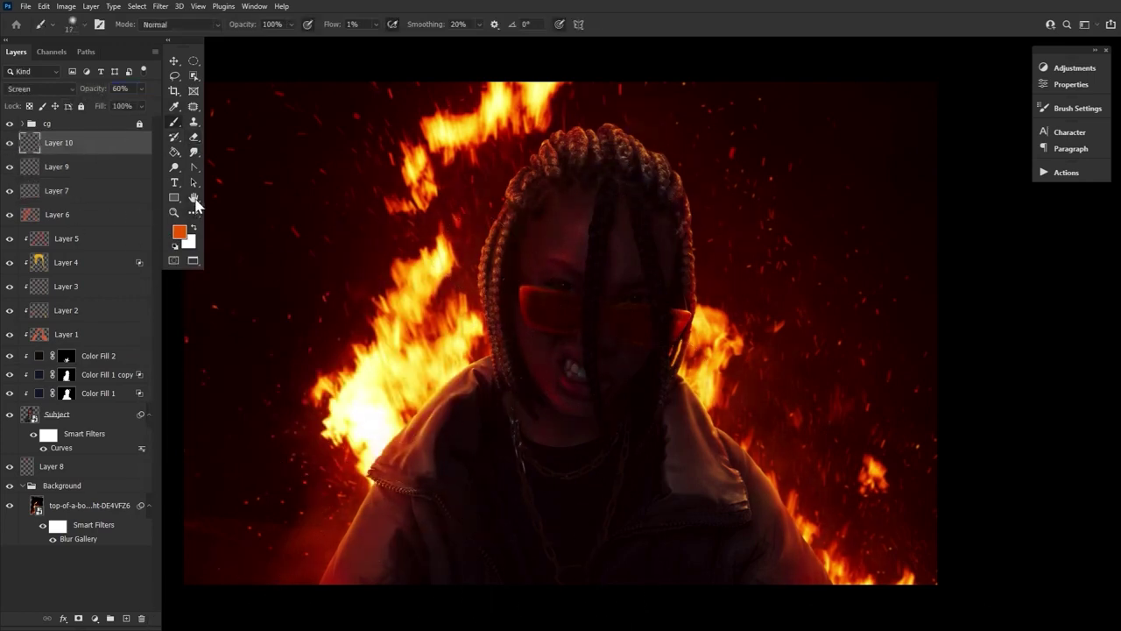
click(194, 199)
Duplicate the Subject layer directly beneath itself and give the copy a Color Overlay of #ffaf3c at 100% opacity
click(85, 419)
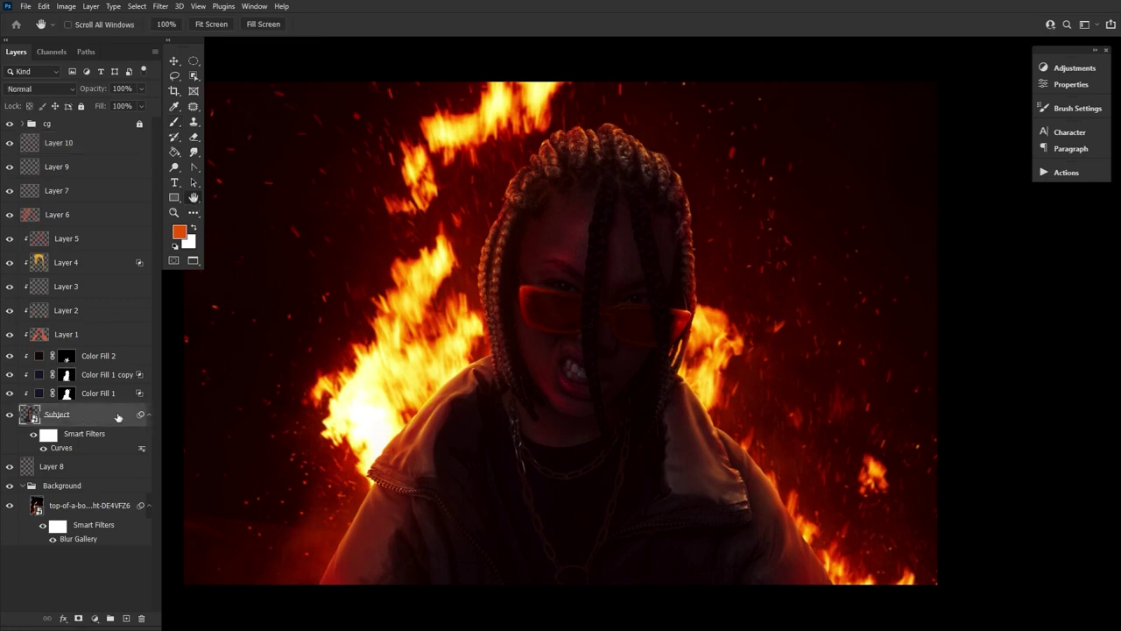
drag(119, 419, 117, 468)
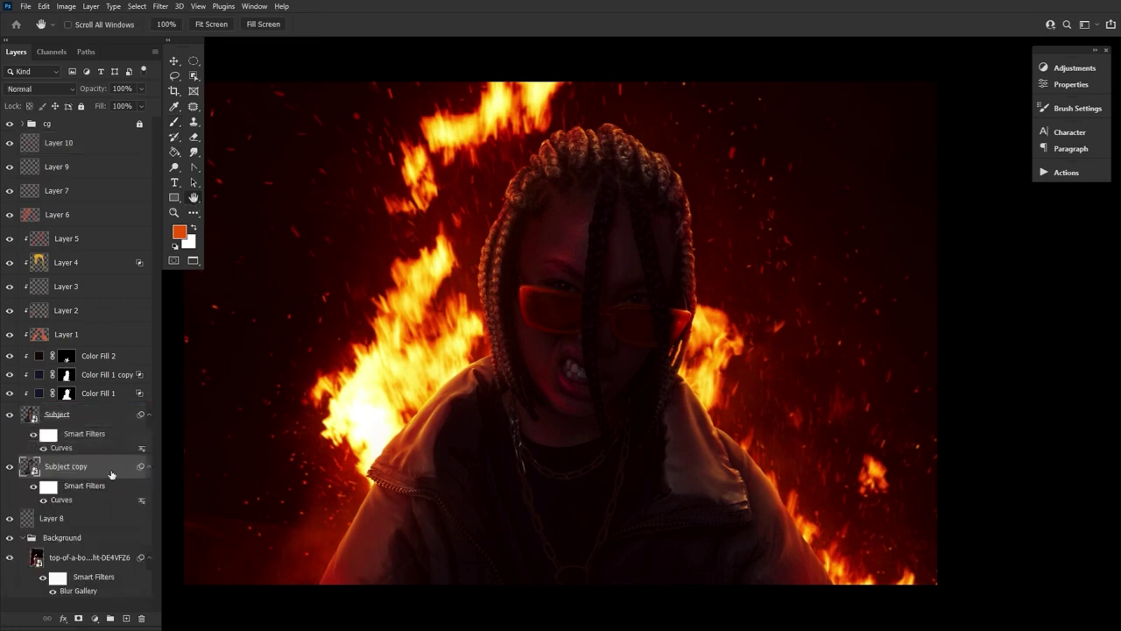
click(63, 619)
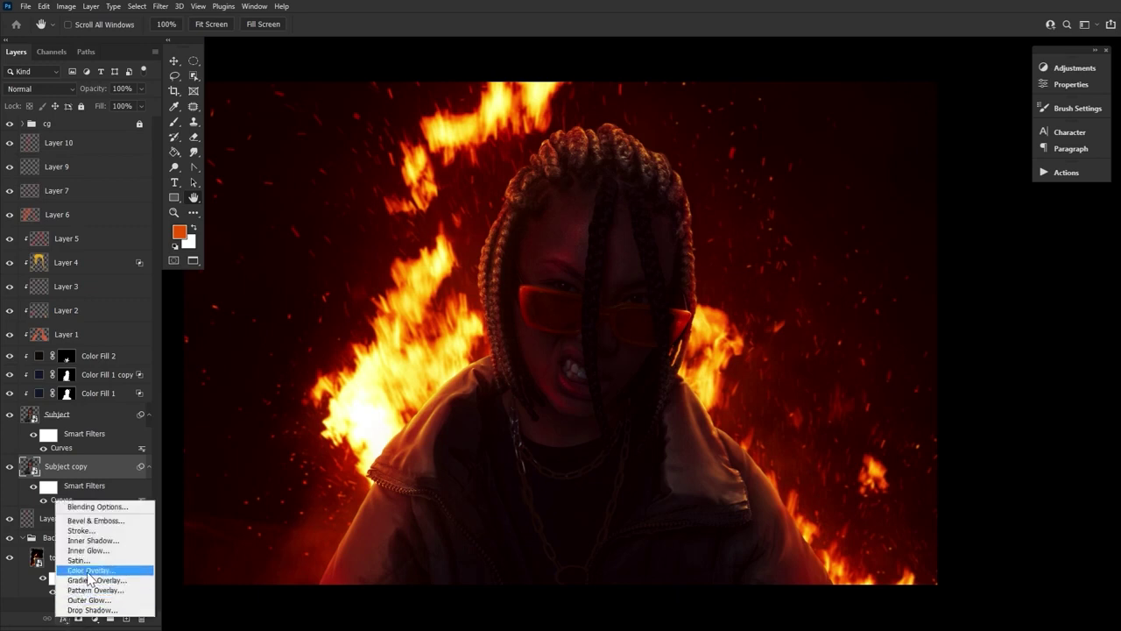
click(137, 570)
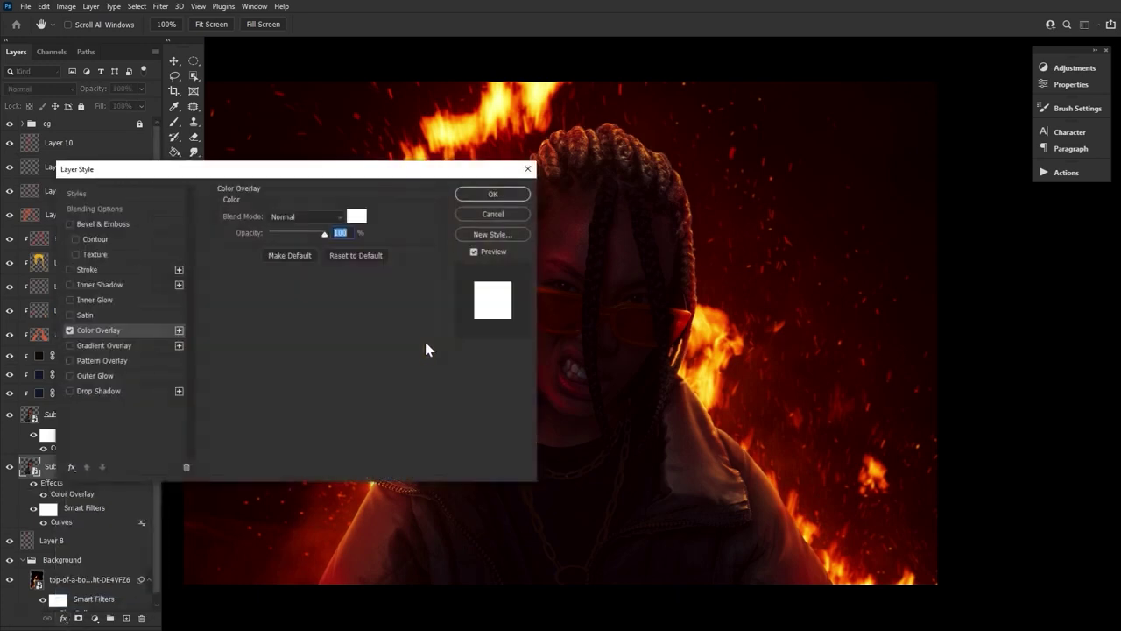
click(356, 217)
right_click(357, 477)
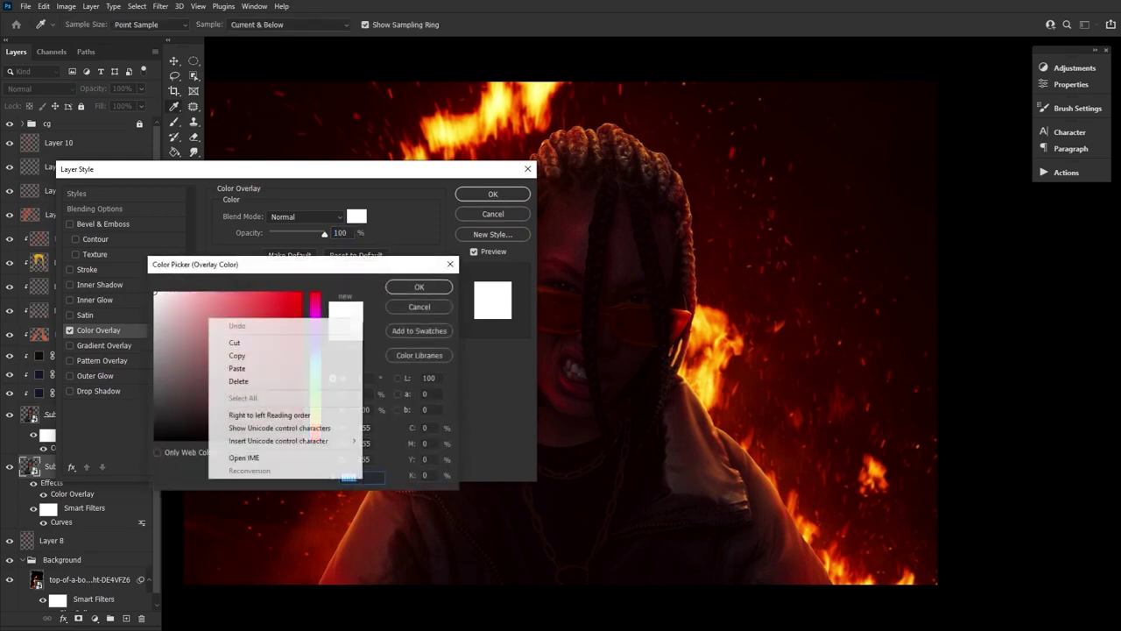
click(237, 368)
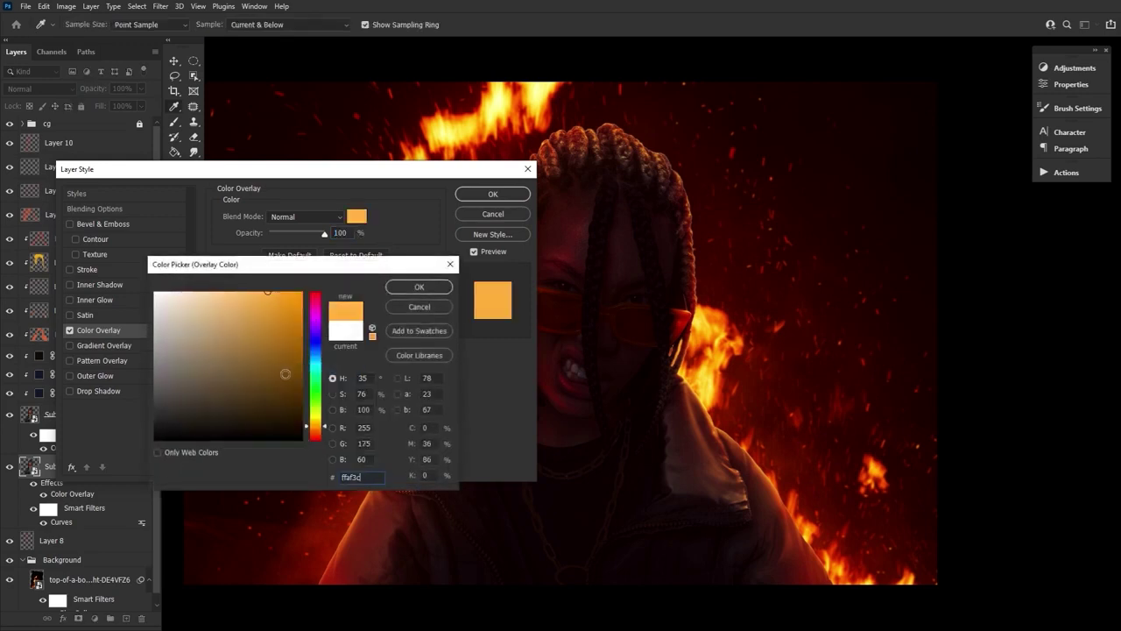
click(418, 287)
click(493, 193)
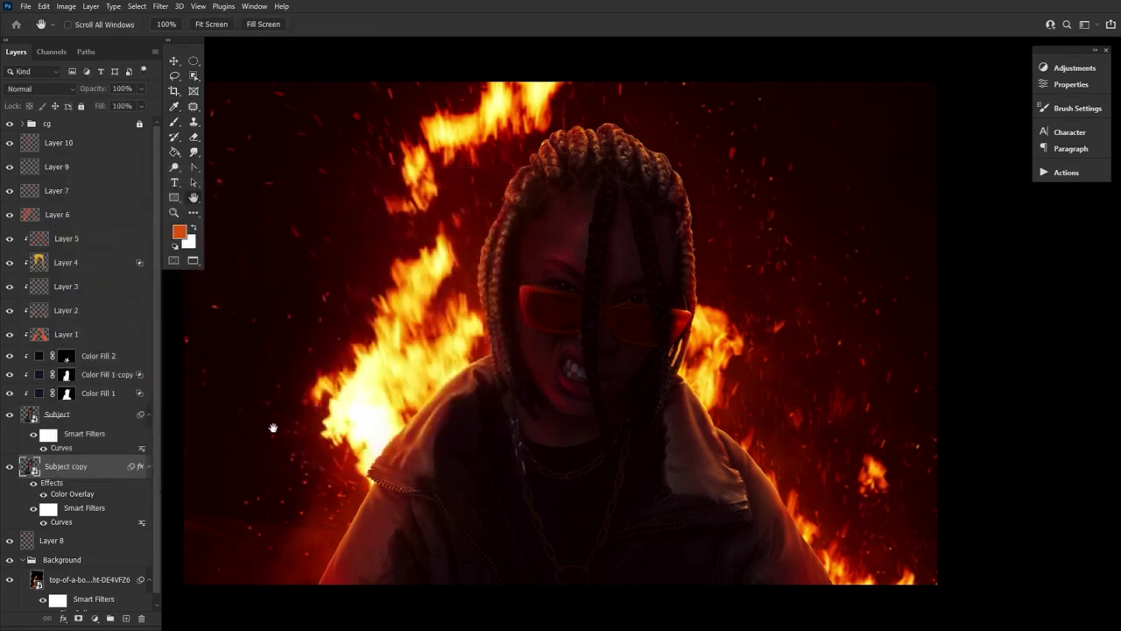
Convert the Subject copy to a Smart Object and set its blend mode to Lighter Color
right_click(103, 473)
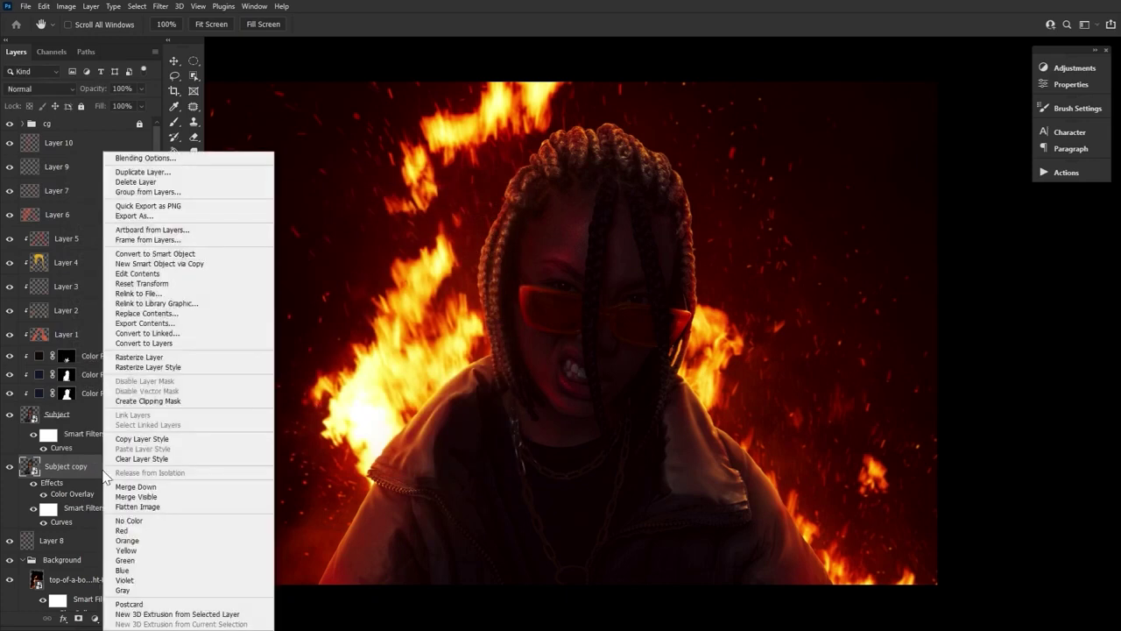
click(205, 254)
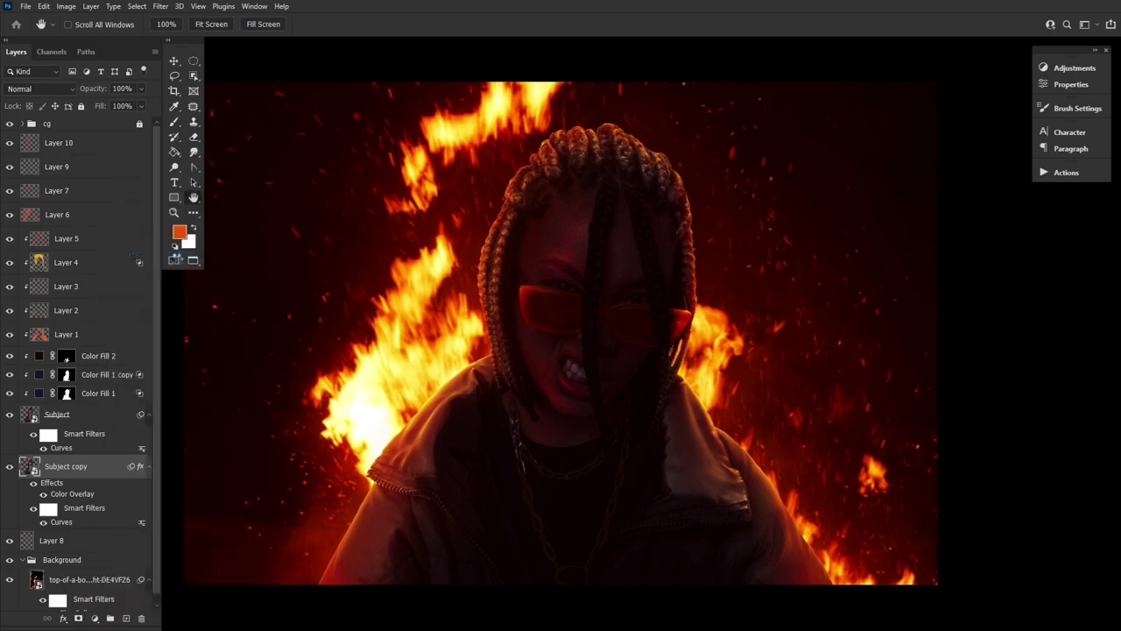
click(37, 89)
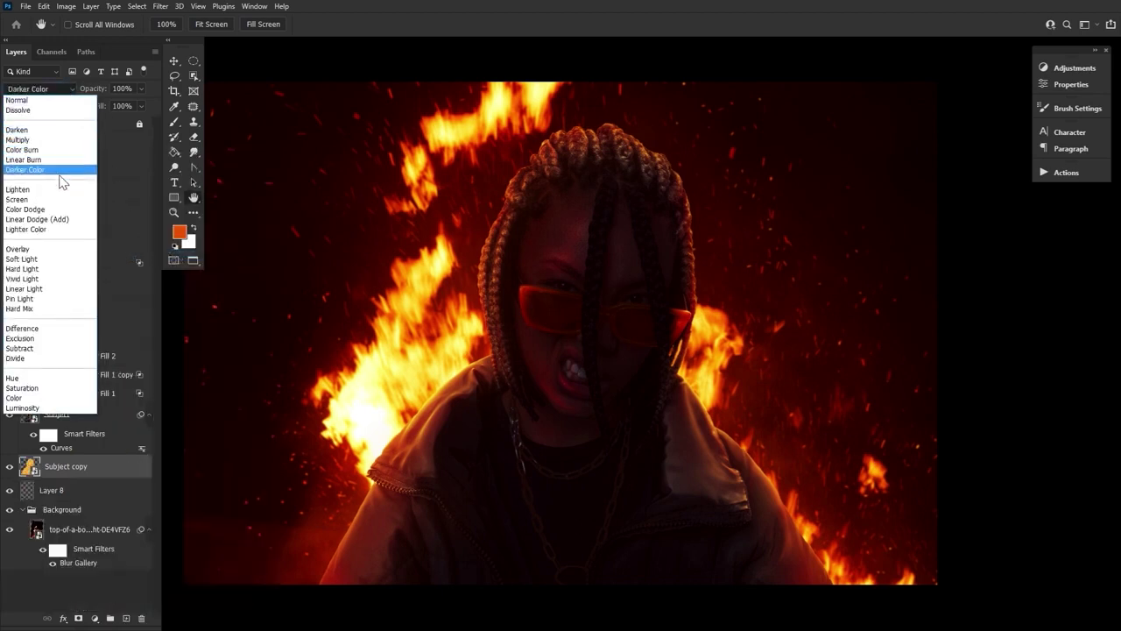
click(65, 229)
Nudge the Subject copy up slightly so a thin orange rim shows above the hair and shoulders
click(174, 63)
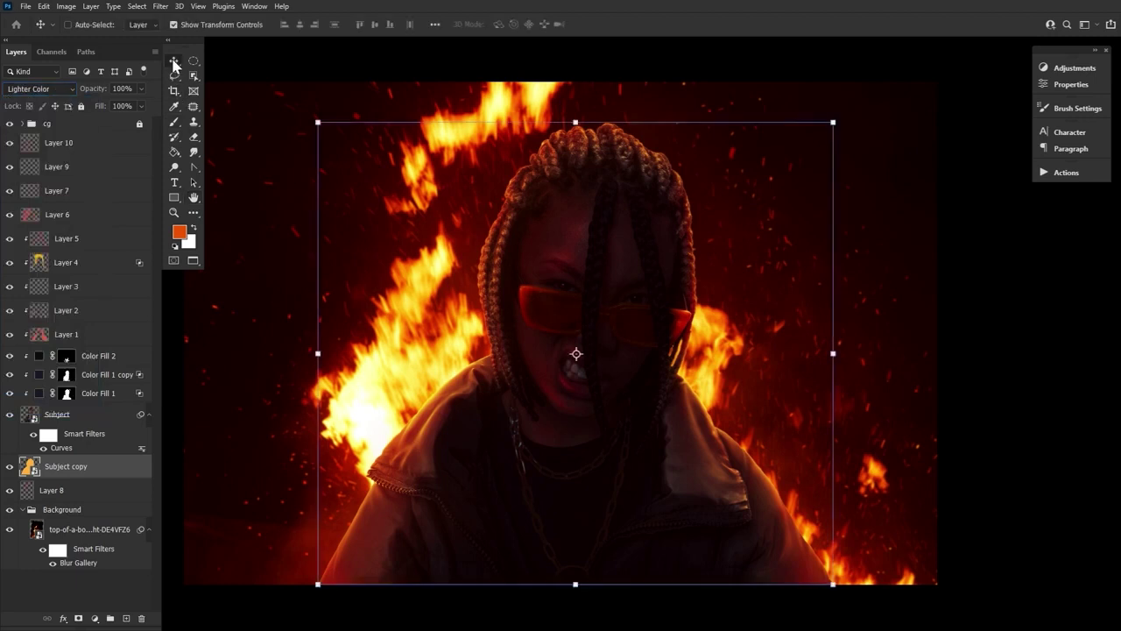
key(Up)
key(Up)
key(Up)
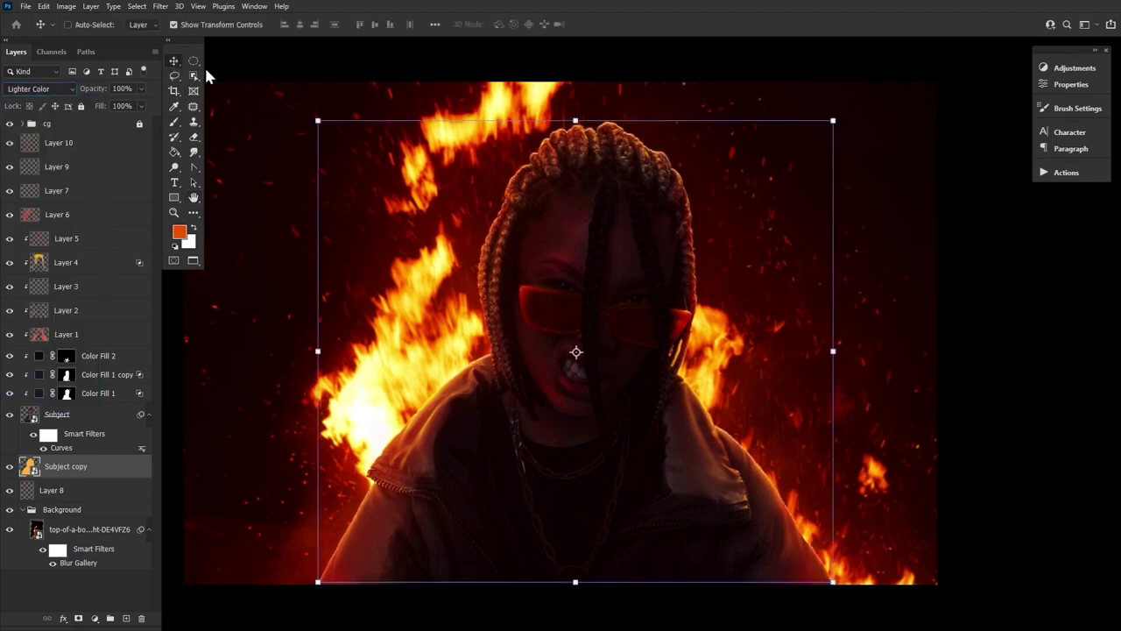
Warp the Subject copy by pulling both lower corners slightly outward to widen the rim along the sleeves
key(ctrl+t)
click(569, 25)
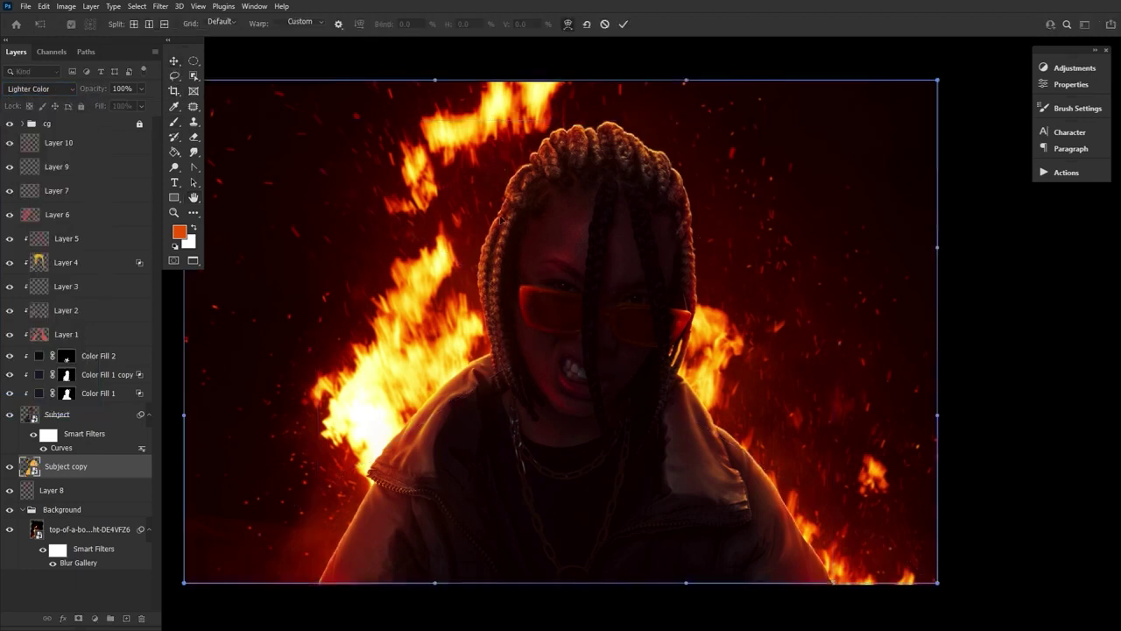
drag(184, 582, 177, 589)
drag(937, 584, 948, 589)
key(Return)
Add a layer mask to the Subject copy and trim the rim light around the hair with a 60 px black brush at 100% flow
click(78, 619)
key(b)
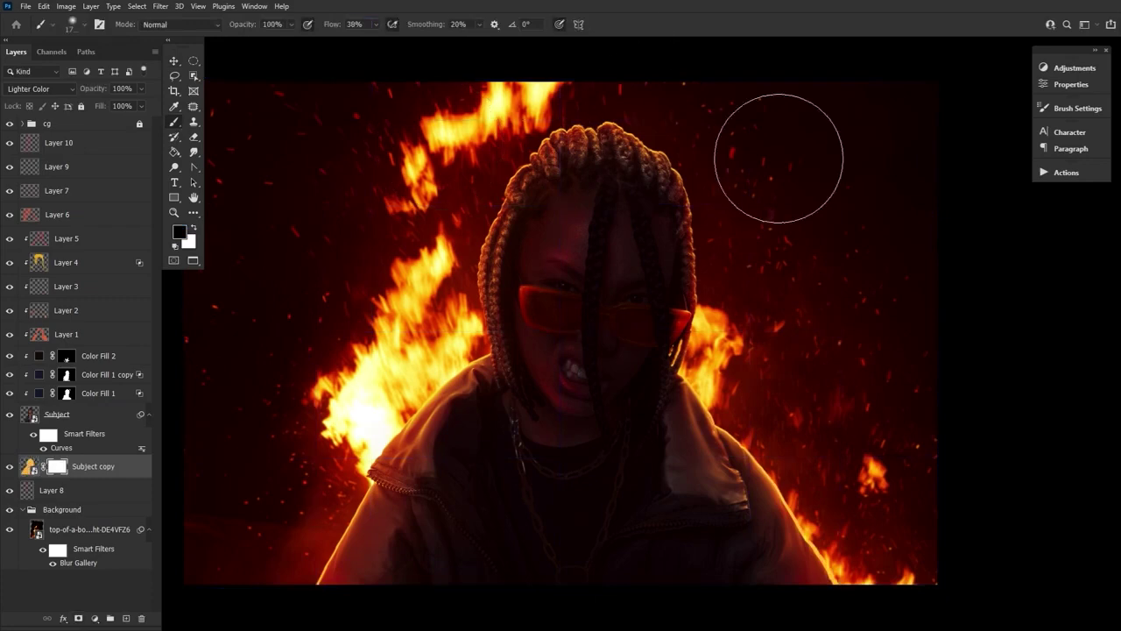
key(shift+0)
mouse_move(778, 157)
mouse_down()
mouse_move(771, 243)
mouse_move(438, 145)
mouse_move(591, 331)
mouse_up()
key(r)
key(b)
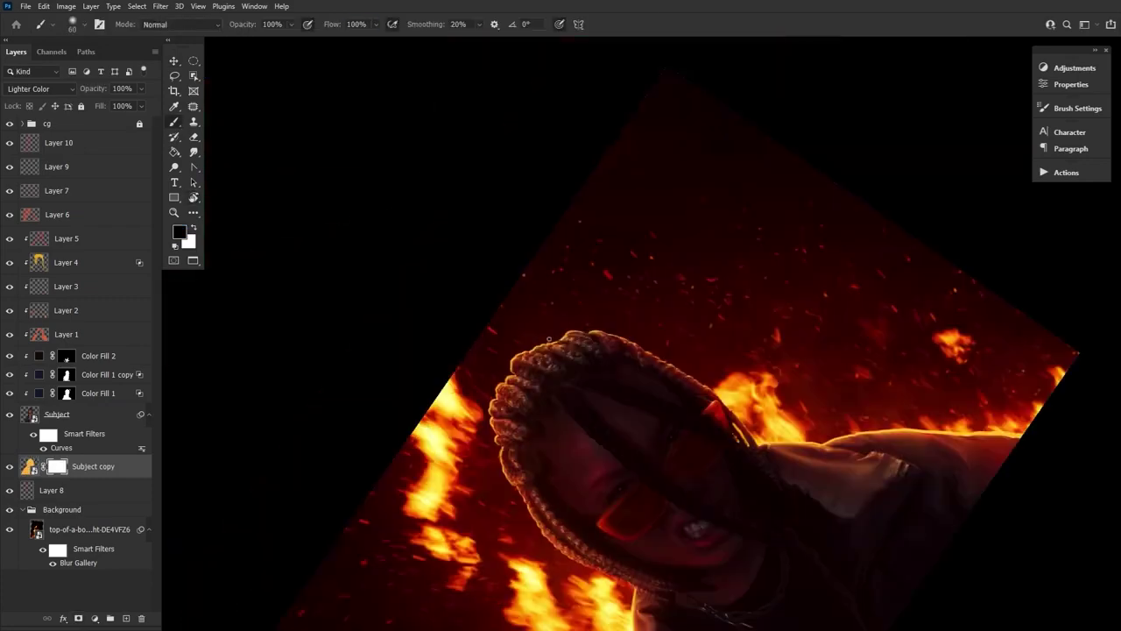
mouse_move(499, 449)
mouse_down()
mouse_move(411, 306)
mouse_move(331, 139)
mouse_up()
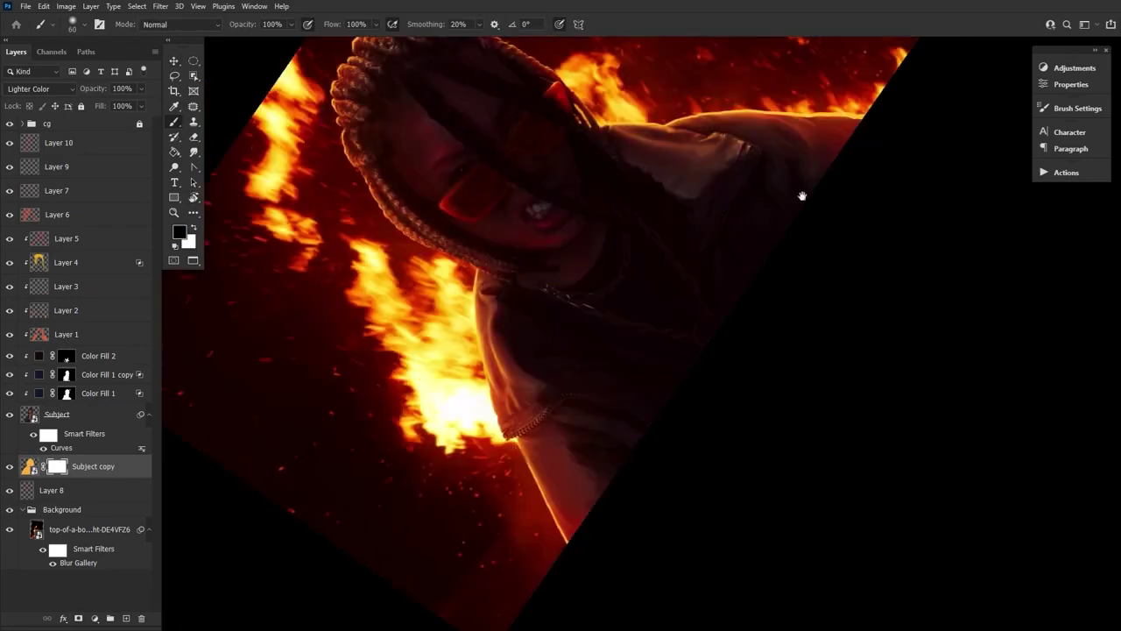
drag(803, 196, 752, 557)
key(r)
drag(752, 557, 511, 547)
mouse_move(424, 106)
mouse_down()
mouse_move(498, 251)
mouse_move(549, 315)
mouse_up()
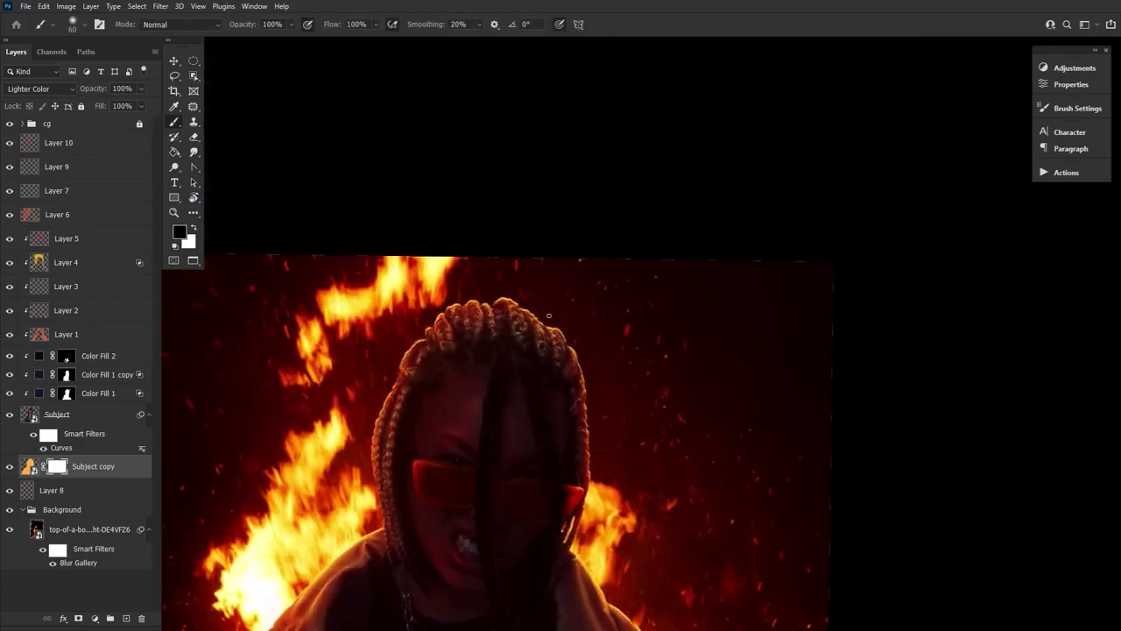
drag(479, 298, 591, 147)
double_click(194, 199)
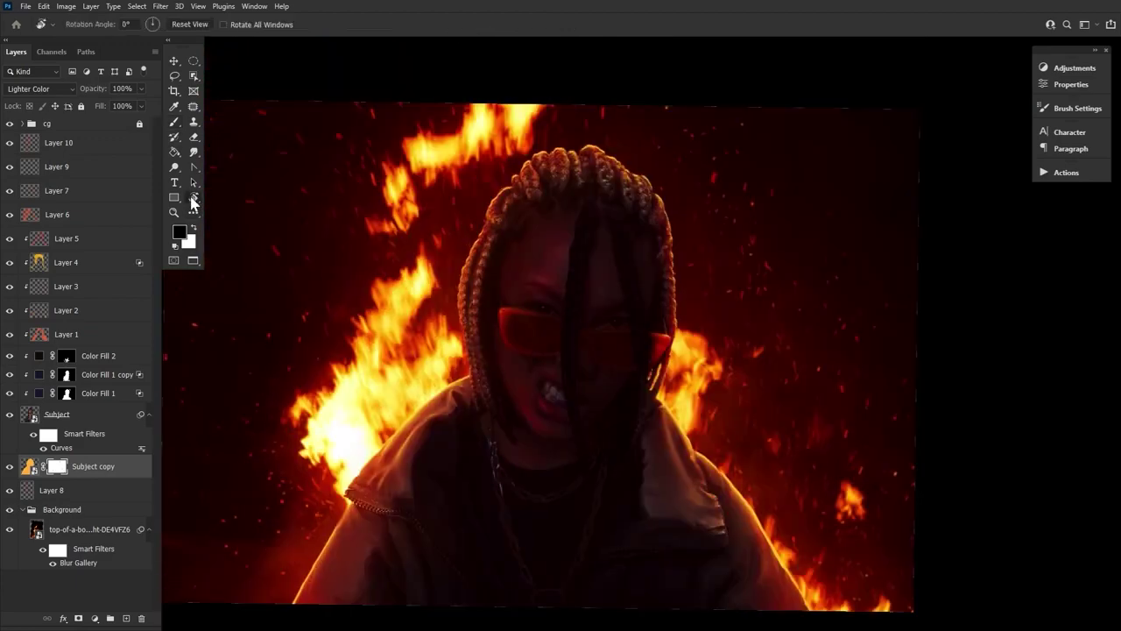
Duplicate the fire image from the Background group to just below the cg group and set its blend mode to Screen
drag(88, 531, 108, 142)
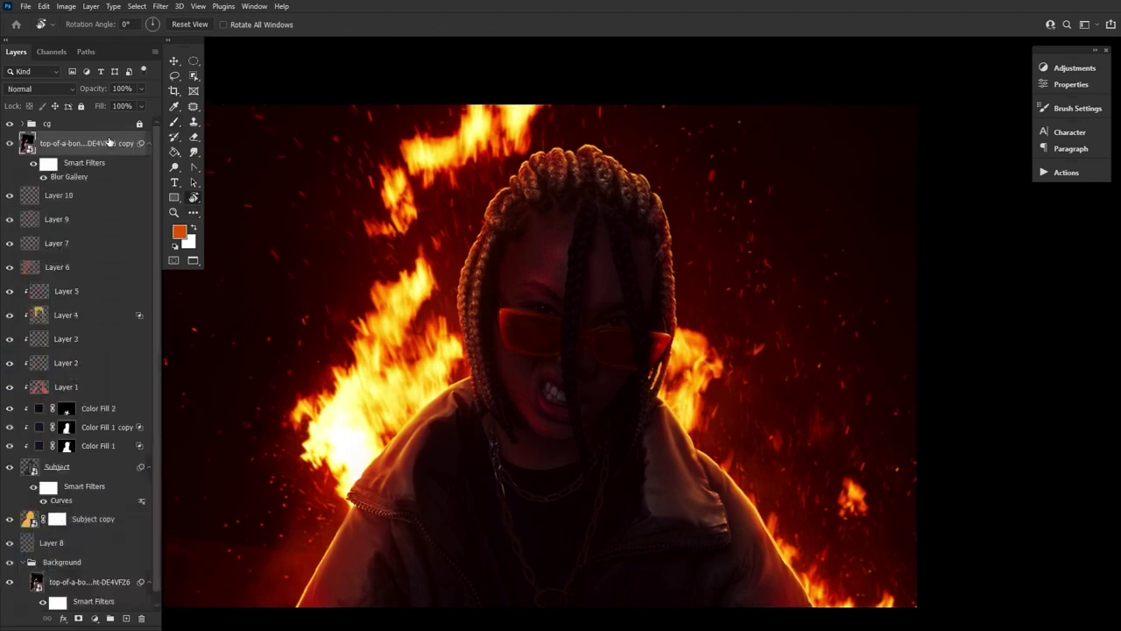
click(50, 88)
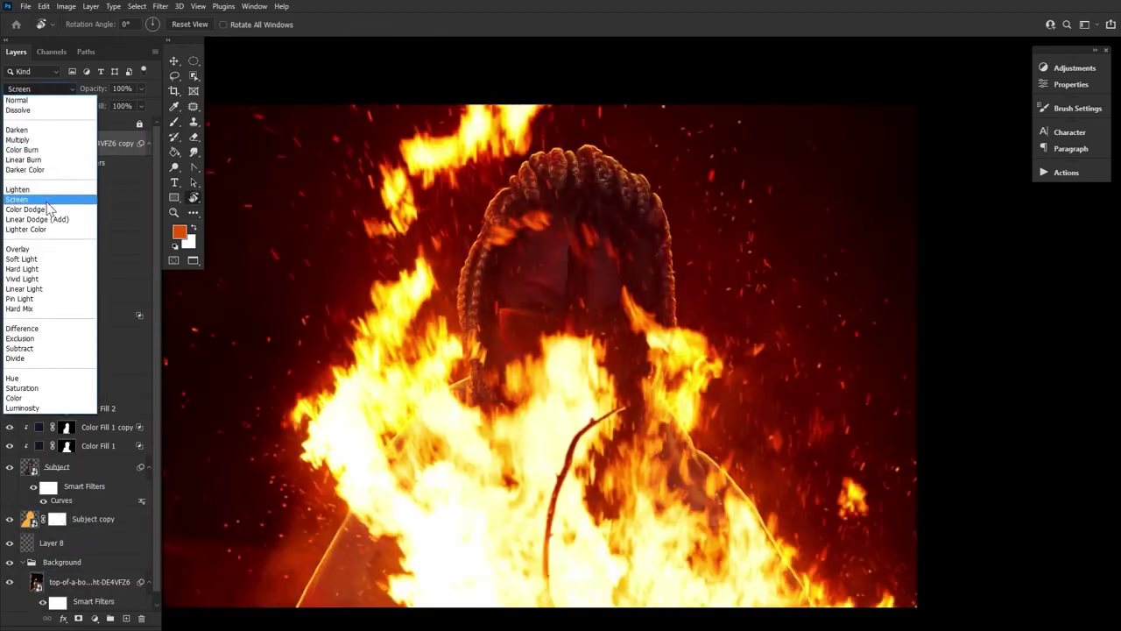
click(35, 200)
key(v)
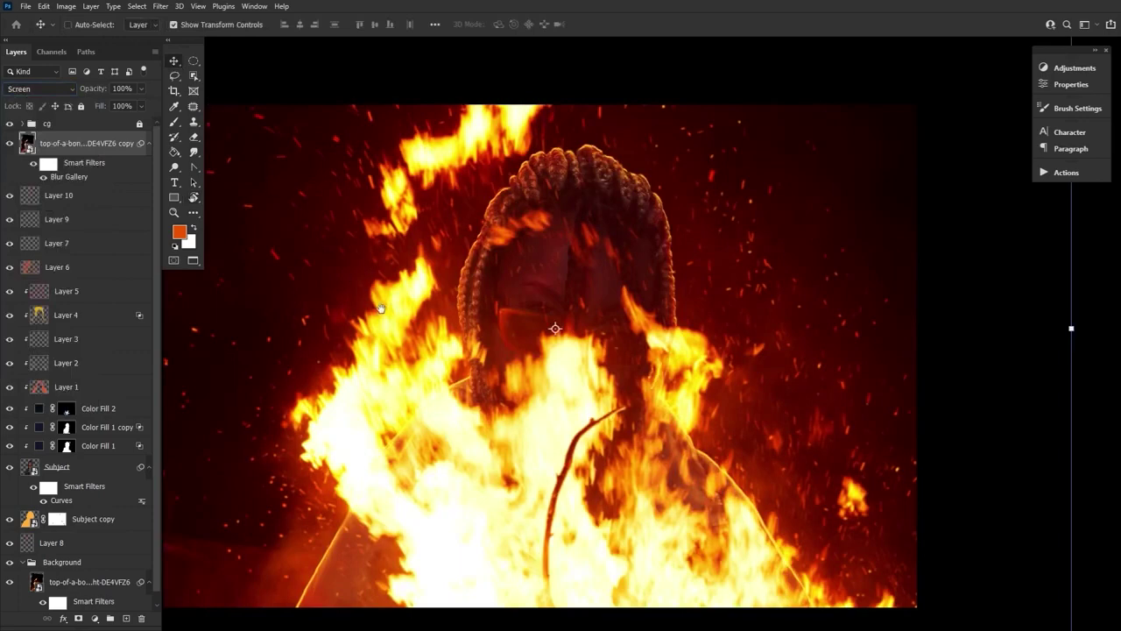
Move and scale the Screen fire copy so its flames rise beside the lower sleeve and sparks fall across the subject
drag(381, 308, 516, 373)
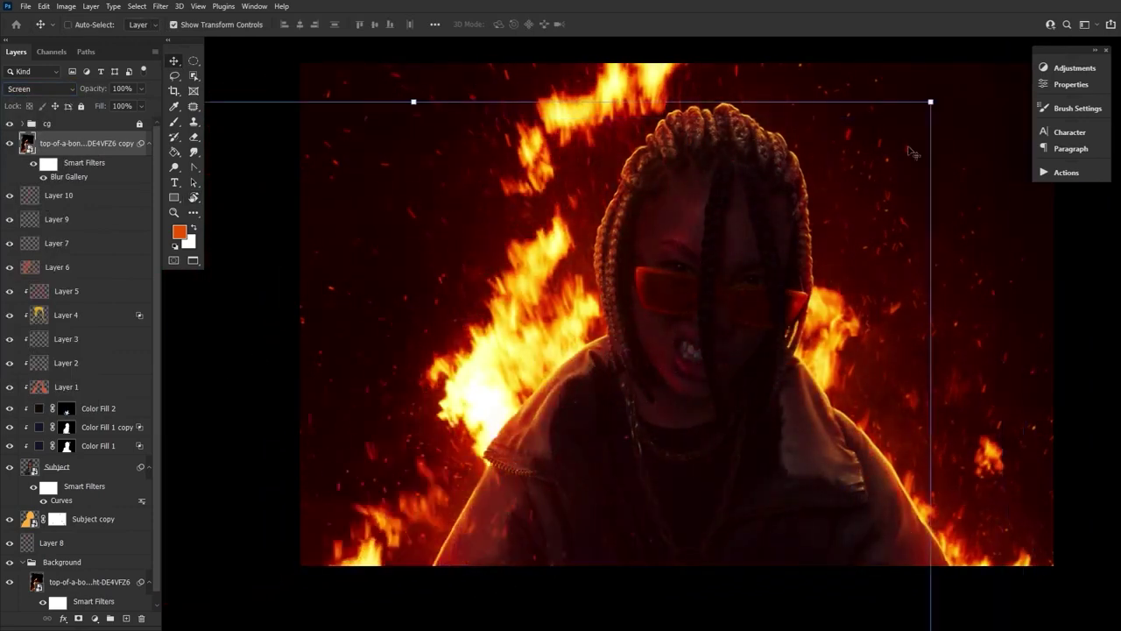
drag(931, 104, 629, 42)
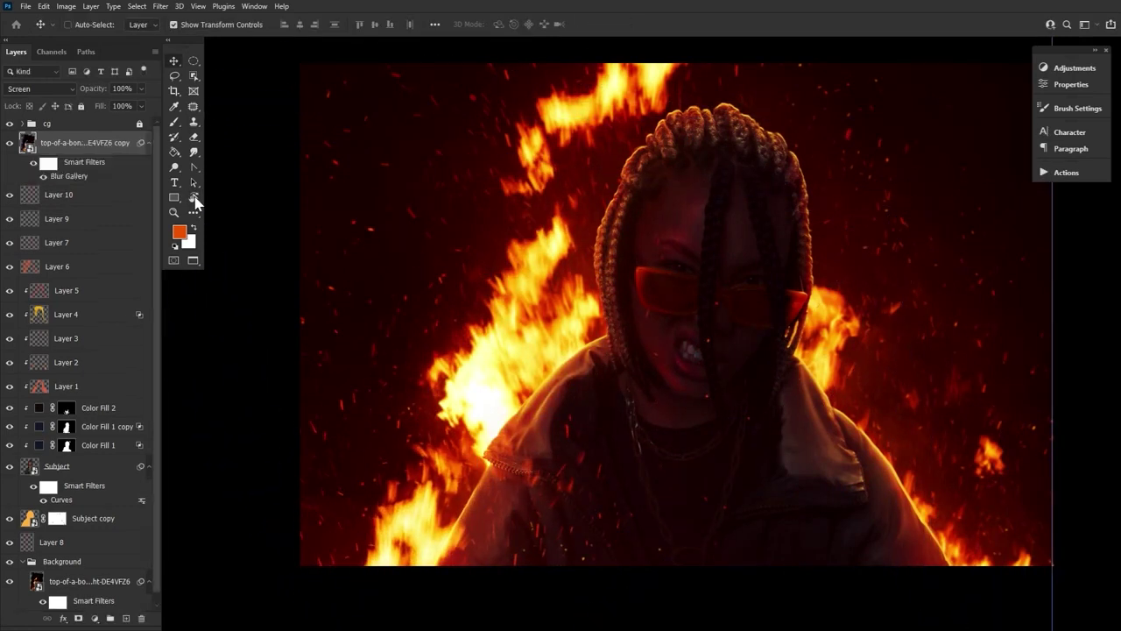
drag(398, 455, 383, 456)
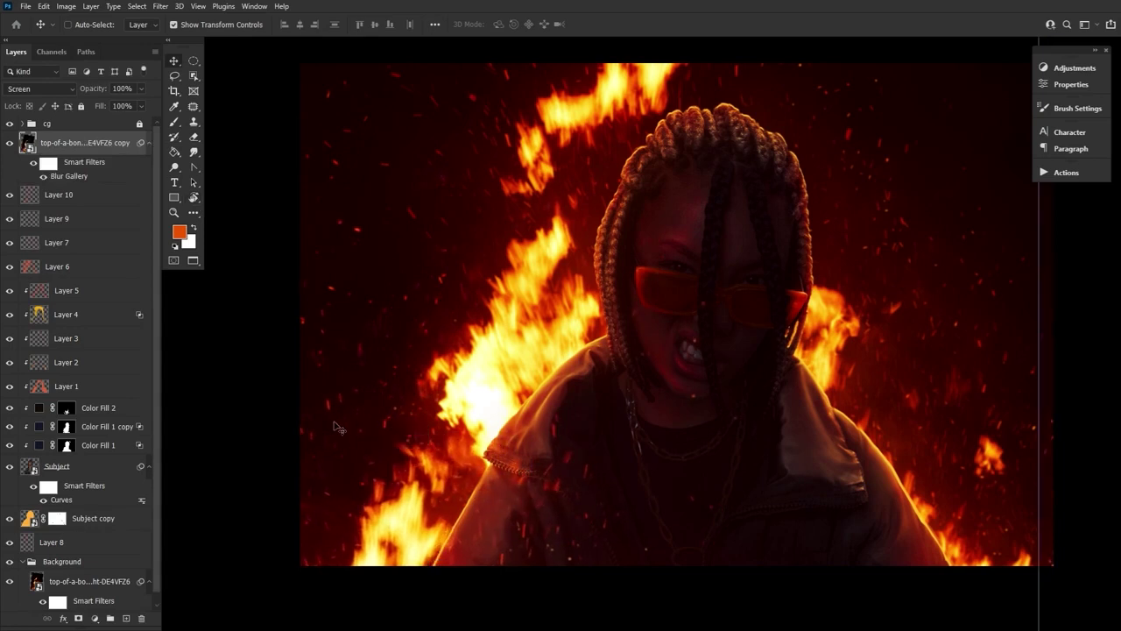
click(193, 199)
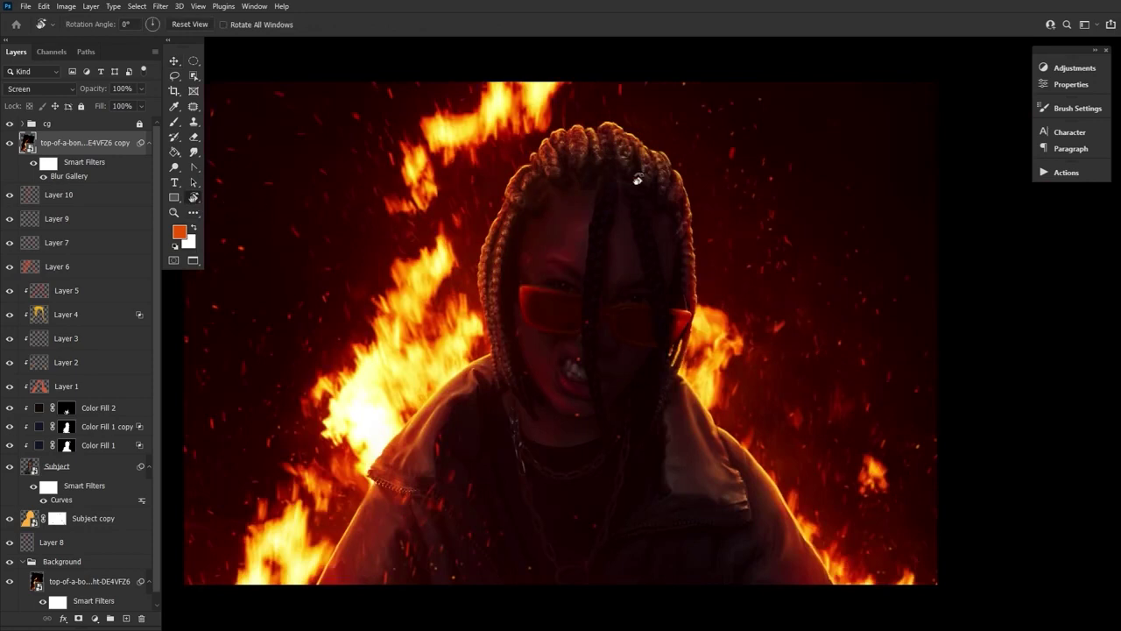
Add a Curves adjustment above the fire copy and move its RGB white point to input 204, output 255
click(1062, 70)
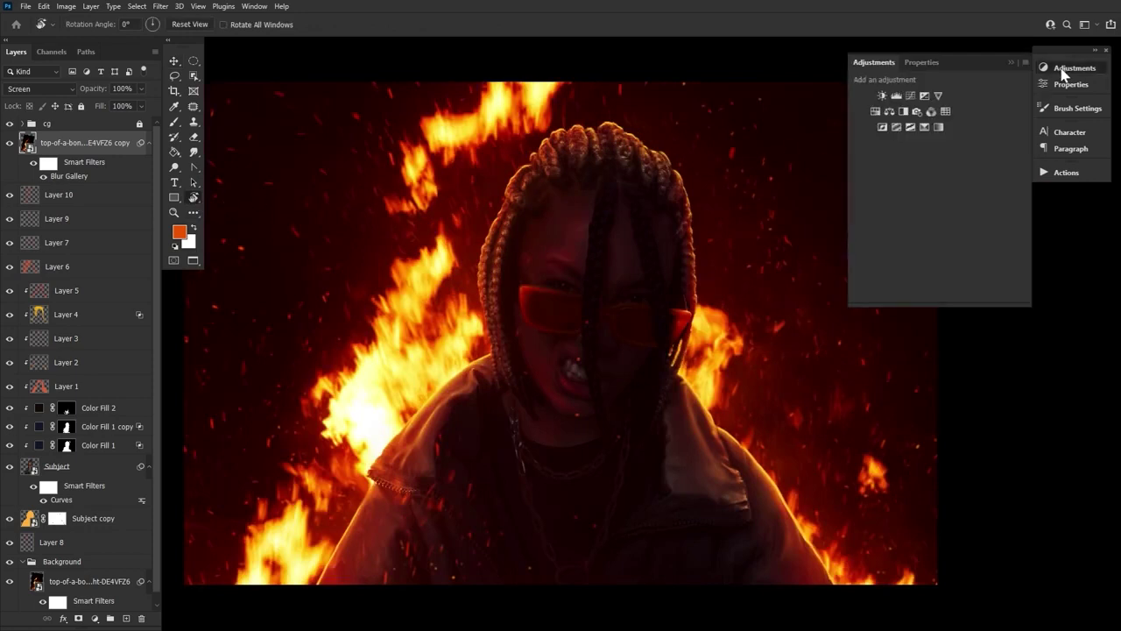
click(911, 96)
drag(1009, 128, 985, 129)
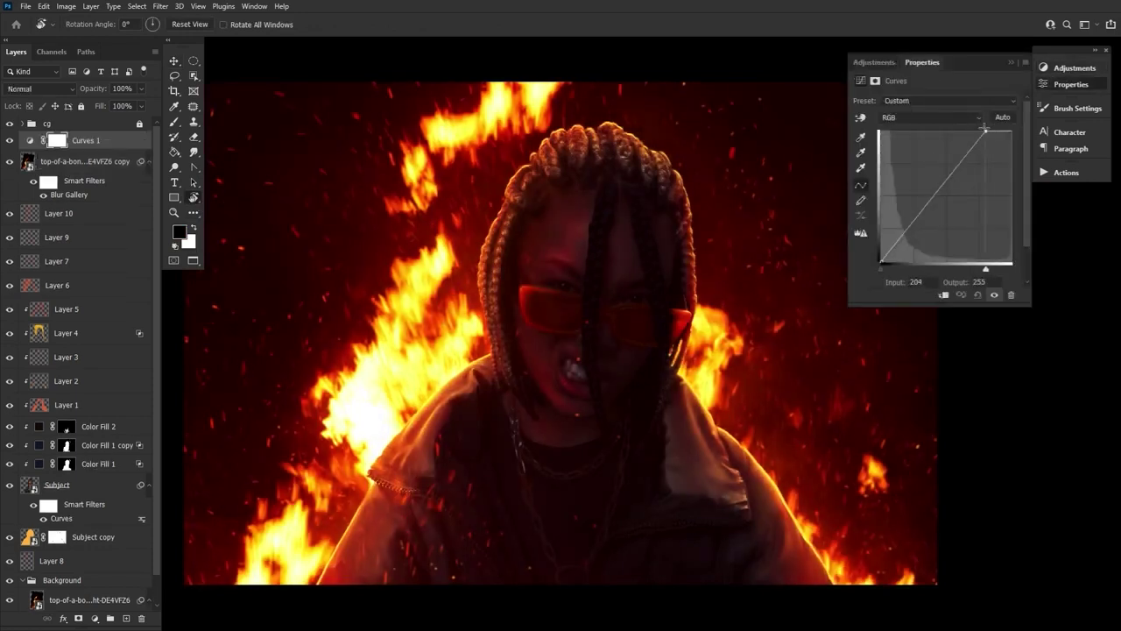
Limit Curves 1 to brighter areas with Blend If, splitting the Underlying Layer's black slider to 82 / 127
click(128, 142)
double_click(128, 142)
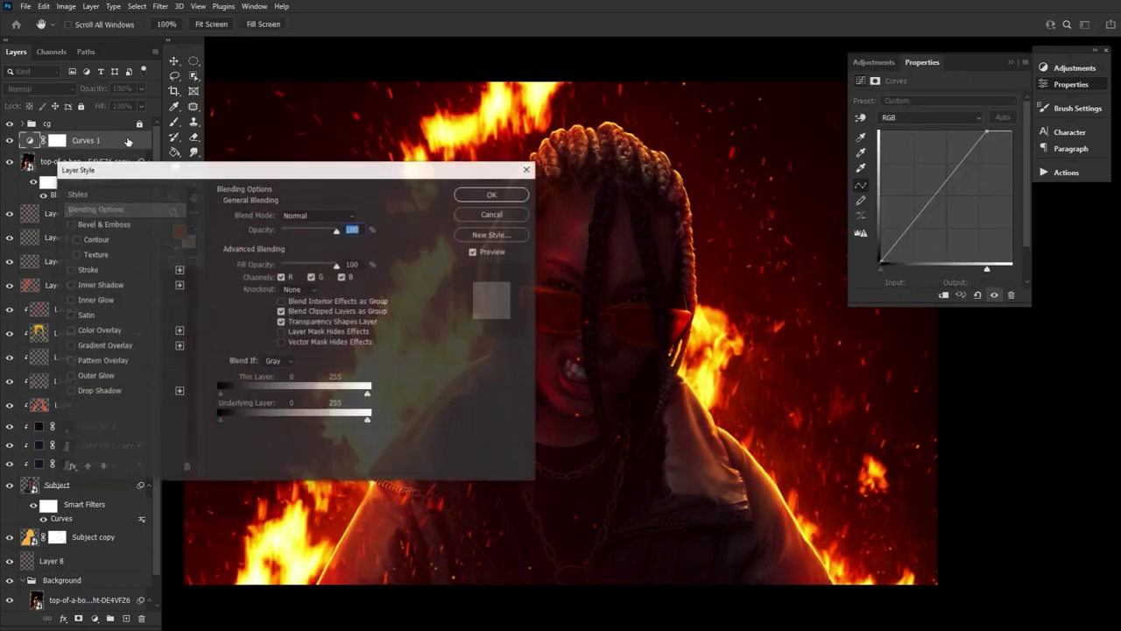
mouse_move(260, 421)
mouse_down()
mouse_move(293, 425)
mouse_move(248, 421)
mouse_up()
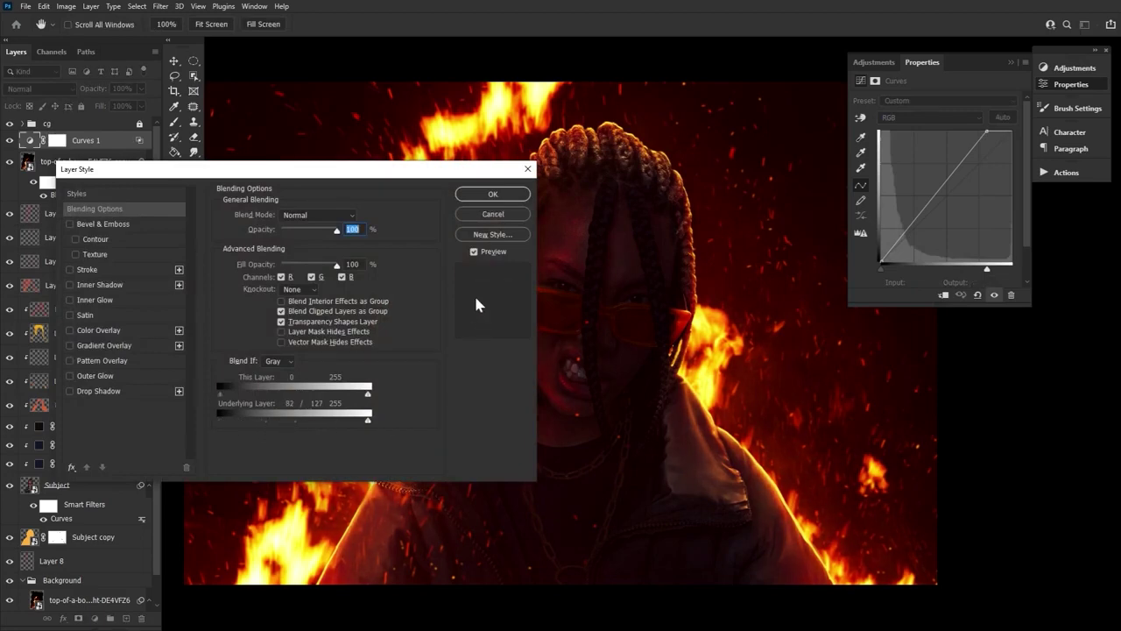
click(489, 196)
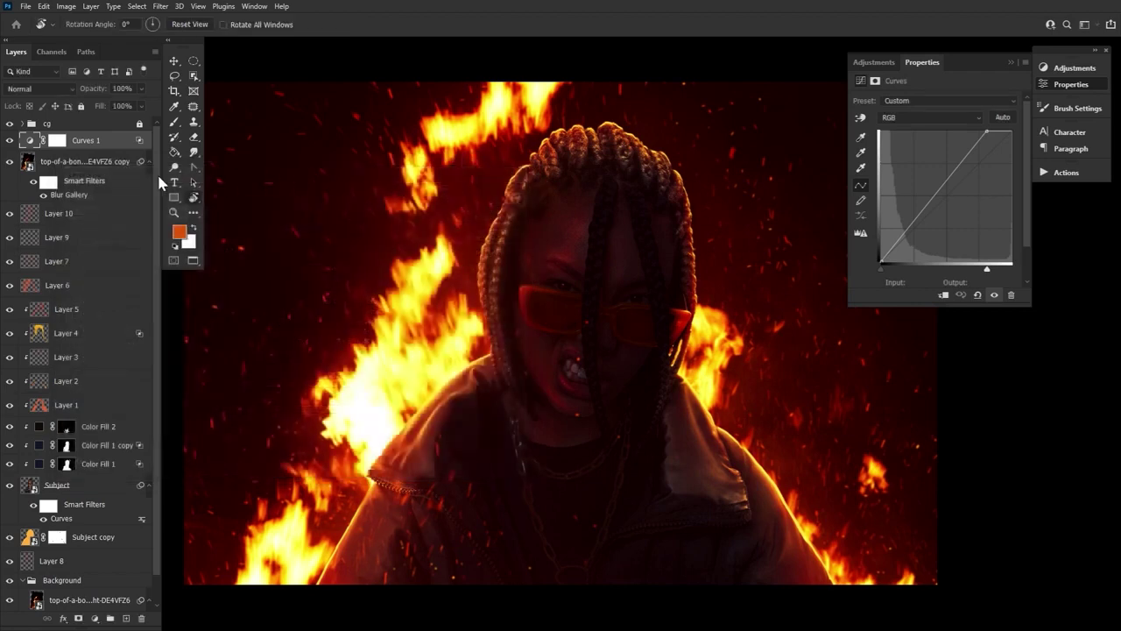
Compare the image with and without Curves 1, and invert its layer mask to black
click(58, 140)
click(9, 140)
click(9, 141)
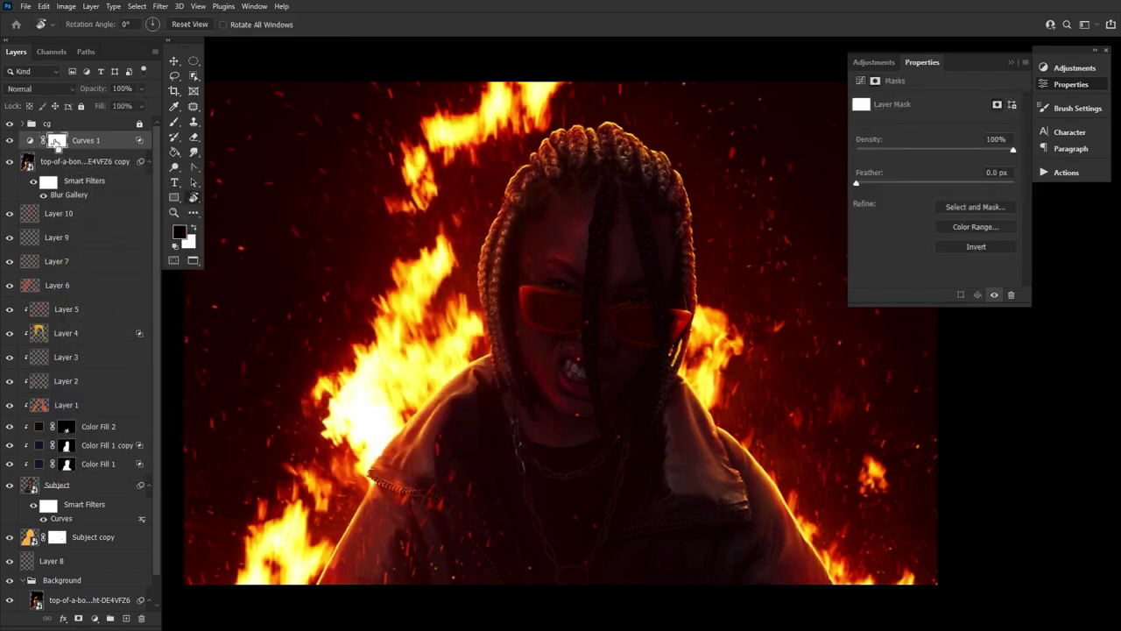
key(ctrl+i)
Paint white at 100% flow on the Curves 1 mask along the hair edge, shoulder and both sleeves, and reduce the brush size
key(b)
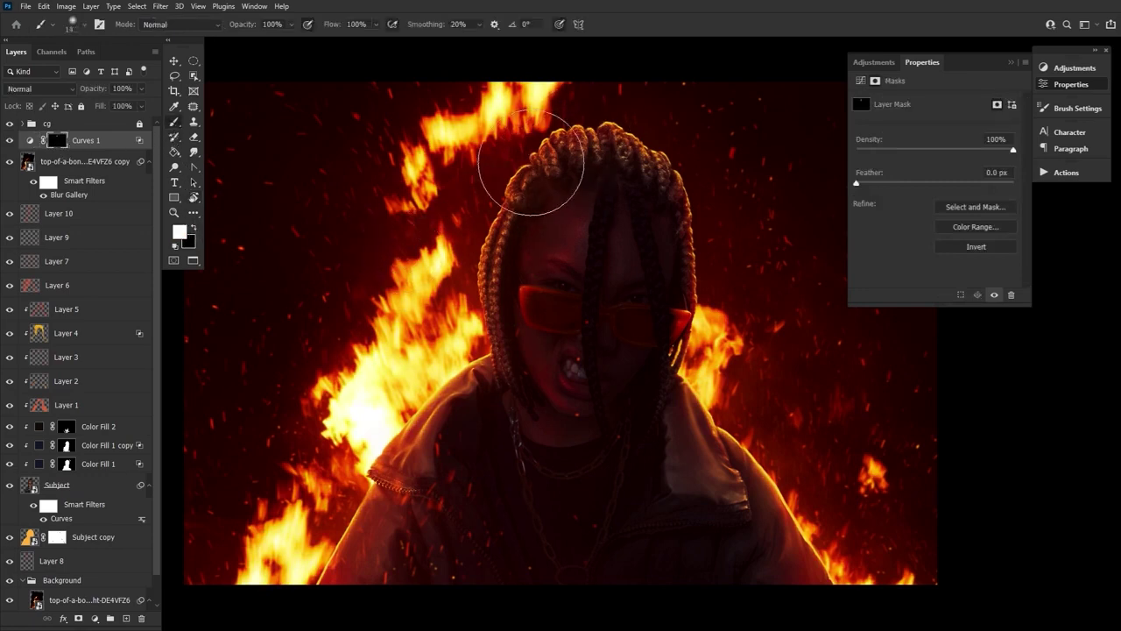
mouse_move(545, 142)
mouse_down()
mouse_move(517, 207)
mouse_move(521, 297)
mouse_move(550, 394)
mouse_move(612, 206)
mouse_move(576, 393)
mouse_move(597, 266)
mouse_move(552, 420)
mouse_move(480, 375)
mouse_move(445, 405)
mouse_move(369, 550)
mouse_move(424, 455)
mouse_move(312, 579)
mouse_up()
mouse_move(743, 464)
mouse_down()
mouse_move(775, 510)
mouse_move(719, 434)
mouse_move(818, 566)
mouse_up()
key(bracketleft)
key(bracketleft)
key(bracketleft)
key(bracketleft)
key(bracketleft)
key(bracketleft)
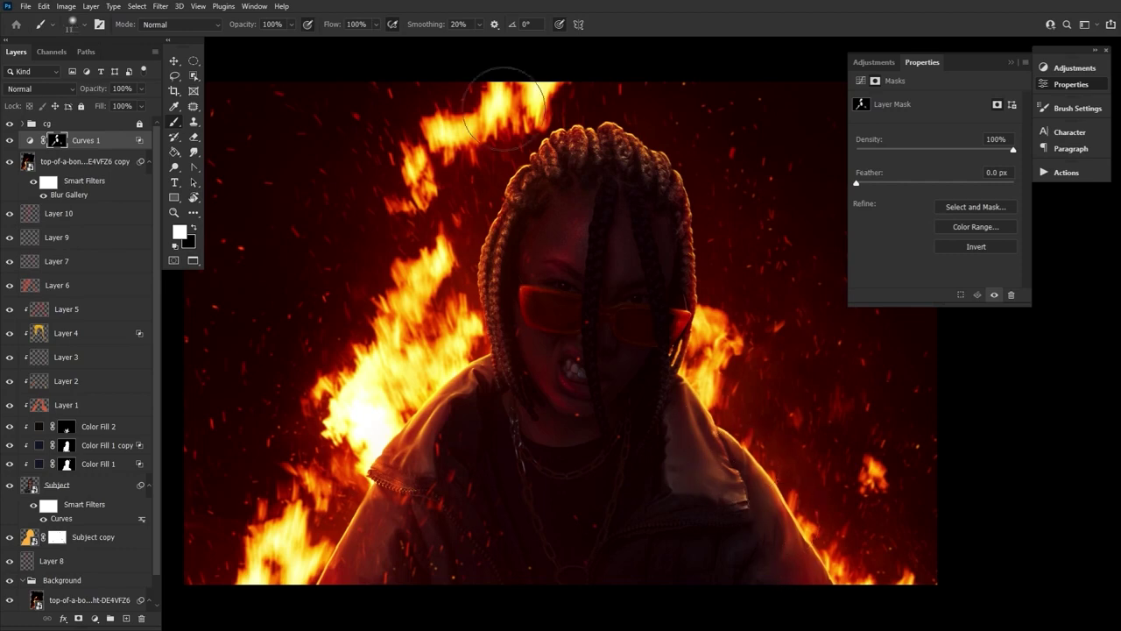